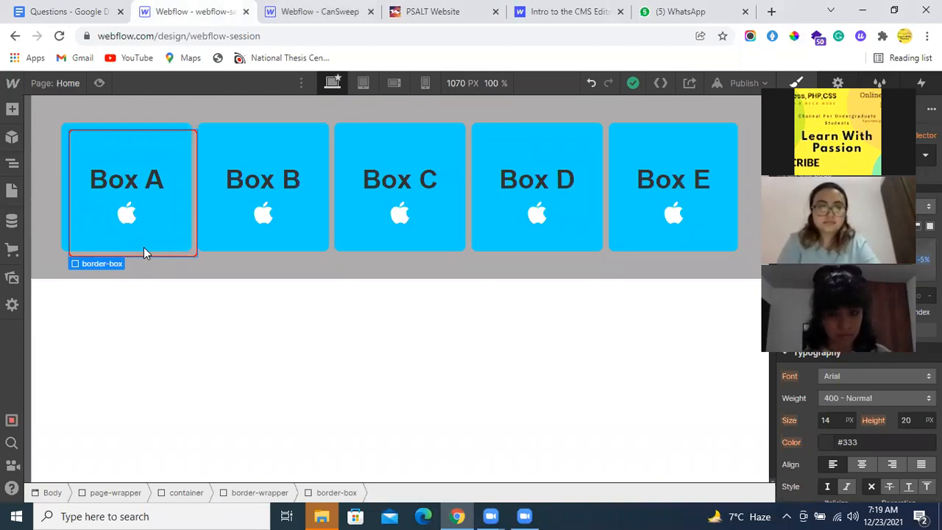
Step: Set the box-item class's position to Relative and the apple-image class's position to Absolute
click(145, 247)
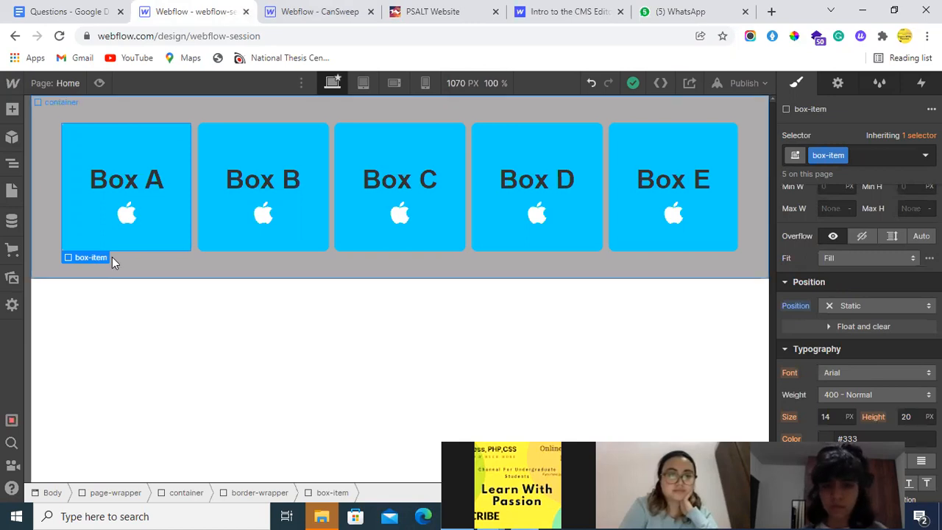
click(865, 309)
click(868, 322)
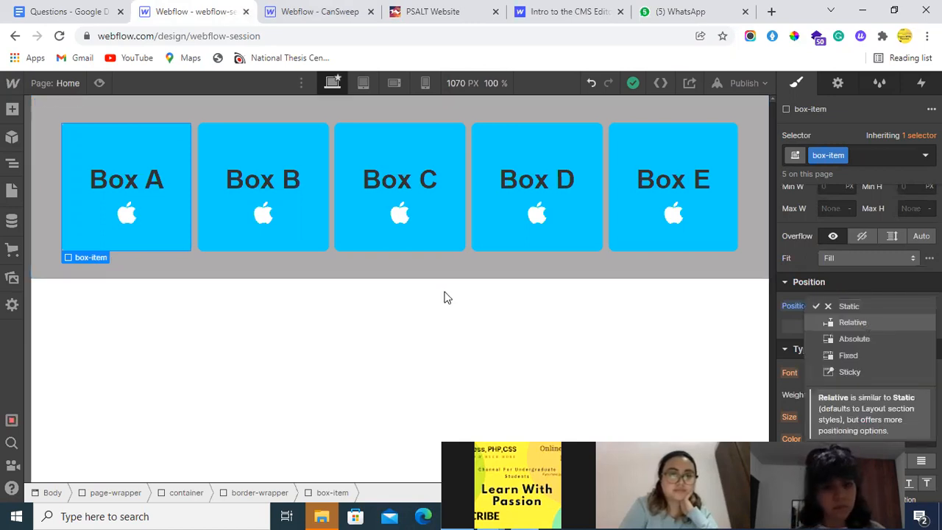
click(130, 213)
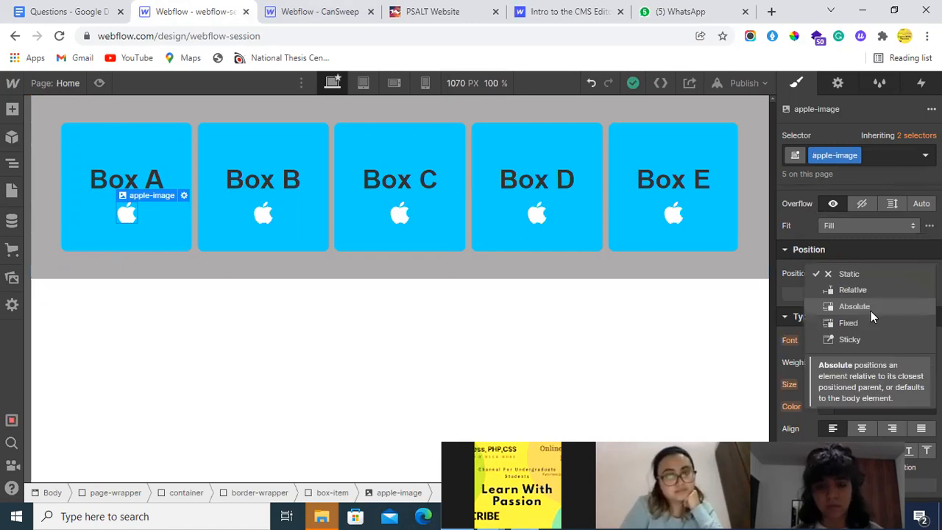
click(871, 310)
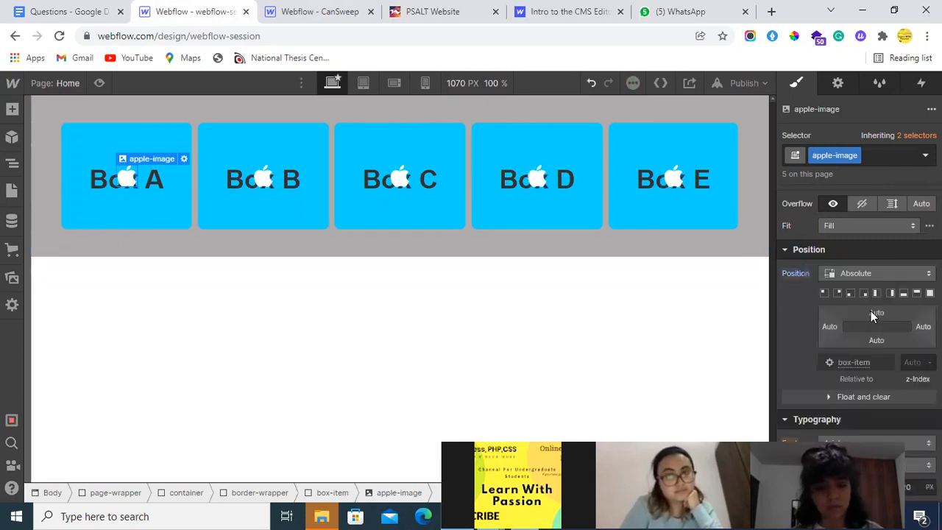
Step: Try the corner position presets on the apple image, ending with the top-right corner of each box
click(838, 295)
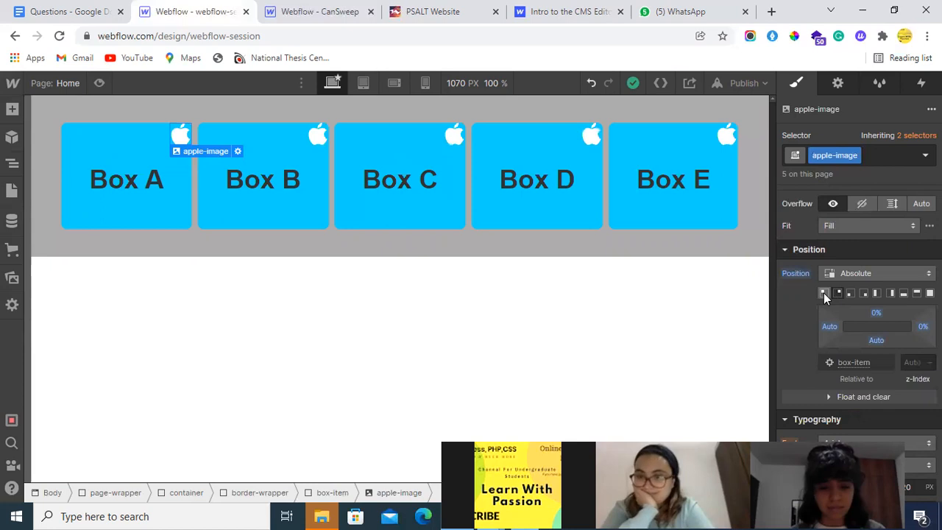
click(824, 293)
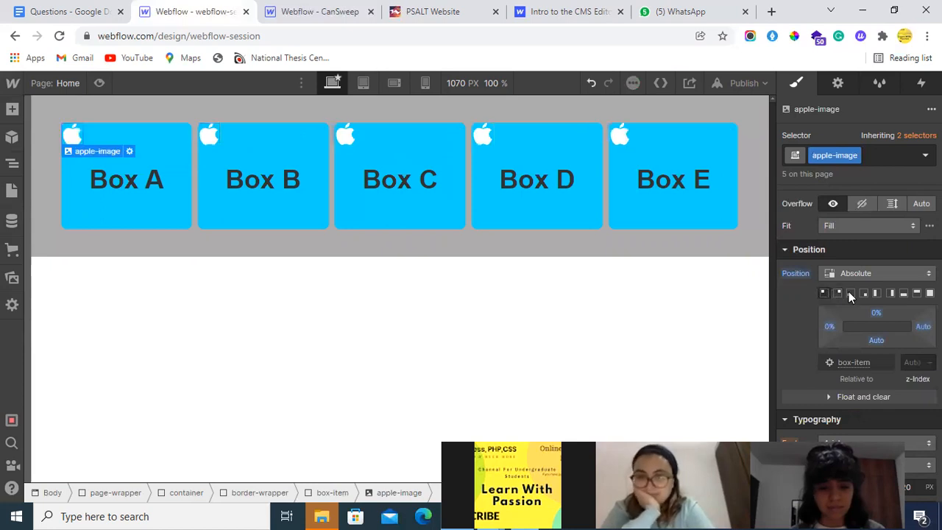
click(849, 293)
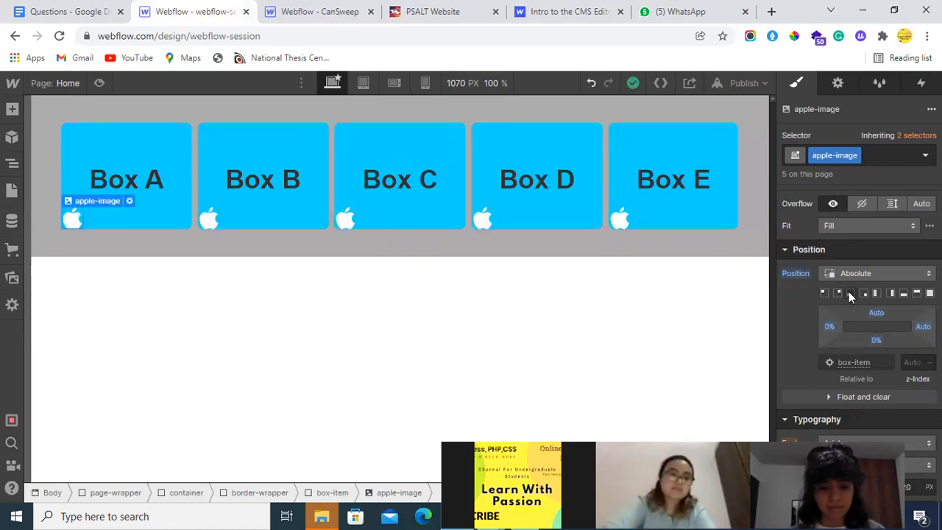
click(863, 292)
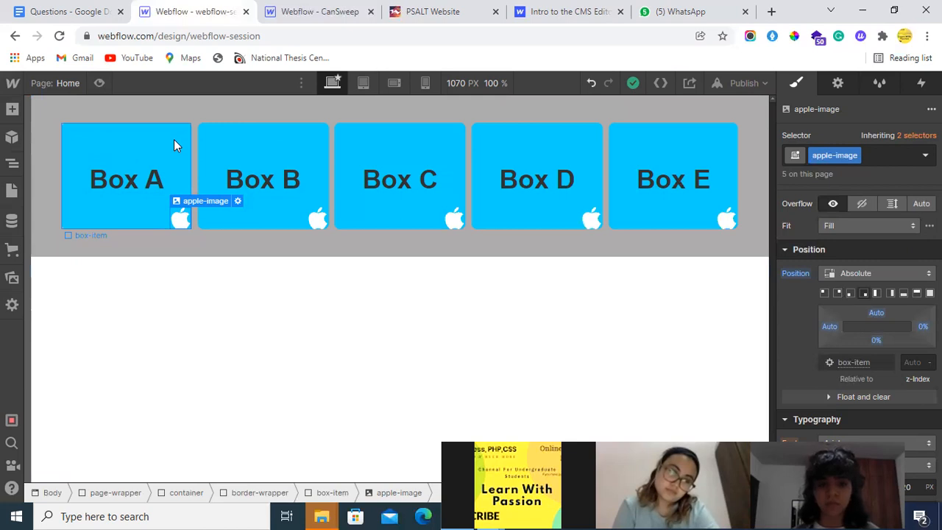
click(837, 296)
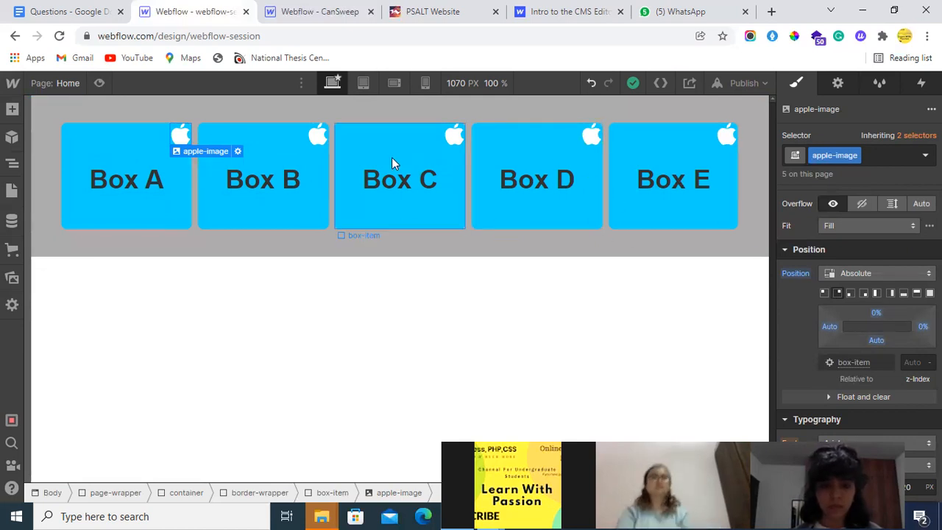
Step: Set the apple image's top and right offsets to 5% each
click(878, 313)
click(887, 313)
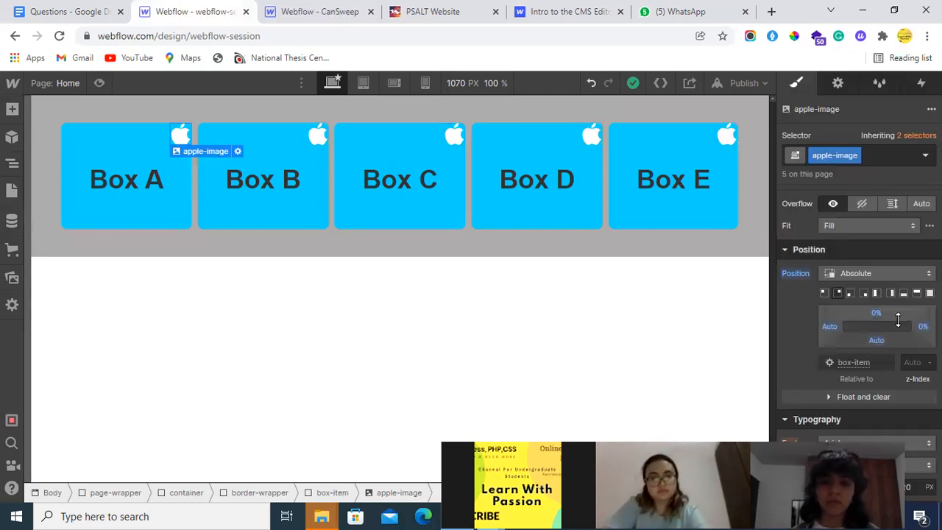
click(876, 318)
click(867, 358)
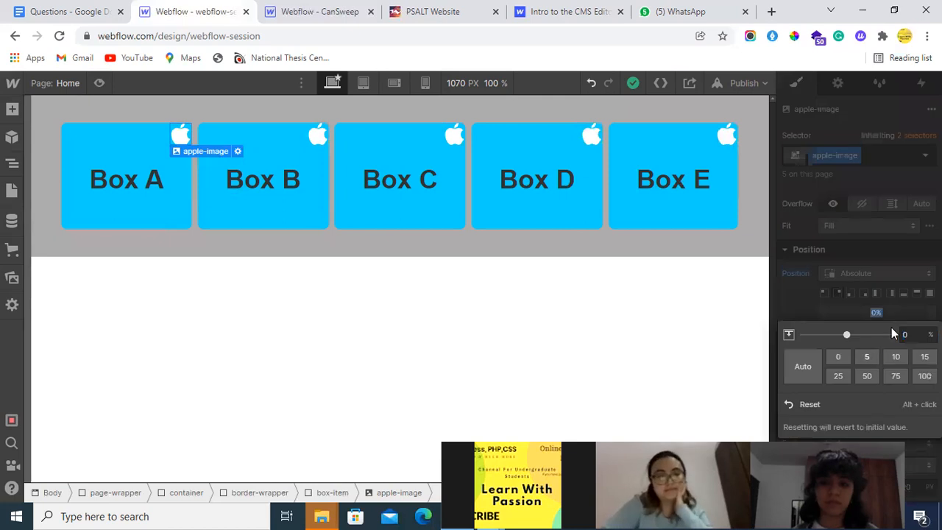
click(904, 311)
click(923, 326)
click(867, 370)
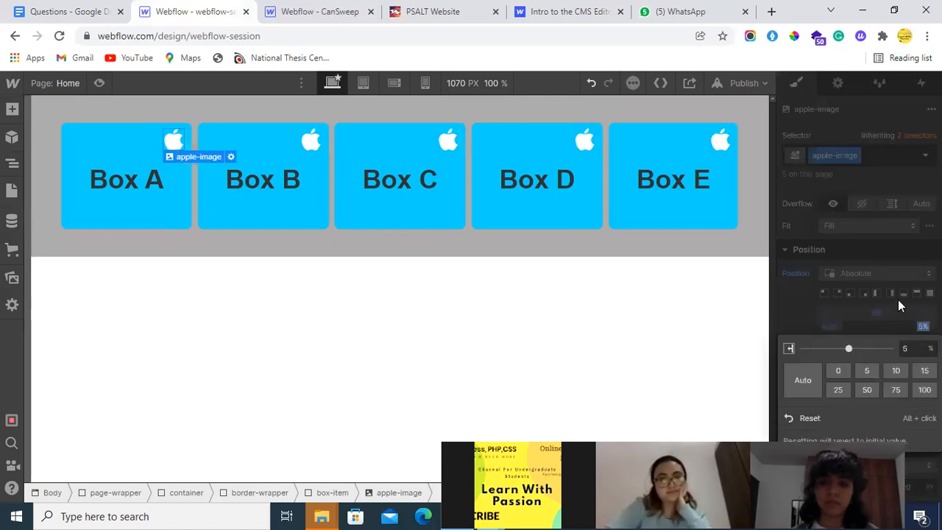
click(718, 239)
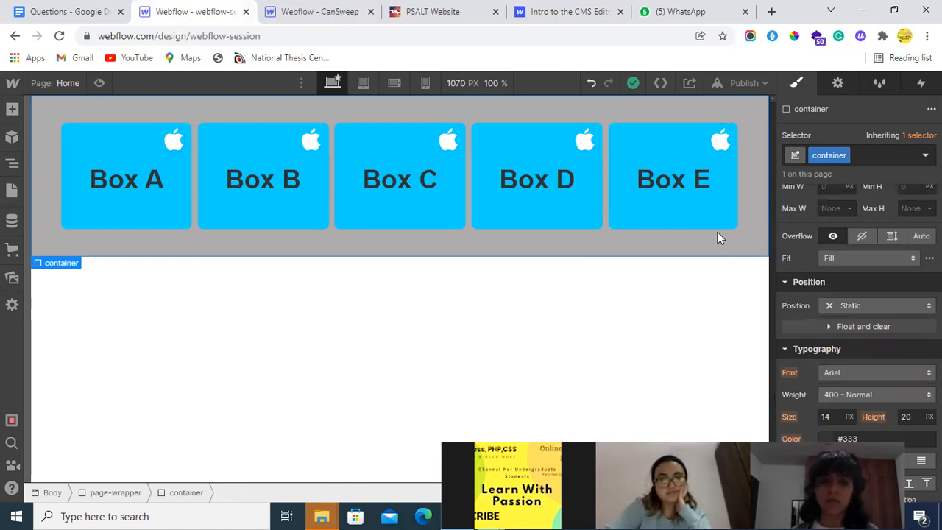
Step: Switch to the Questions document in Google Docs and read through the numbered questions and solutions
click(3, 5)
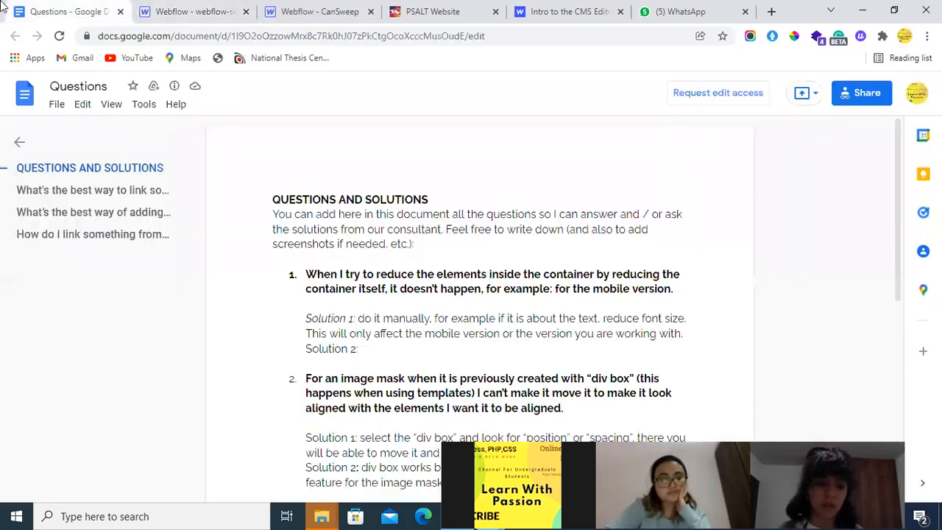
scroll(523, 271, down, 3)
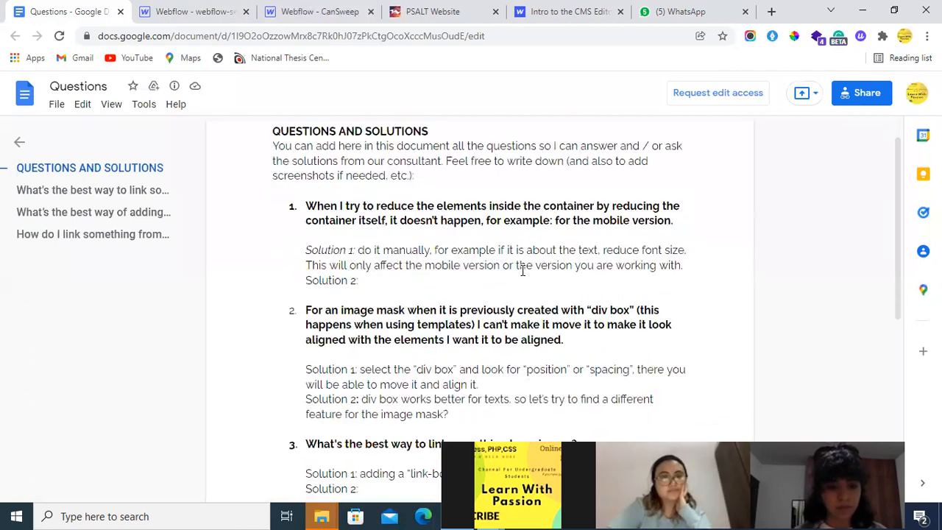
scroll(523, 270, up, 3)
scroll(522, 271, down, 5)
scroll(523, 271, up, 2)
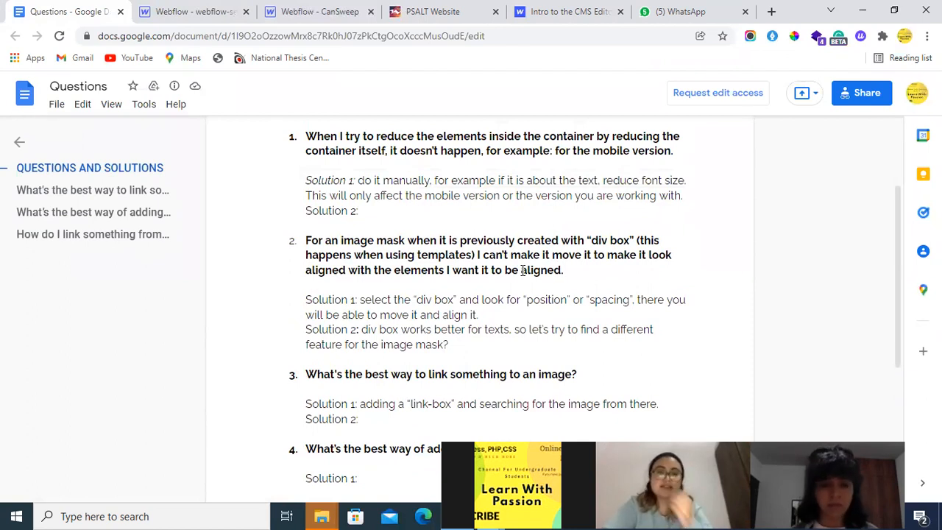
scroll(523, 271, up, 1)
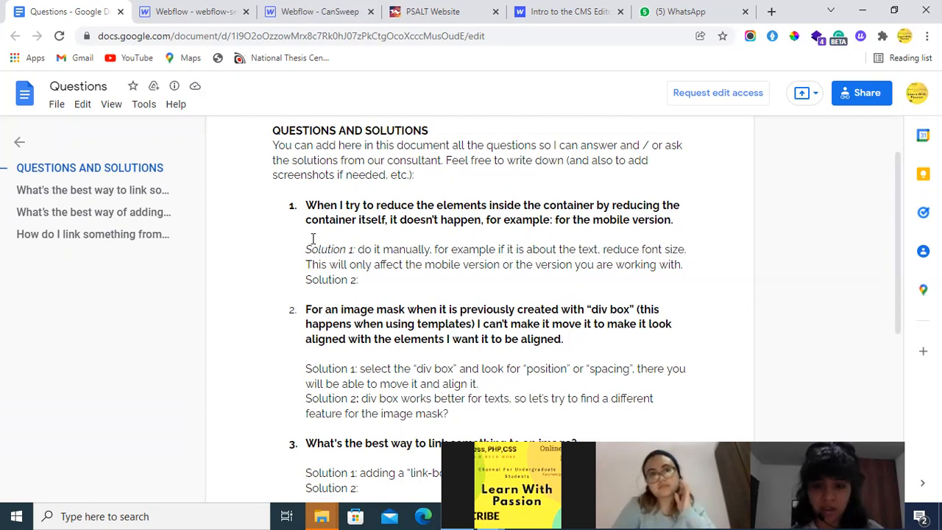
Step: Return to the webflow-session project in Webflow and undo the apple image positioning and the earlier border edits
click(156, 10)
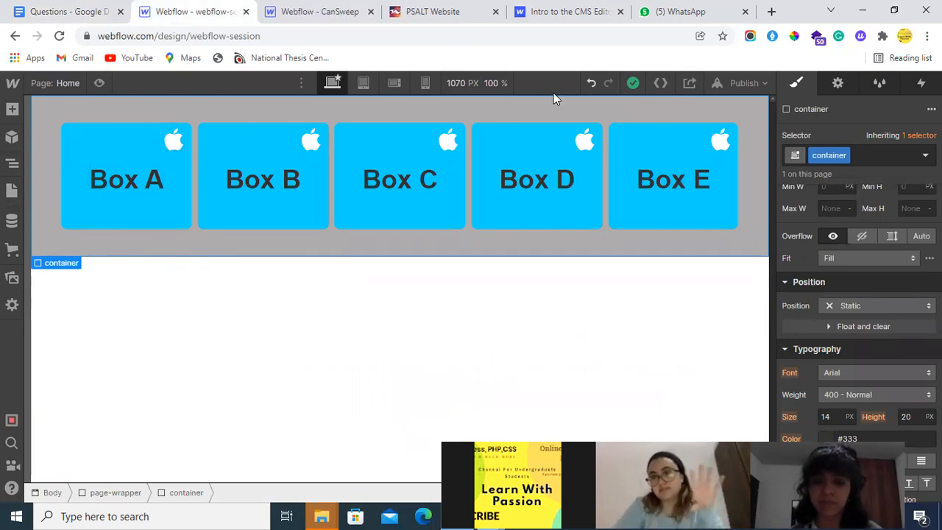
click(591, 84)
click(591, 83)
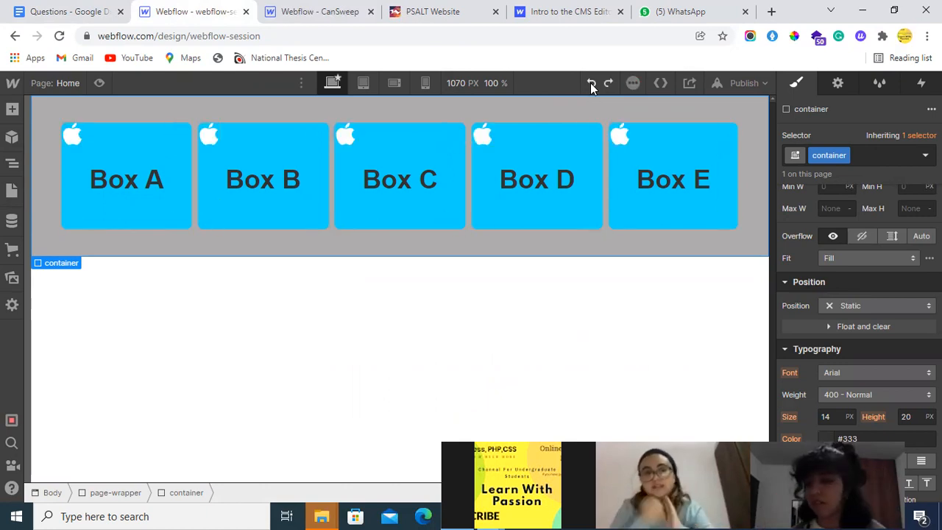
click(591, 83)
click(592, 83)
click(591, 83)
click(591, 83)
click(592, 83)
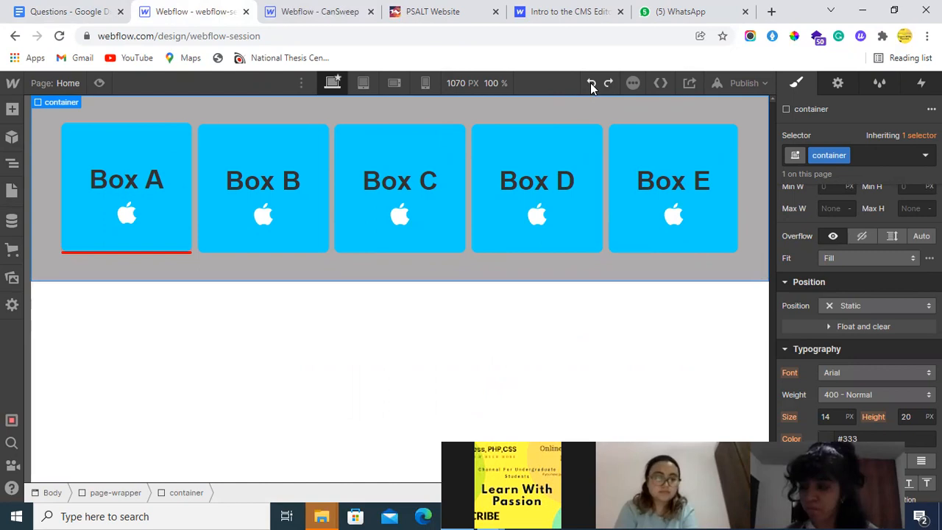
click(591, 84)
click(591, 83)
click(591, 83)
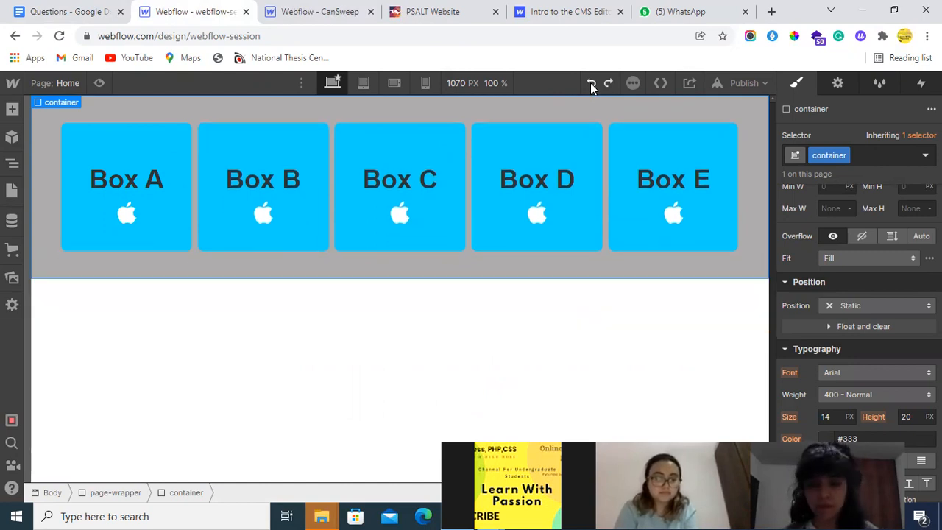
Step: Delete the Box A heading and the Box B, C, D and E items, keeping only the first box with its apple image
click(144, 184)
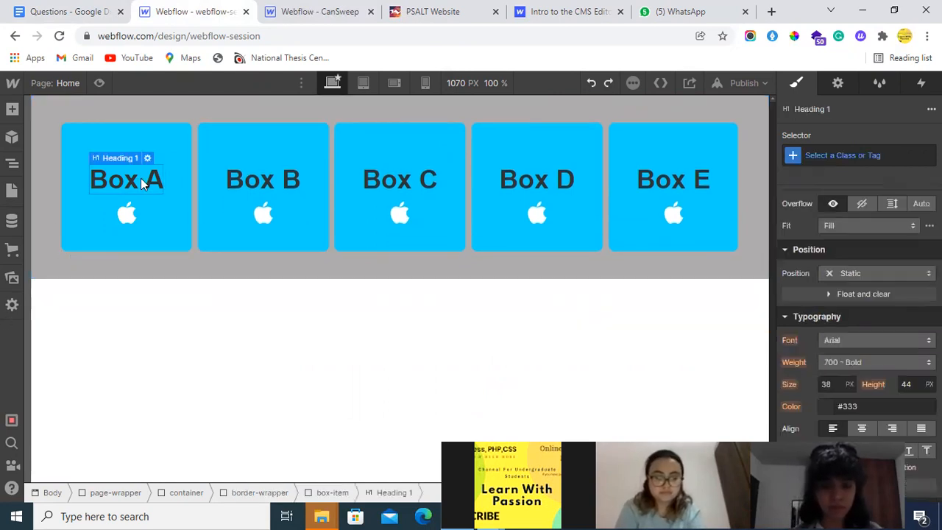
key(Delete)
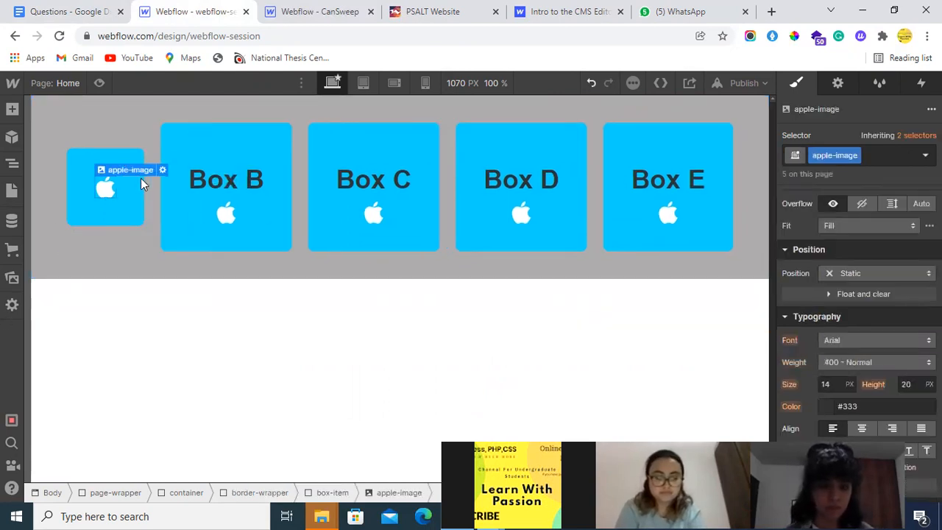
click(204, 137)
key(Delete)
key(Delete)
key(Delete)
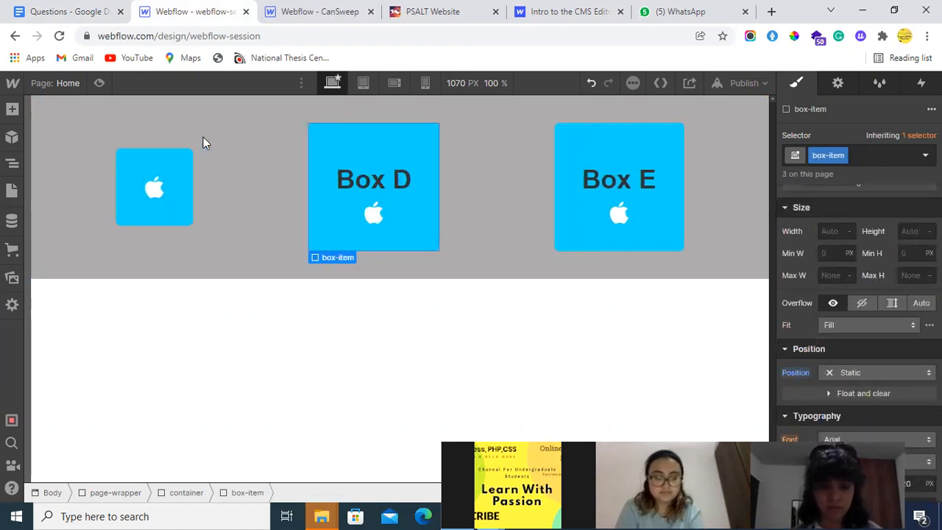
key(Delete)
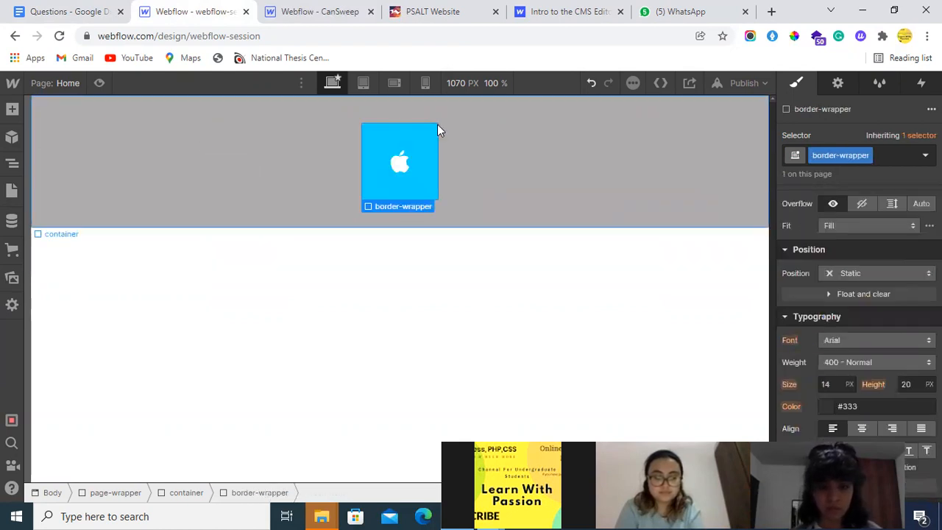
Step: Set the width of the remaining apple image to Auto
click(400, 174)
click(400, 162)
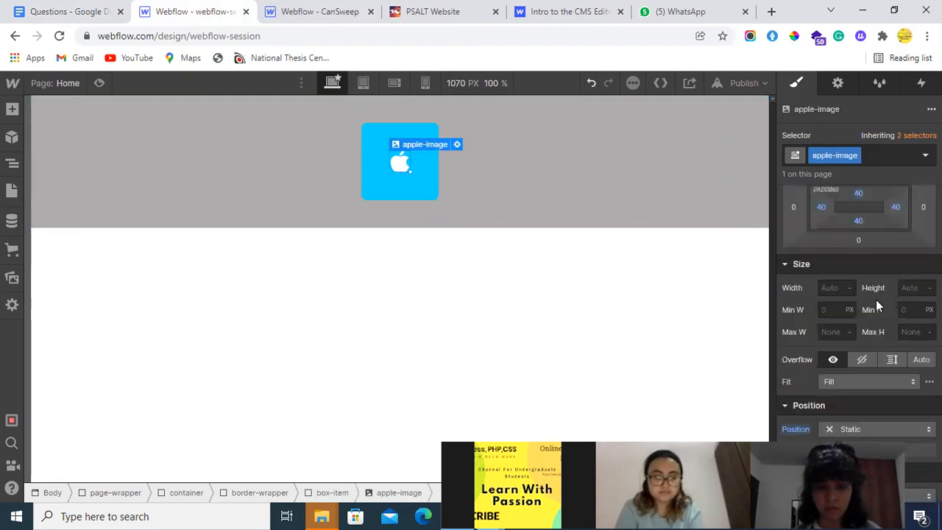
scroll(840, 323, down, 5)
scroll(848, 342, up, 4)
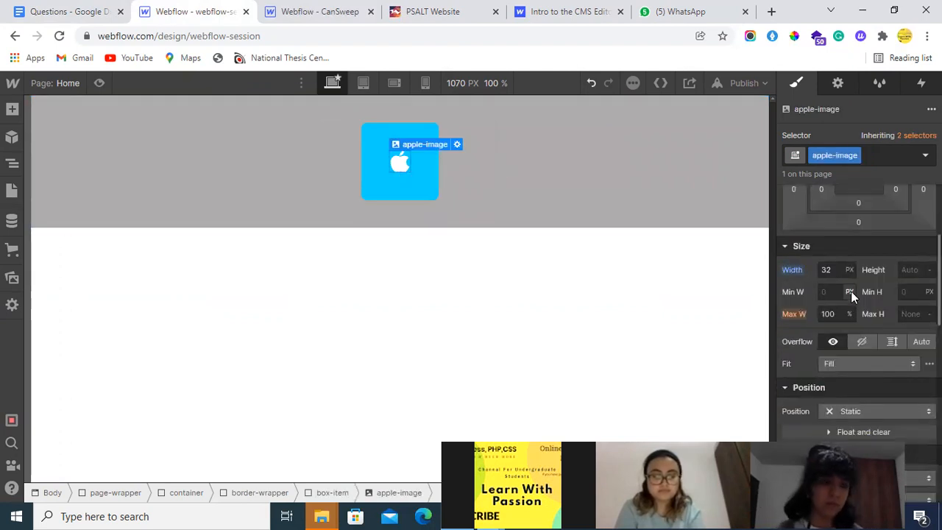
click(849, 270)
click(857, 379)
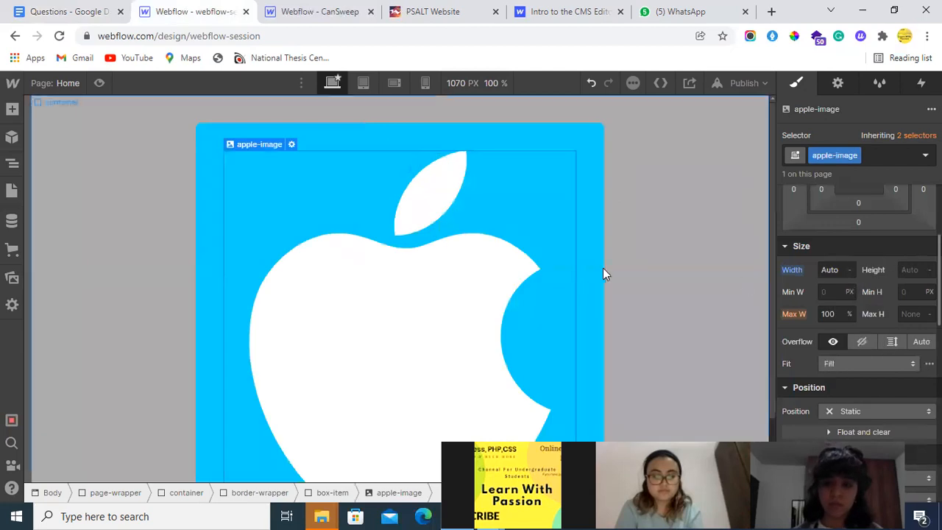
Step: Check the enlarged image box, preview it at tablet, mobile landscape and mobile portrait sizes, and return to the desktop design view
click(596, 228)
scroll(655, 279, down, 2)
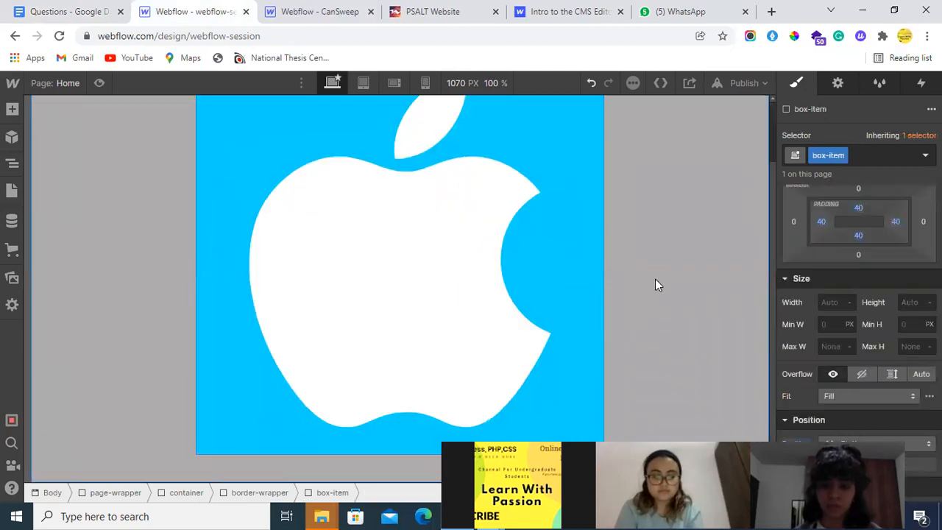
scroll(356, 259, up, 2)
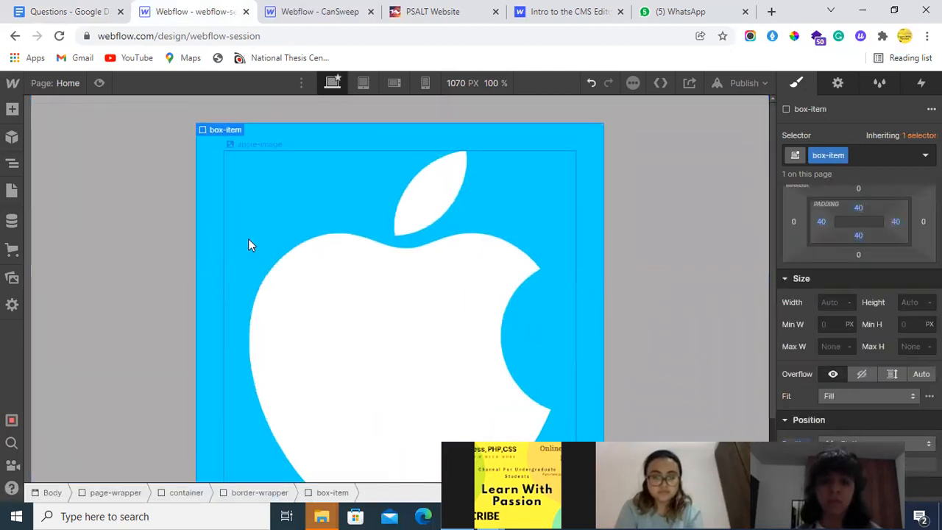
key(ctrl+shift+p)
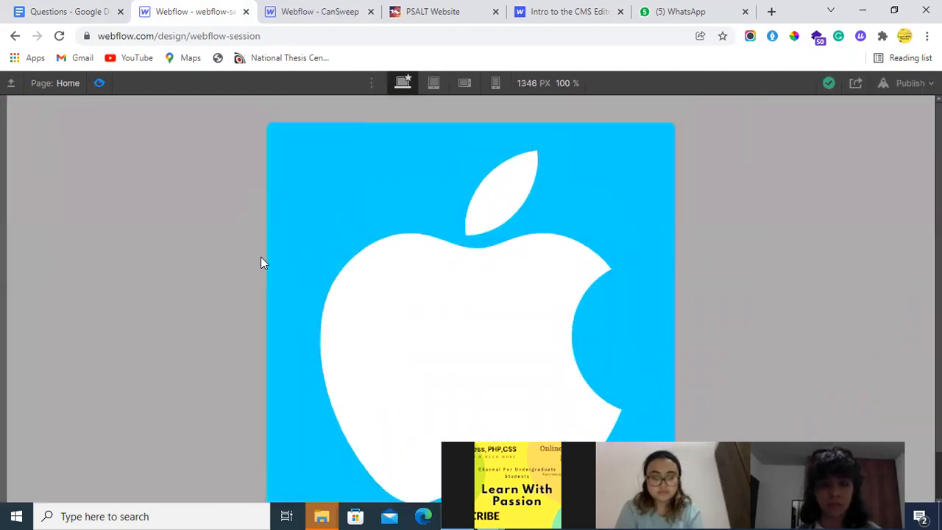
click(430, 82)
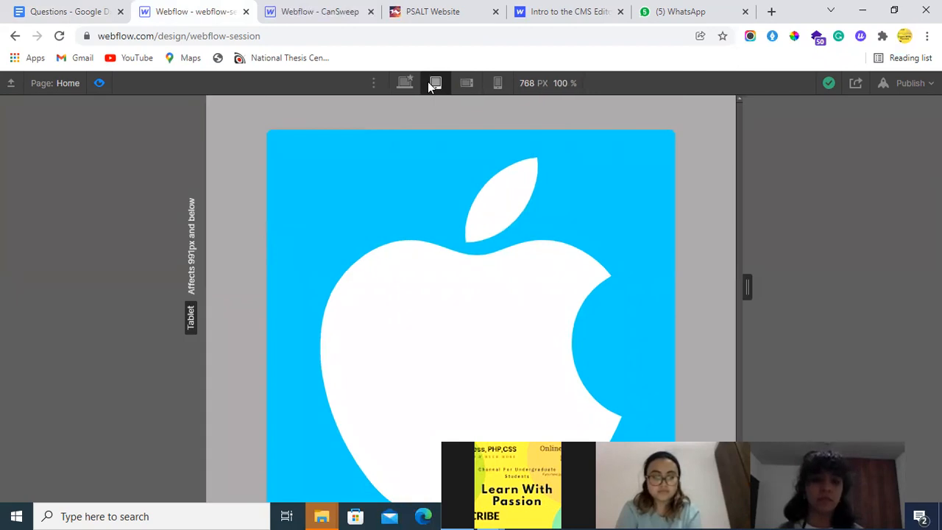
click(475, 84)
click(497, 82)
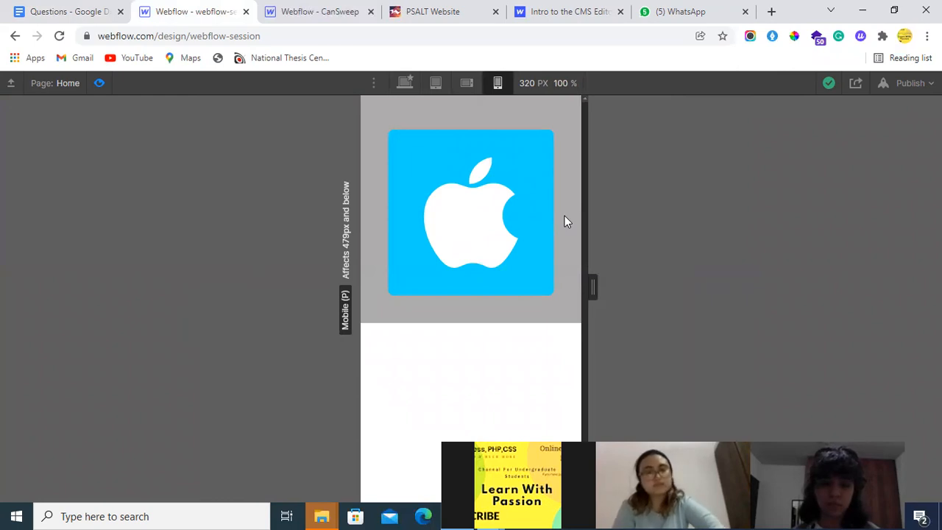
click(404, 83)
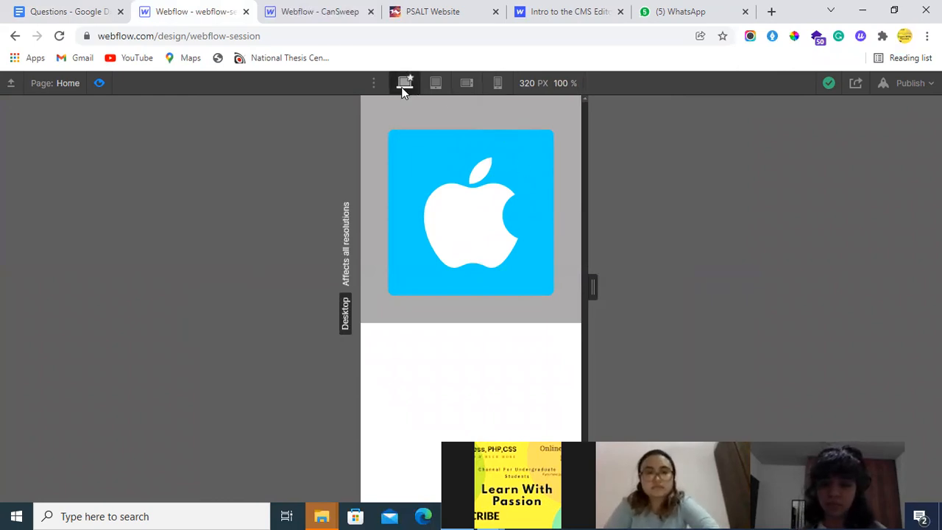
click(98, 84)
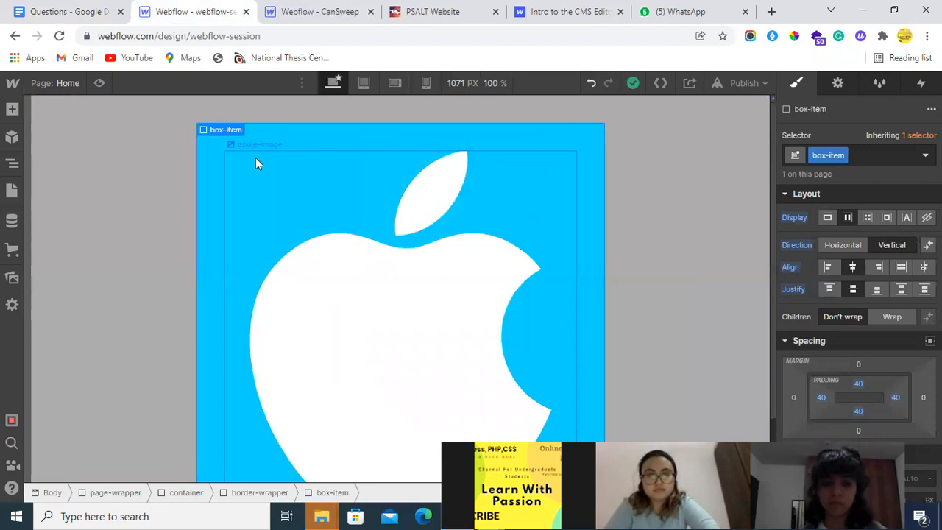
Step: Set the box item's display to Block, preview it at mobile portrait size, and return to the desktop view
click(826, 217)
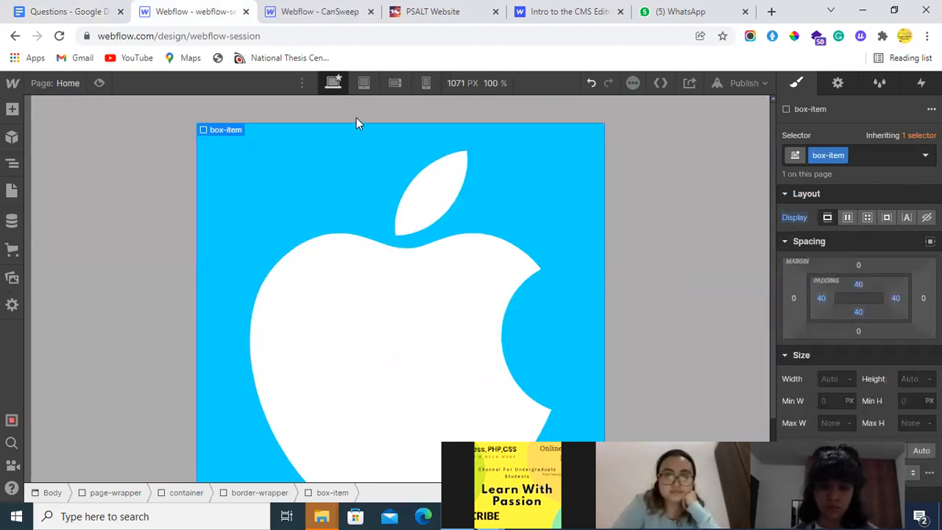
click(426, 83)
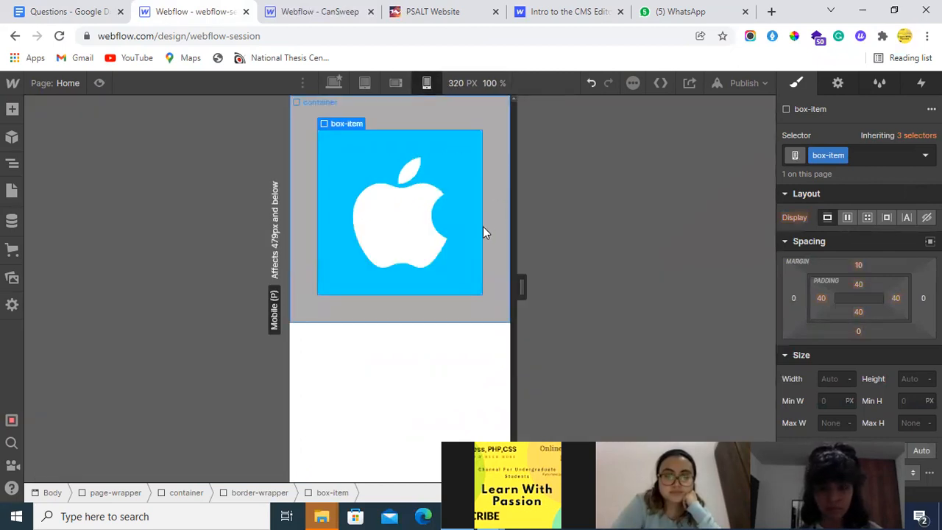
click(335, 83)
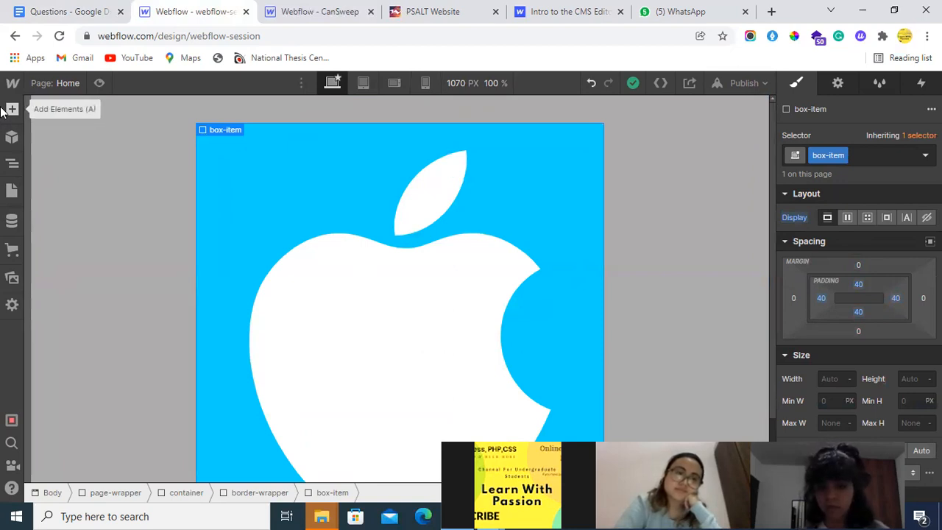
Step: Set the width of the box item to 250 px
click(833, 383)
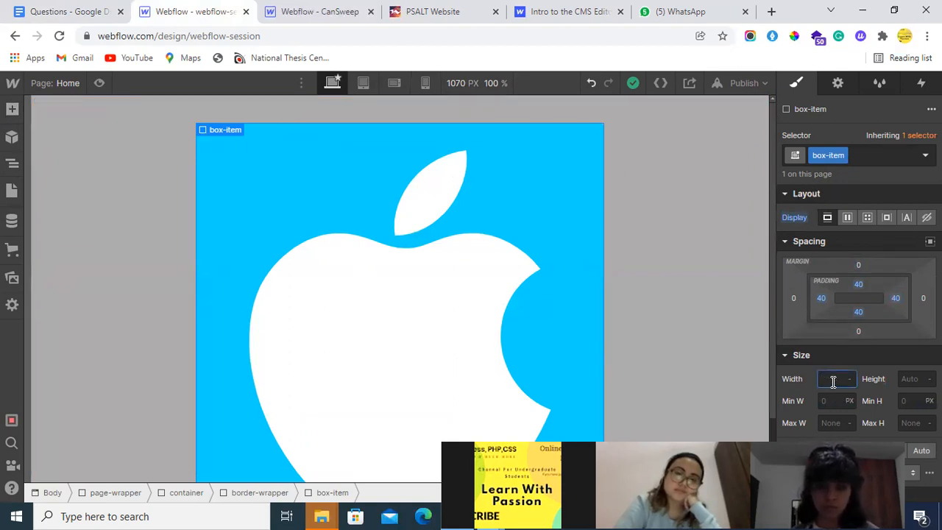
text(250)
key(Return)
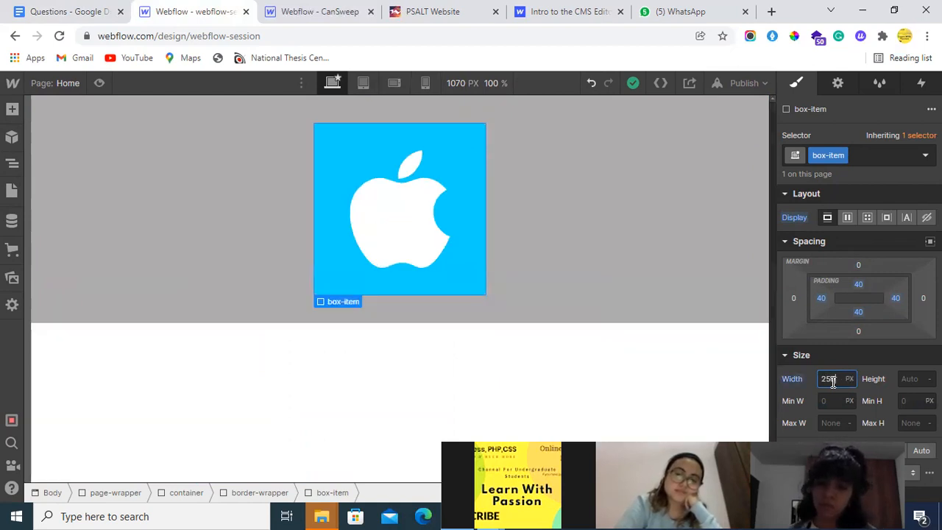
Step: Set both the width and the height of the apple image inside the box to 100%
click(390, 211)
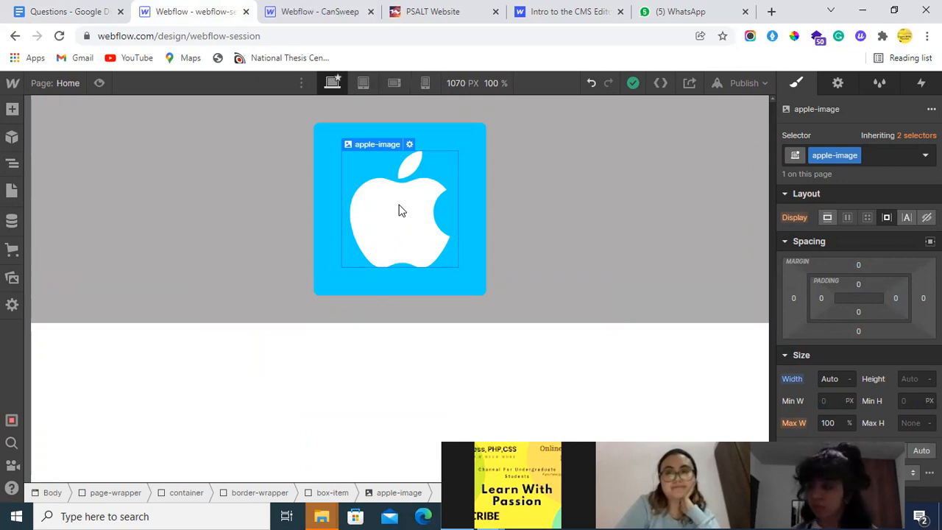
click(830, 378)
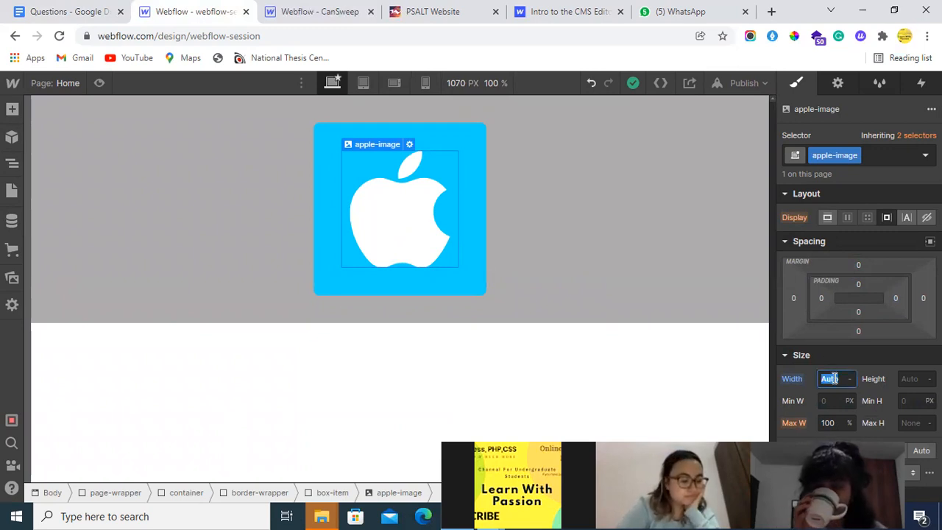
text(100)
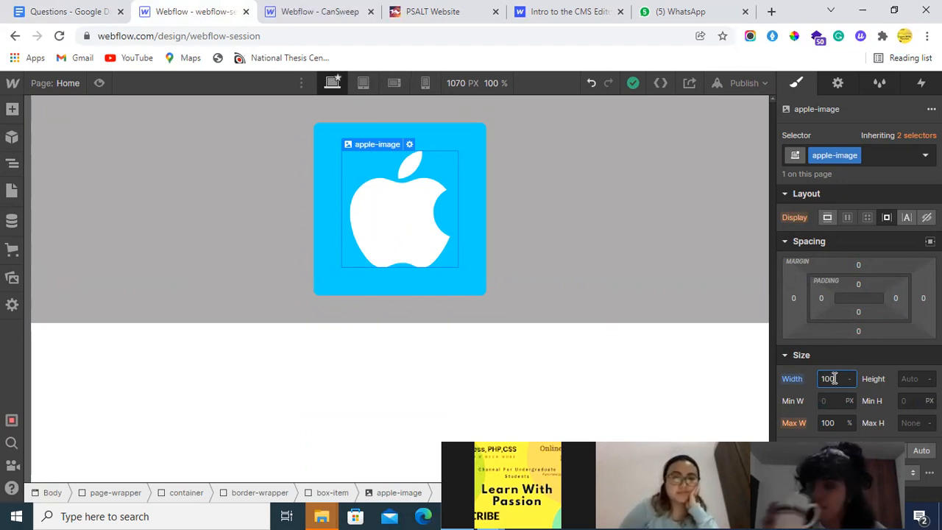
text(%)
key(Tab)
text(100)
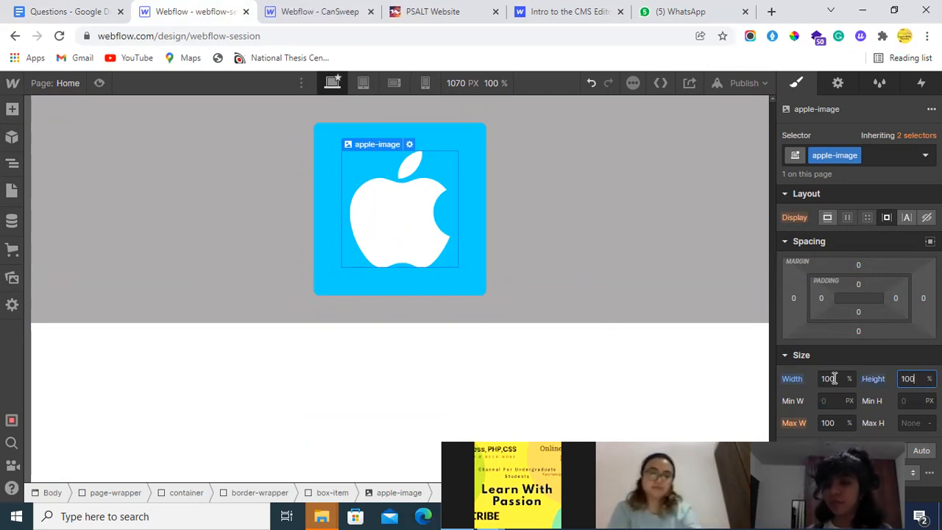
click(805, 391)
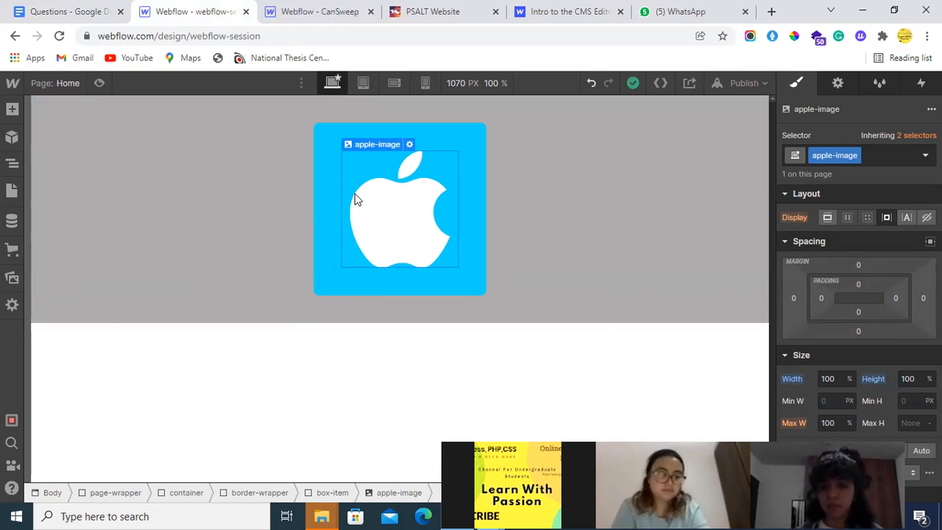
Step: Inspect the box item and its container, check the questions document, and return to the webflow-session project
click(356, 131)
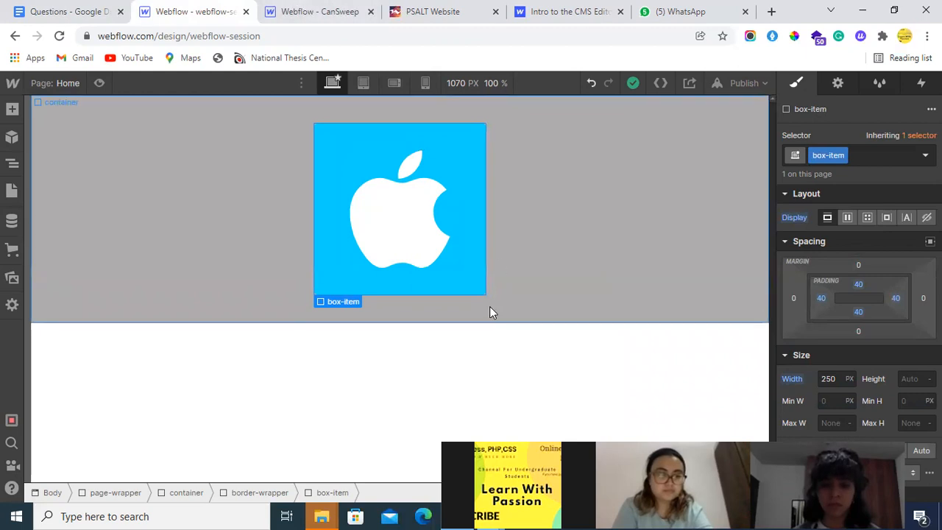
click(542, 300)
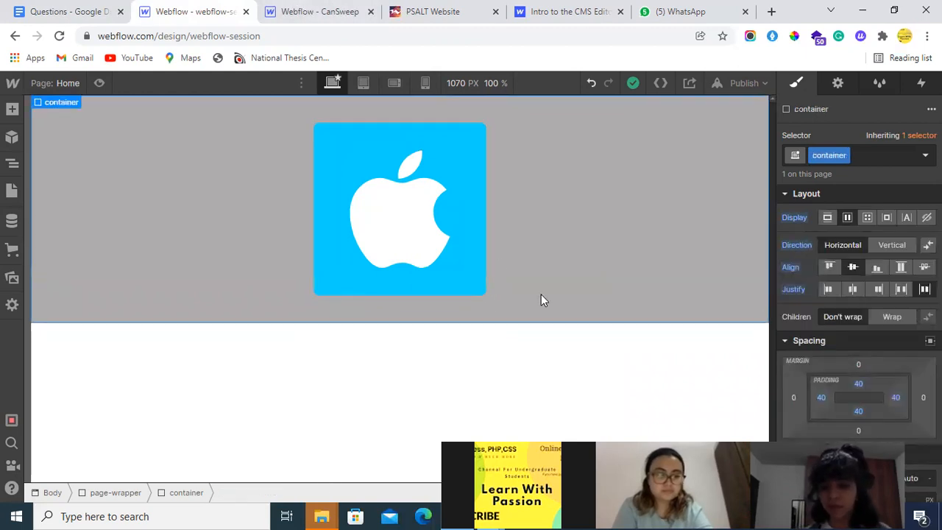
click(33, 11)
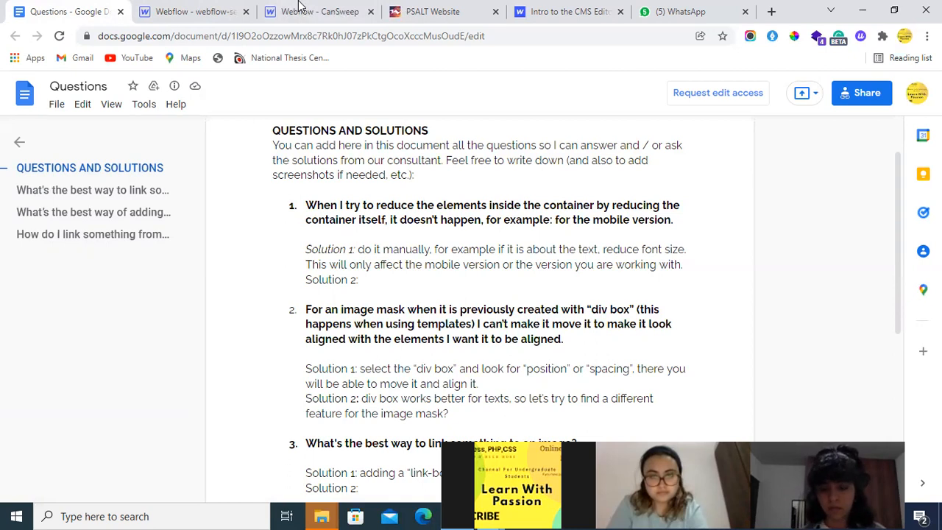
click(187, 10)
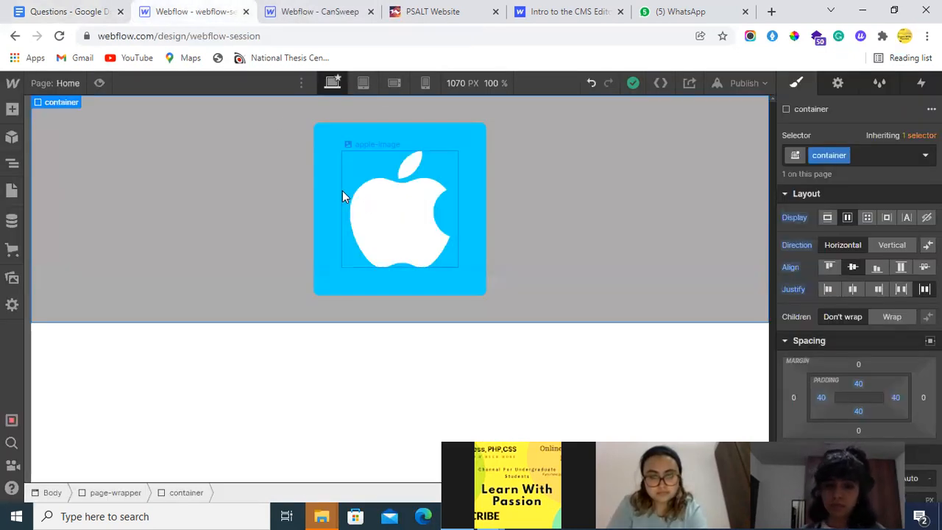
Step: Set the box item's display to Flex with vertical direction and centered alignment
click(335, 191)
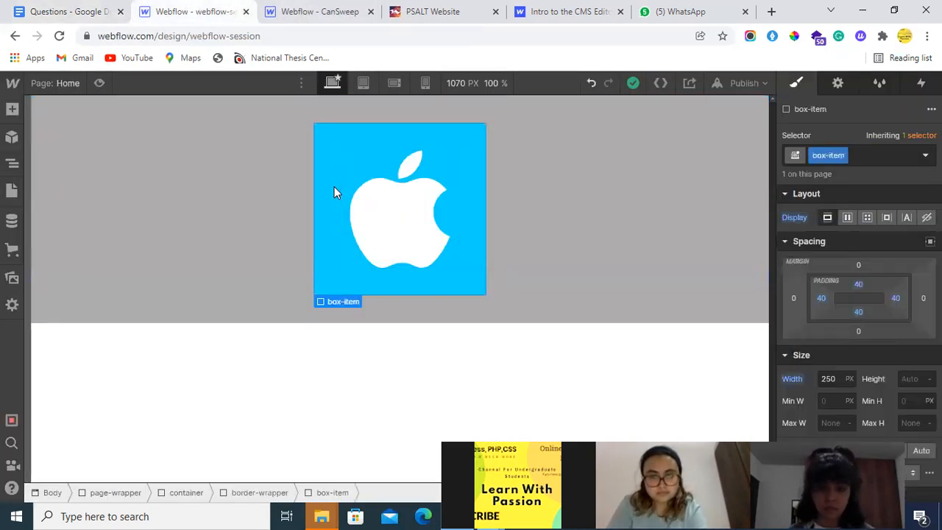
click(848, 218)
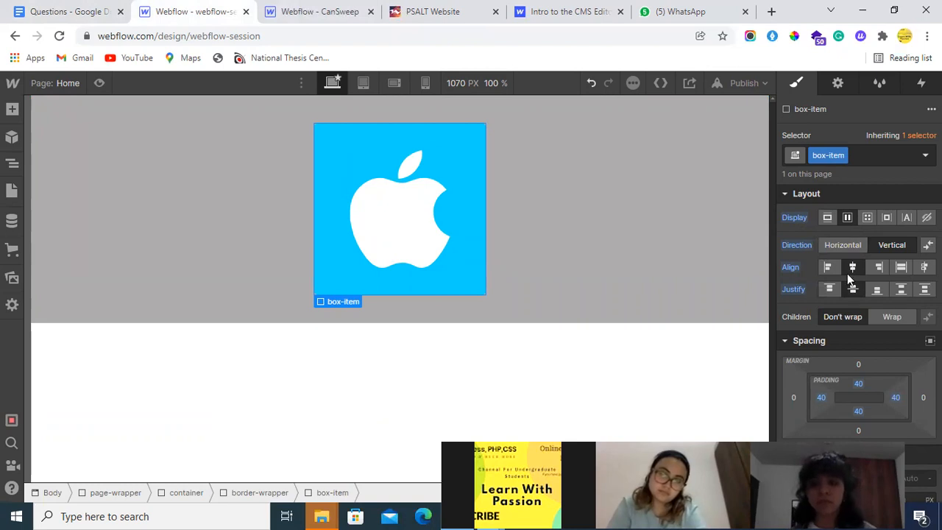
click(836, 268)
click(852, 268)
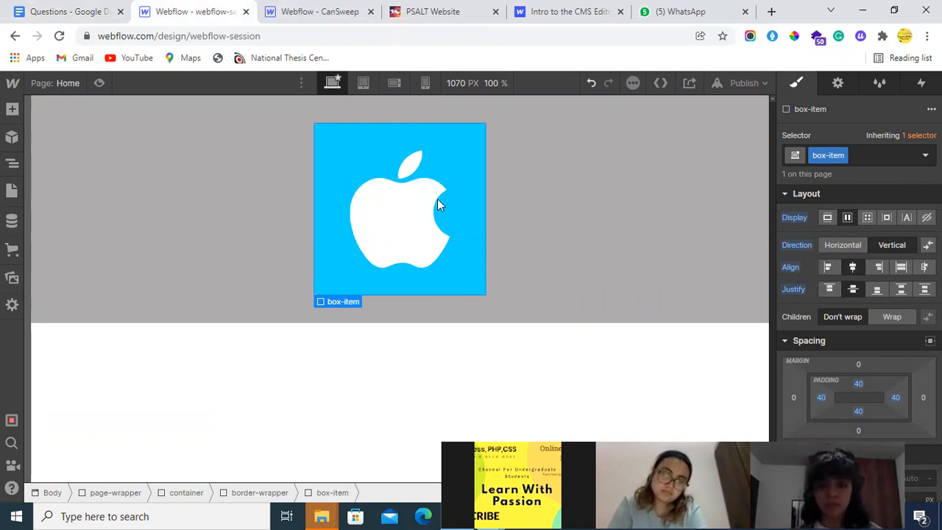
Step: Set the apple image's width to 24 px and its height to Auto
click(398, 176)
scroll(843, 330, down, 3)
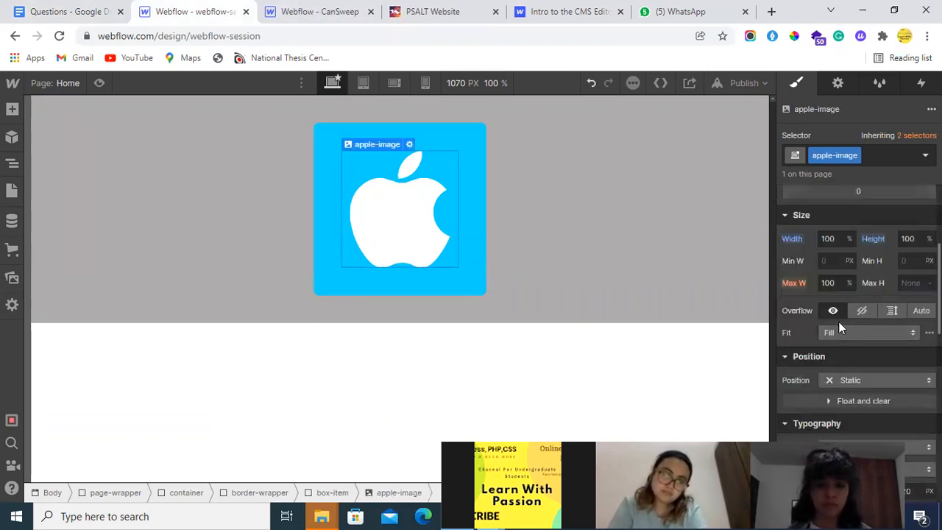
click(829, 238)
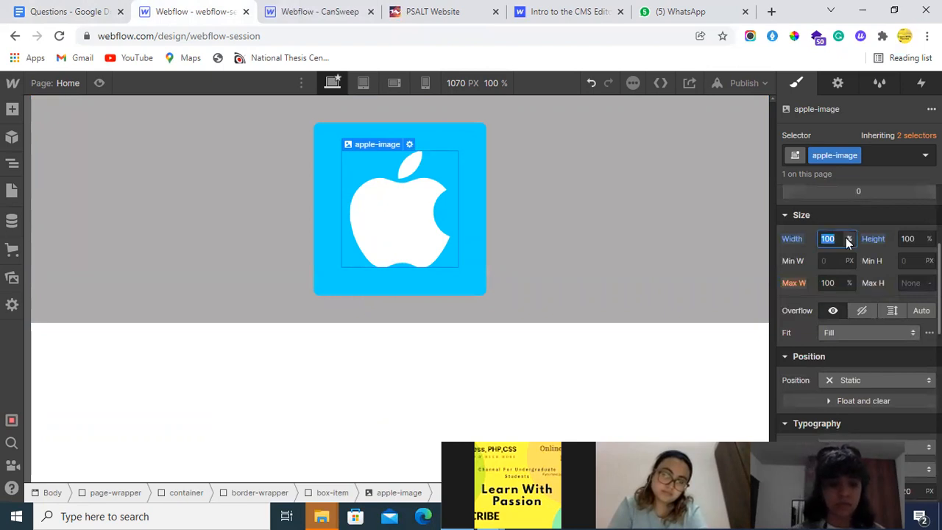
click(847, 240)
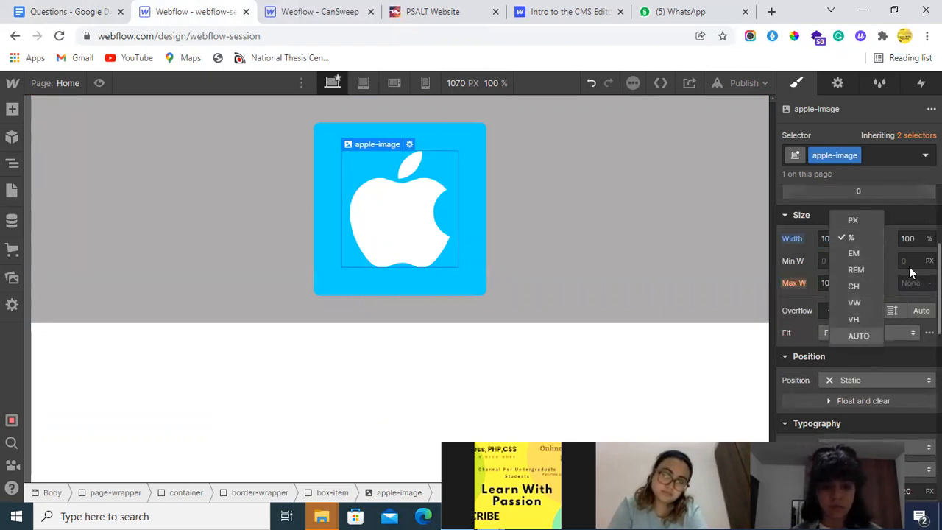
click(854, 336)
click(929, 238)
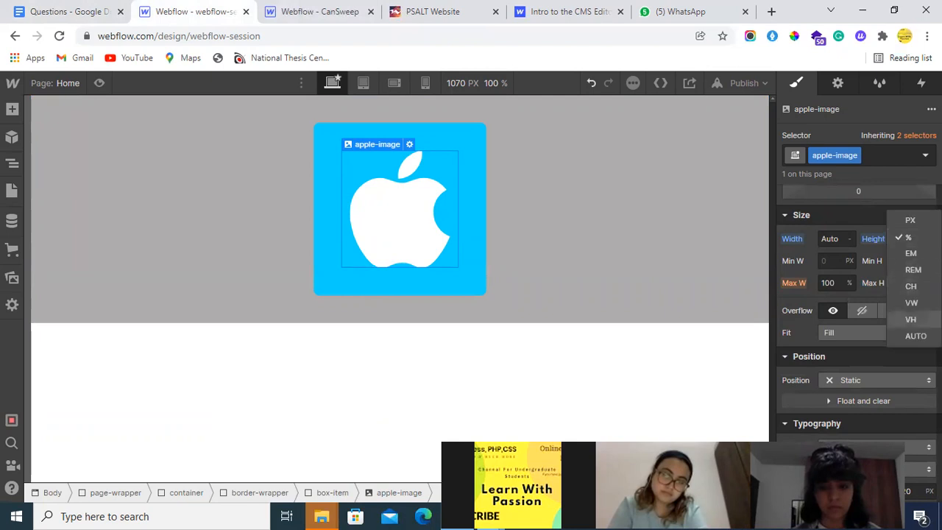
click(913, 335)
click(831, 239)
text(240)
key(Return)
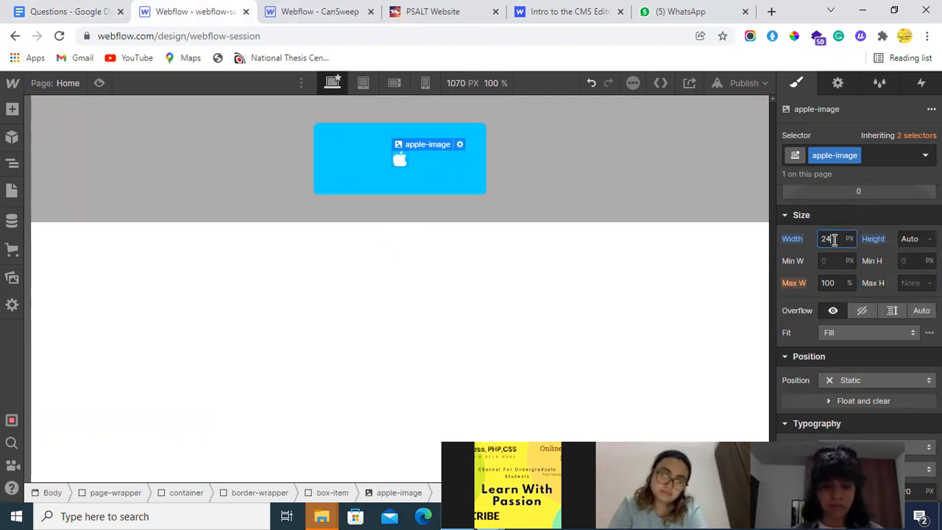
Step: Try the box item's start and end alignments, set it back to center, and justify its content to End
scroll(843, 310, up, 3)
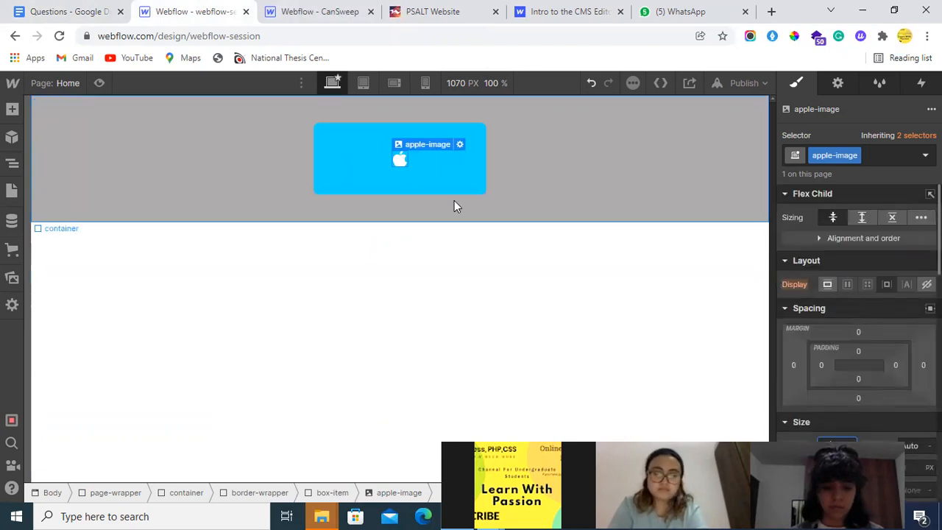
click(341, 163)
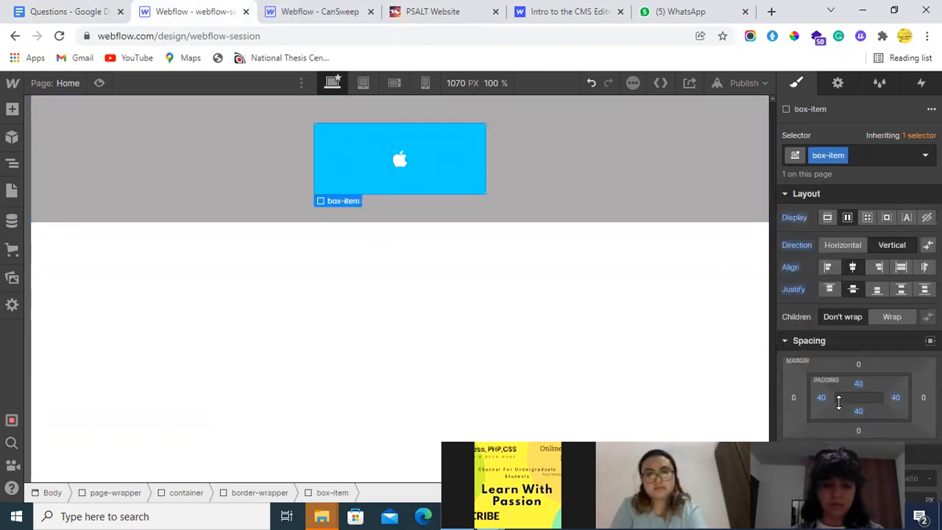
click(829, 269)
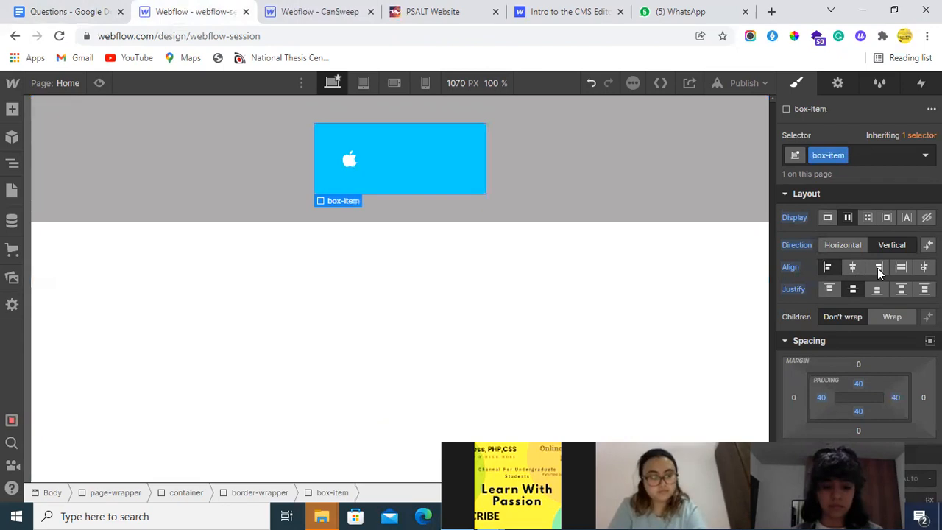
click(878, 268)
click(855, 269)
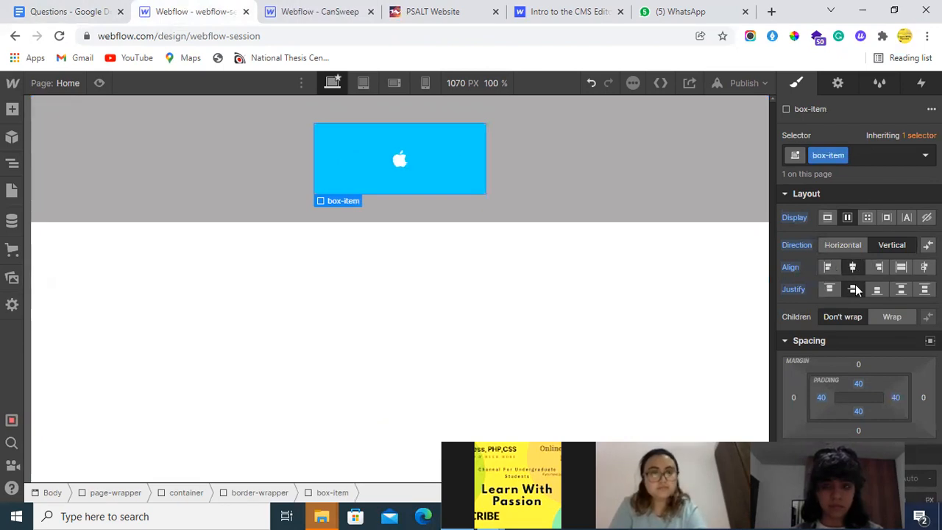
click(877, 291)
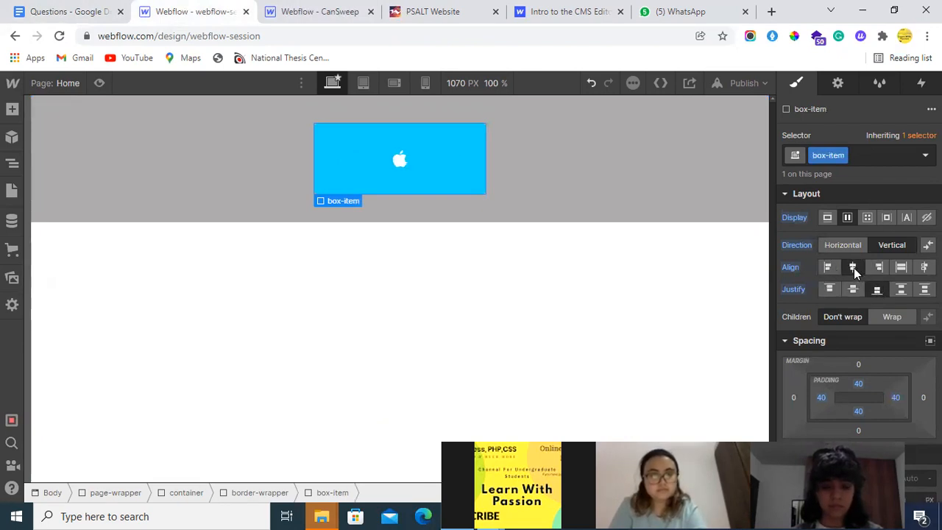
Step: Set the height of the box item to 300 px
scroll(872, 353, down, 3)
click(907, 272)
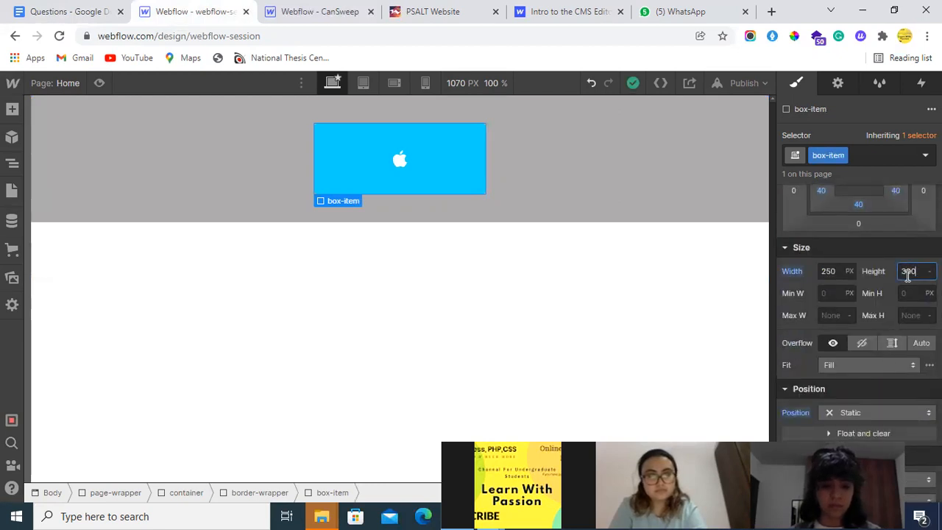
text(300)
key(Return)
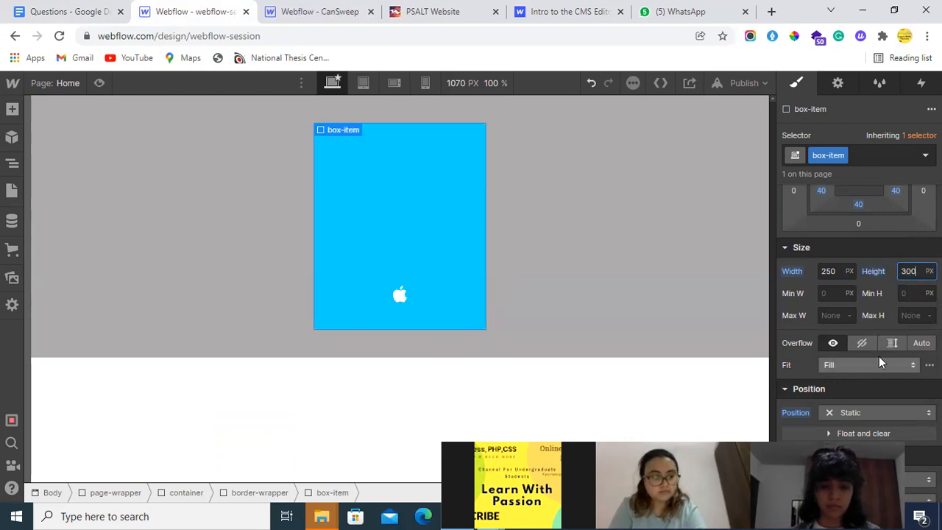
Step: Try justifying the box item's content to Start, End and Center, and settle on space between
scroll(875, 341, up, 3)
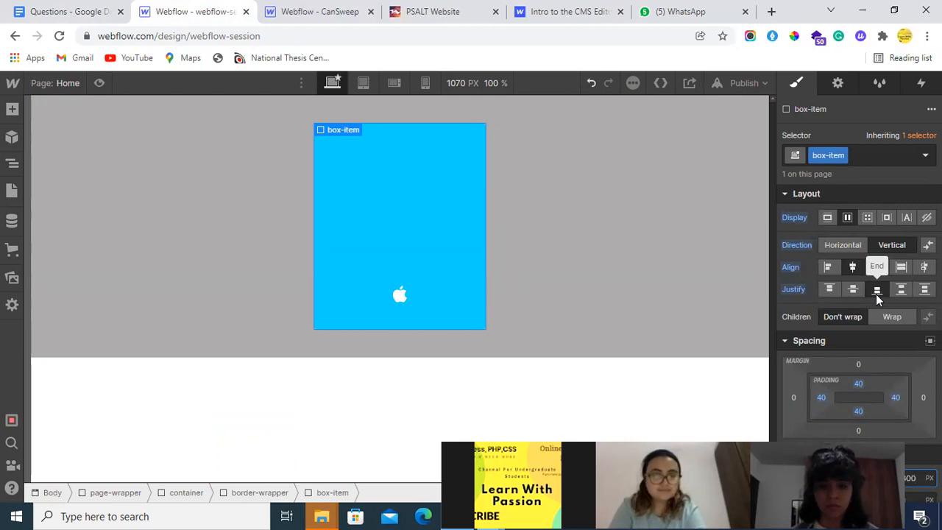
click(829, 289)
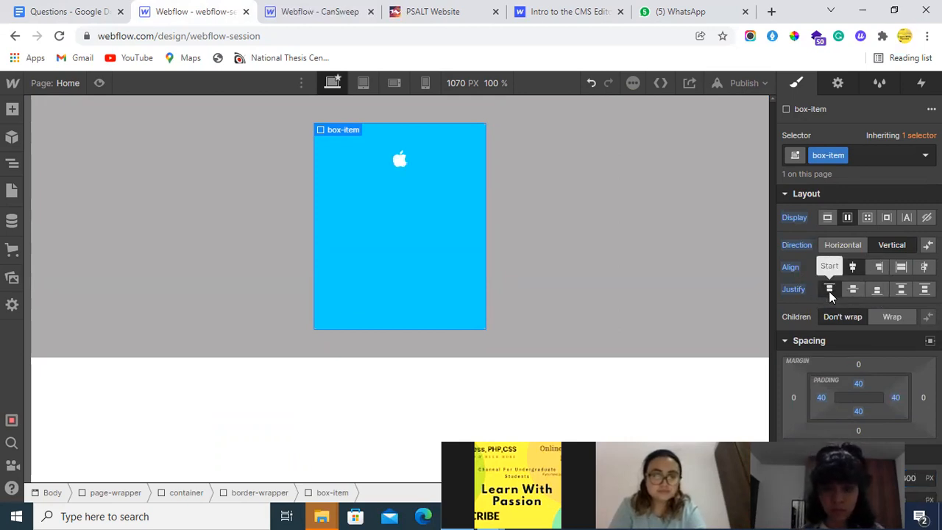
click(876, 289)
click(852, 289)
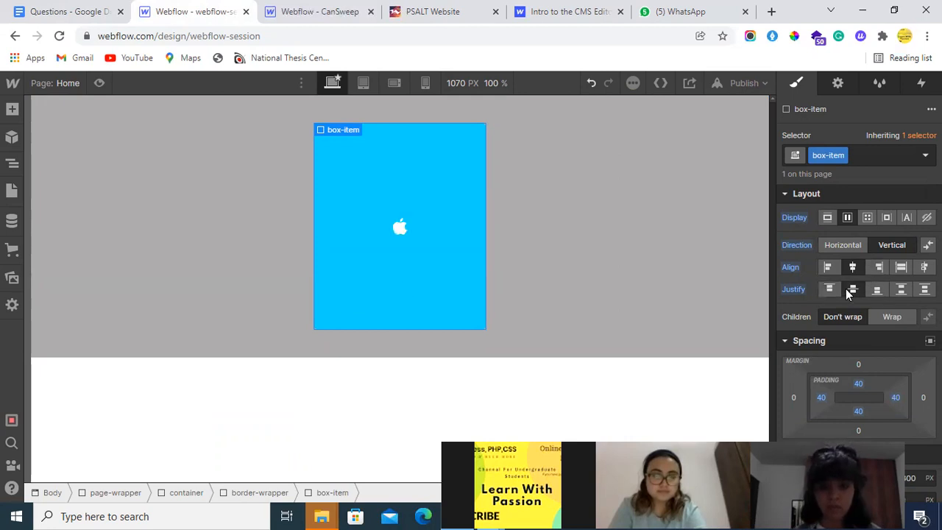
click(903, 293)
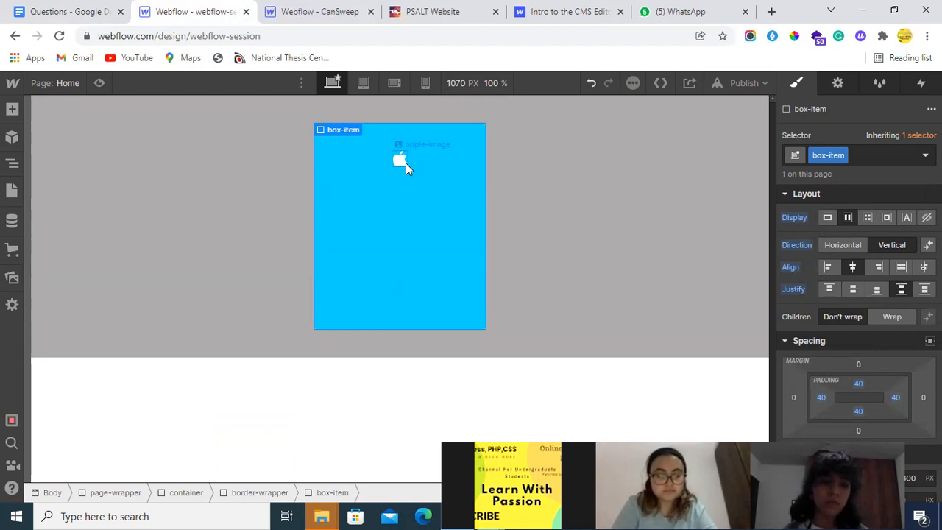
Step: Duplicate the apple image inside the box item and reselect the box item
click(406, 163)
key(ctrl+c)
key(ctrl+v)
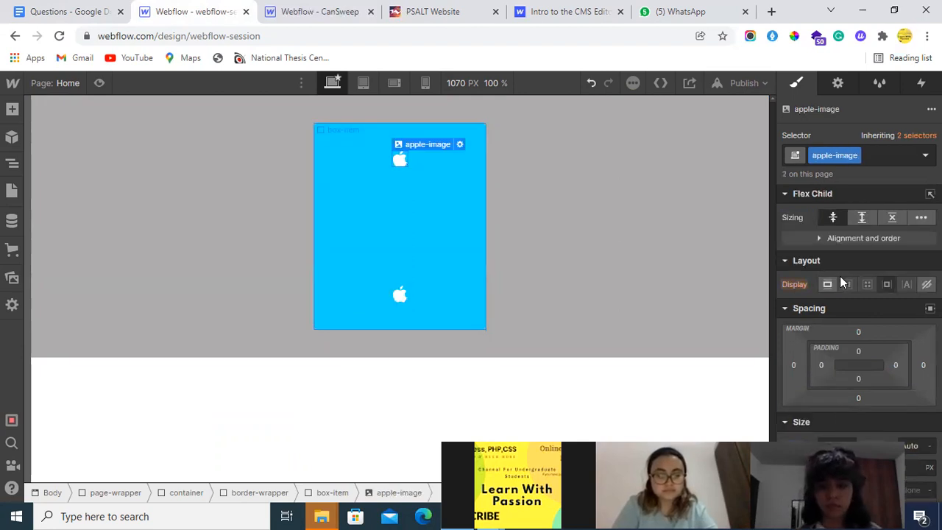
click(384, 195)
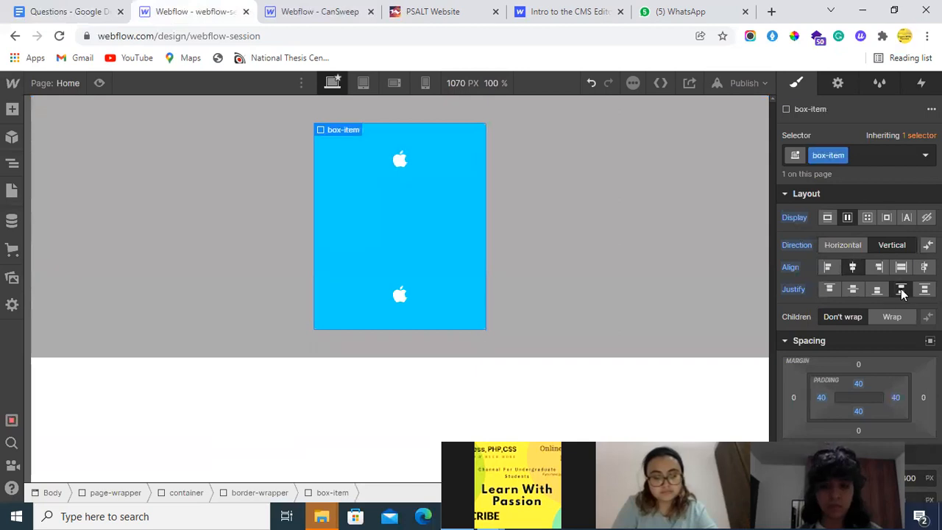
Step: Try justifying the box item's content to Center and space around, and return it to space between
click(853, 290)
click(901, 290)
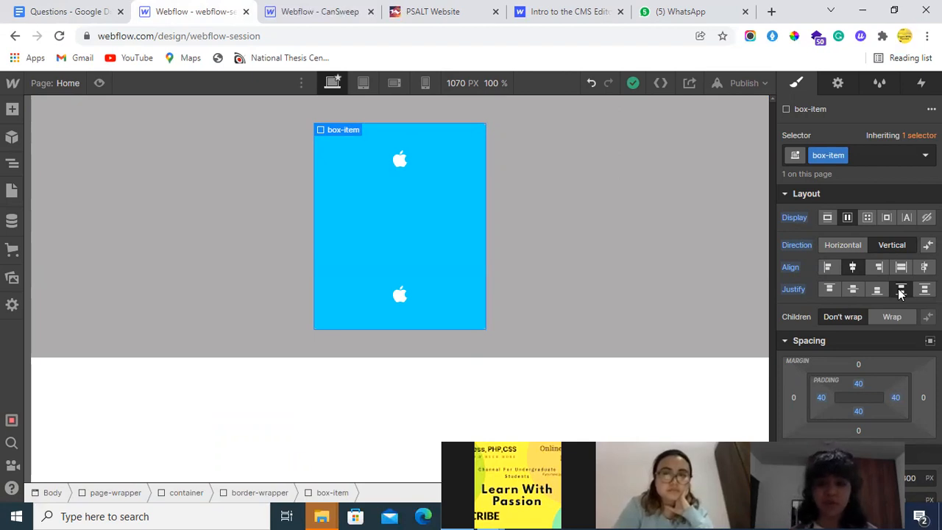
click(925, 288)
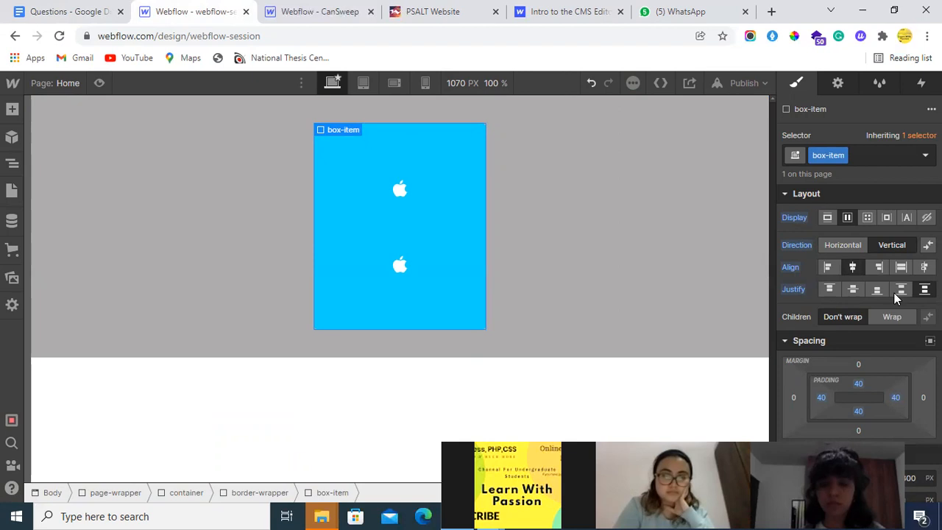
click(848, 293)
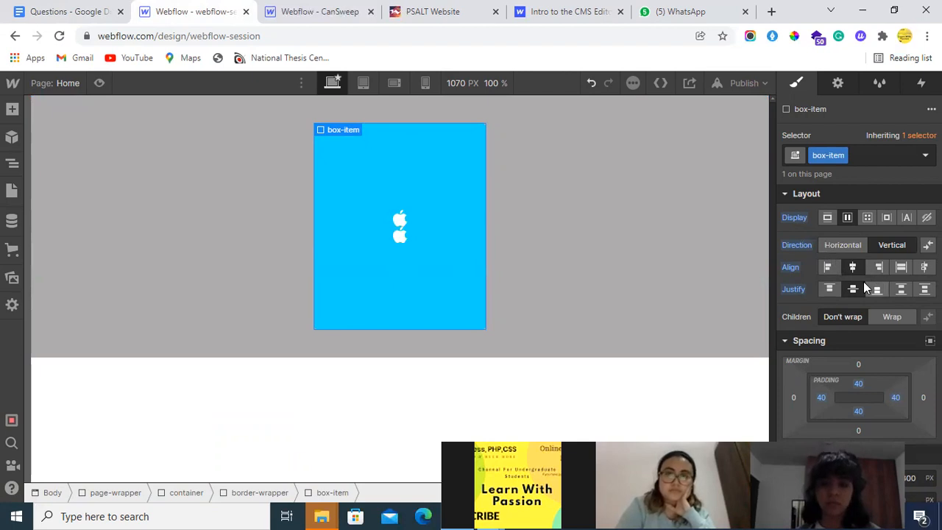
click(901, 289)
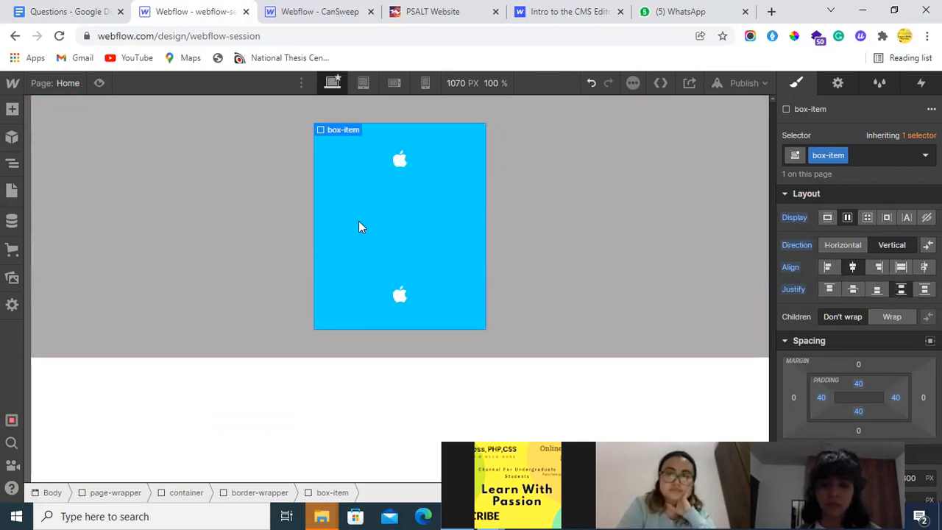
Step: Try a 140 px left margin on the apple image, reset it to 0, and reselect the box item
click(400, 165)
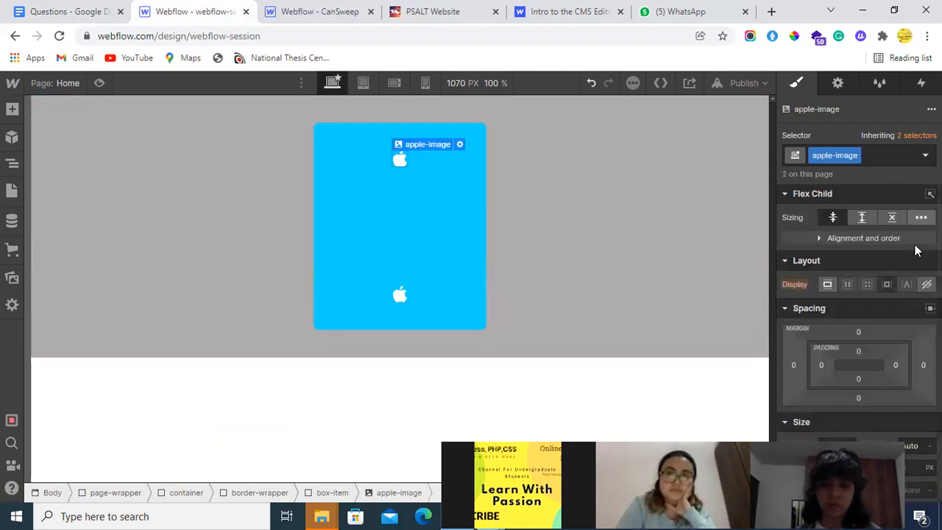
click(793, 365)
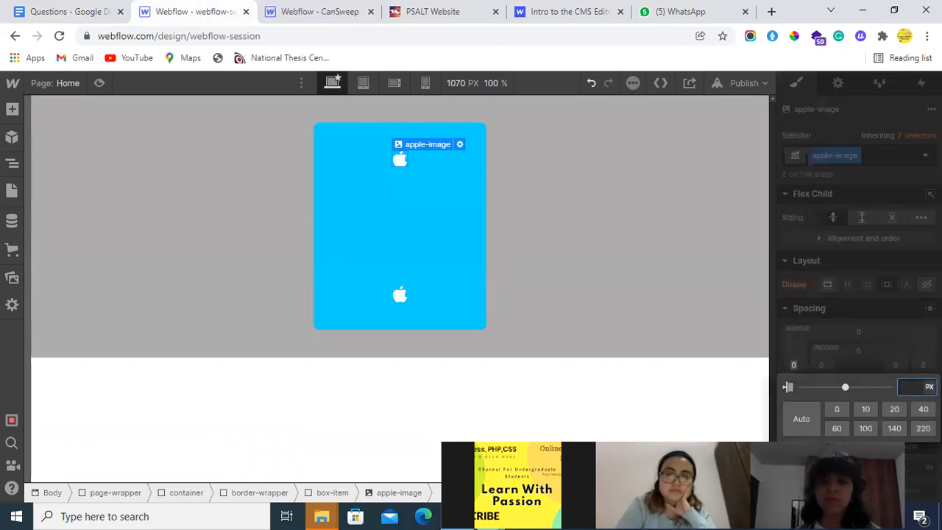
click(895, 428)
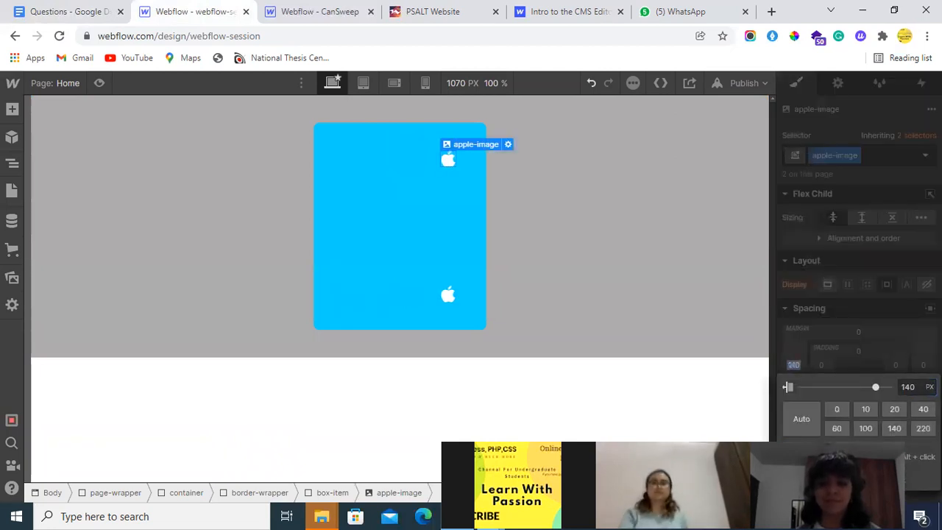
click(838, 410)
click(862, 356)
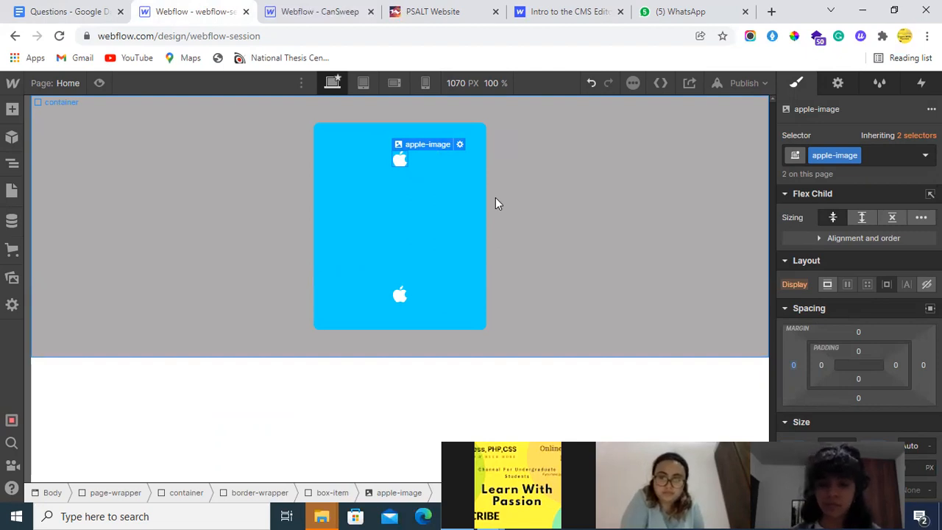
click(422, 213)
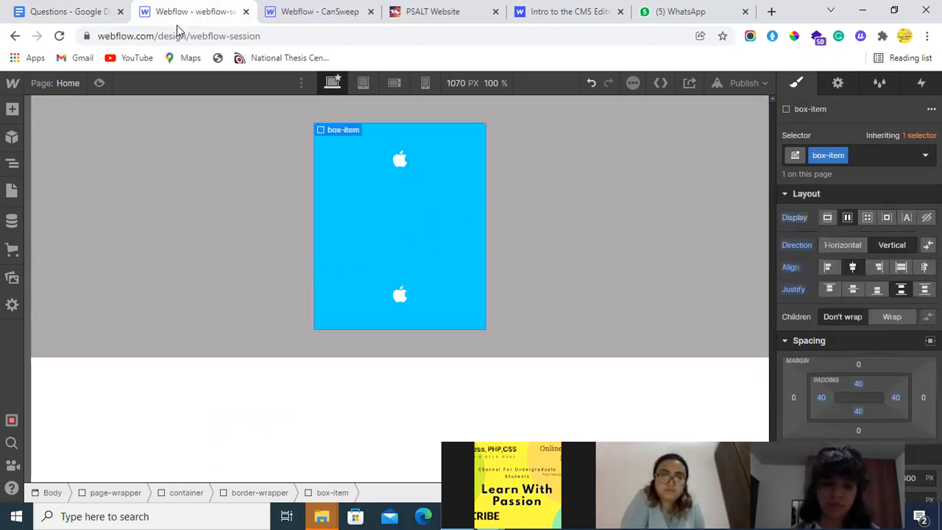
Step: Review questions 2 to 5 in the Questions document and glance at the CanSweep project
click(3, 6)
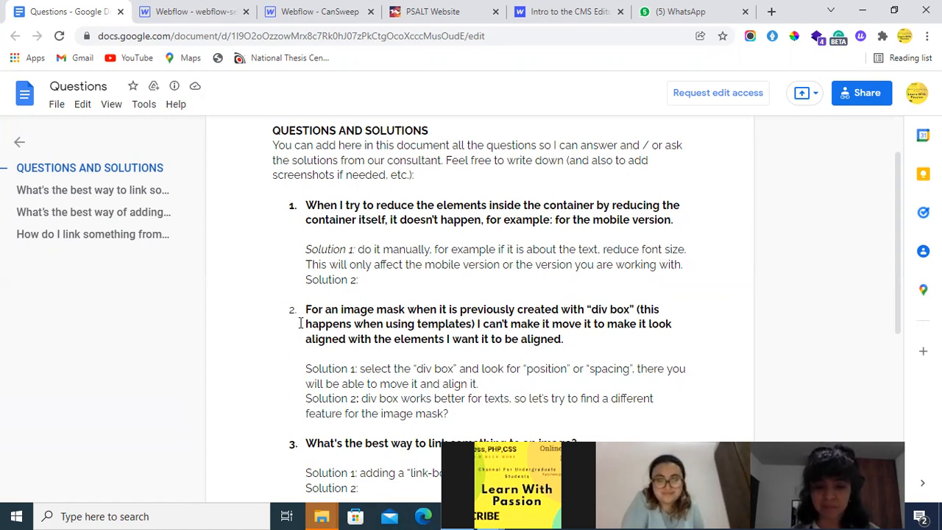
scroll(300, 323, down, 3)
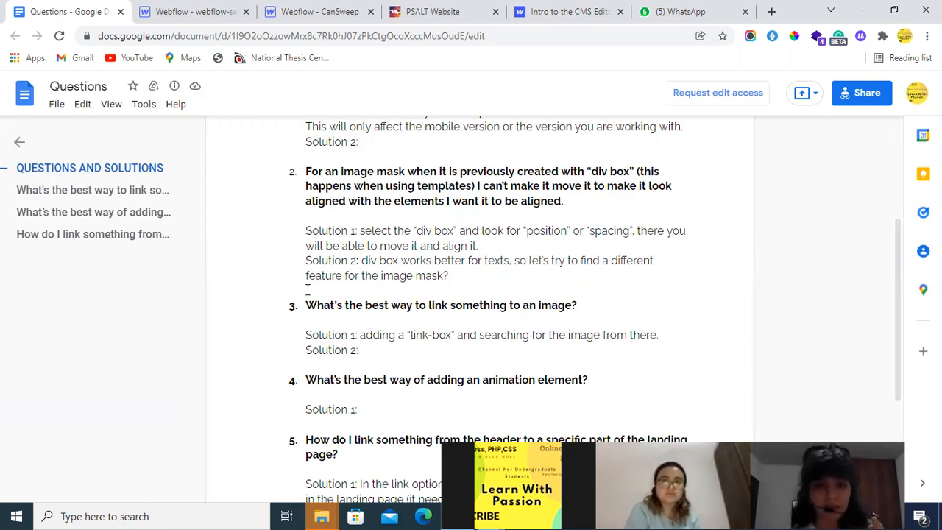
click(288, 9)
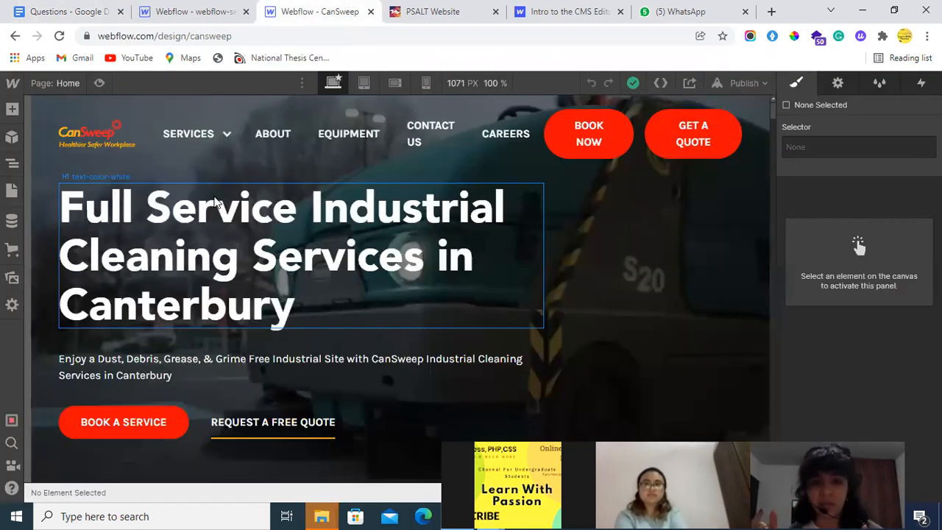
Step: Return to the webflow-session project and undo the recent margin, duplication, height and alignment changes to the box item and its image
click(158, 11)
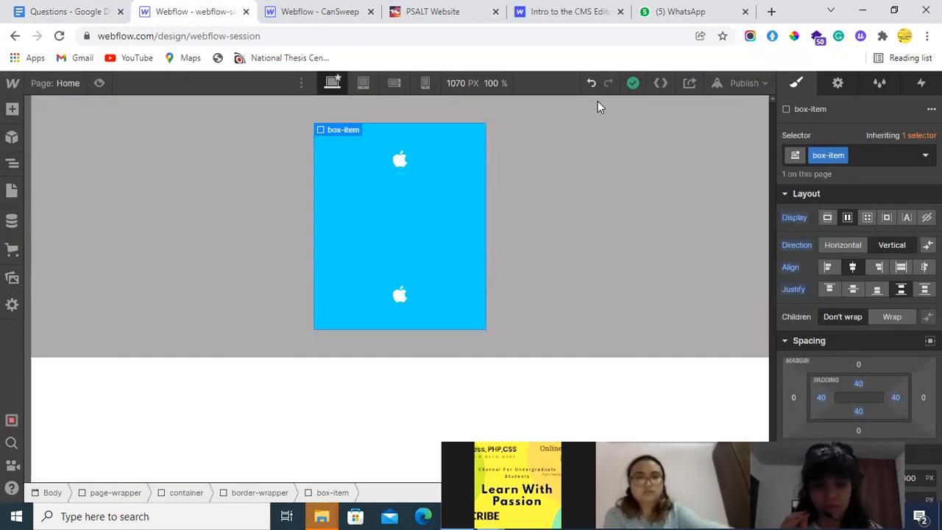
click(593, 82)
click(594, 82)
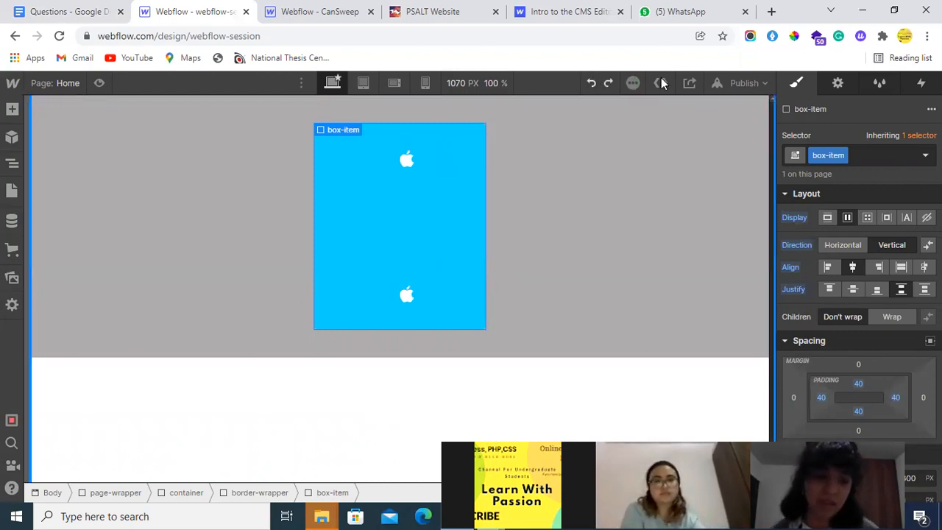
click(581, 83)
click(592, 82)
click(591, 83)
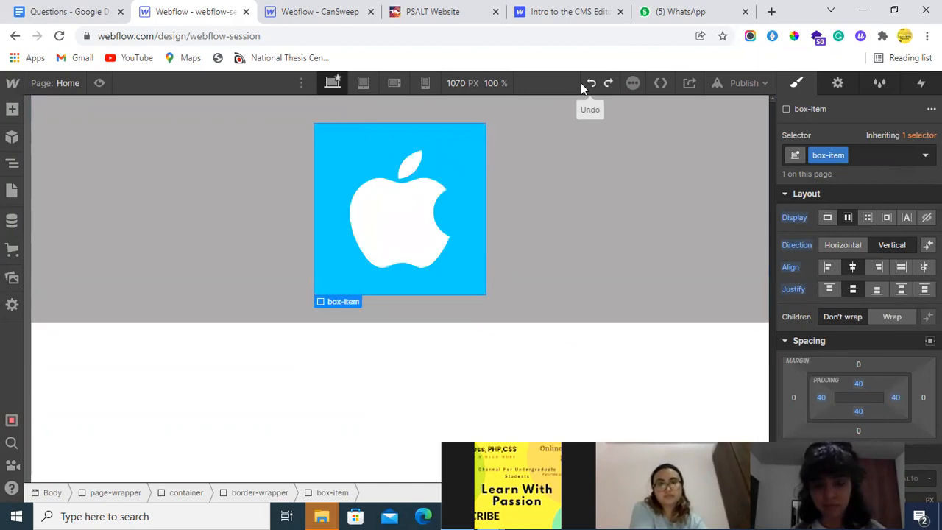
click(591, 83)
Step: Browse the PSALT website's home page and its Training Programs page, examining the profile cards and their social icons
click(433, 8)
scroll(327, 335, down, 10)
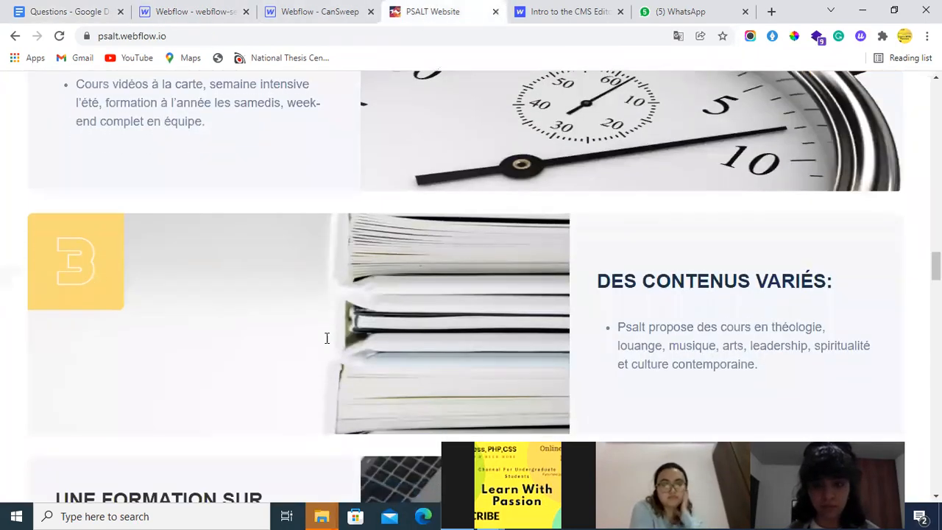
scroll(326, 335, down, 10)
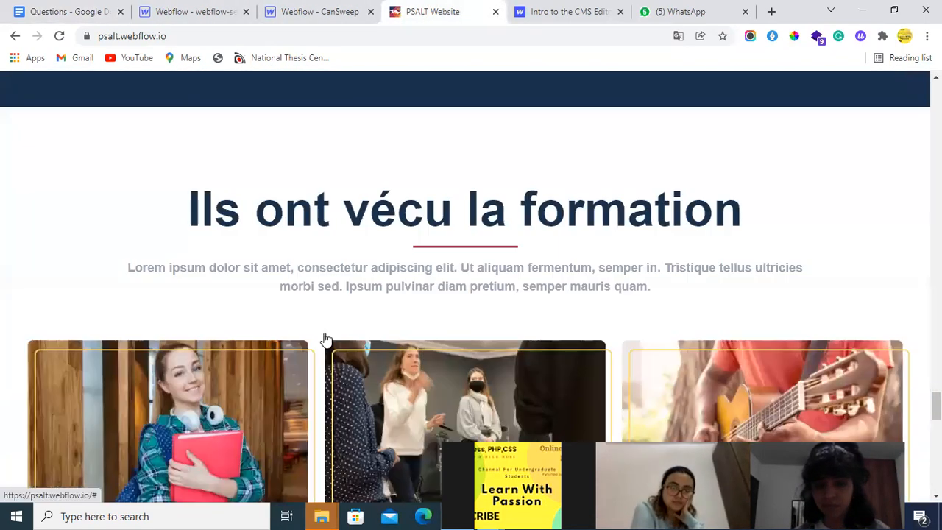
scroll(786, 302, down, 5)
scroll(786, 303, up, 10)
scroll(786, 302, up, 15)
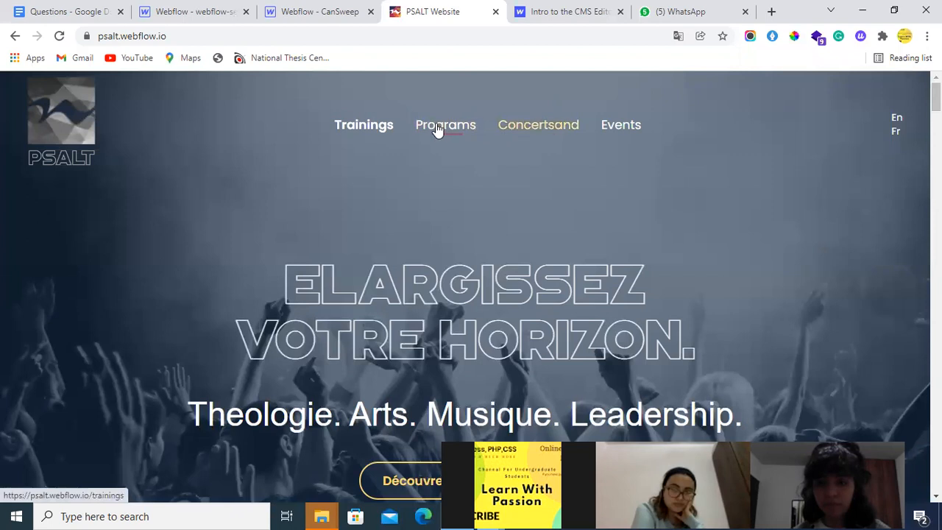
click(445, 129)
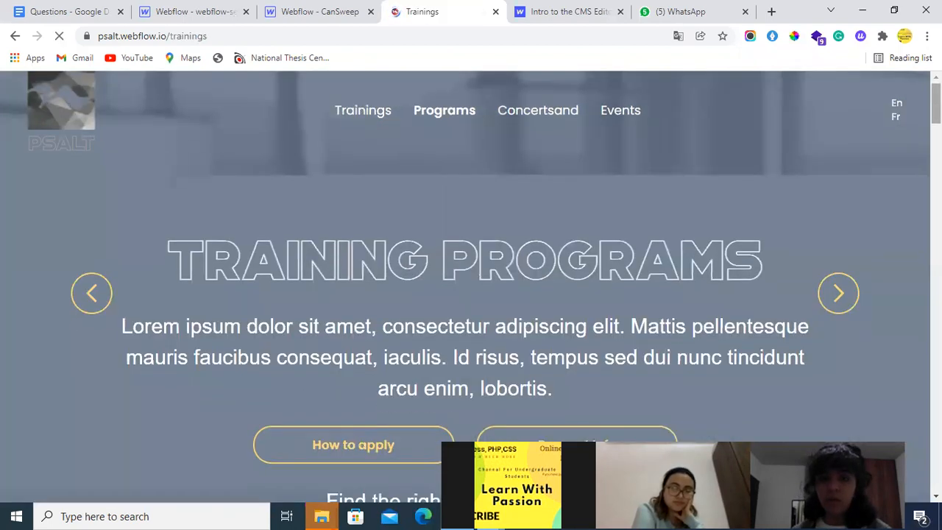
scroll(471, 287, down, 20)
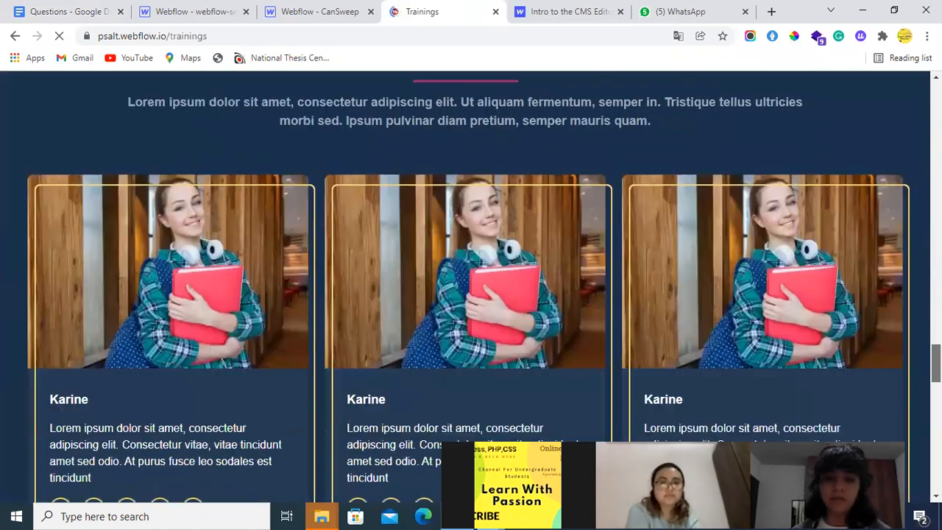
scroll(471, 287, down, 9)
scroll(471, 287, up, 6)
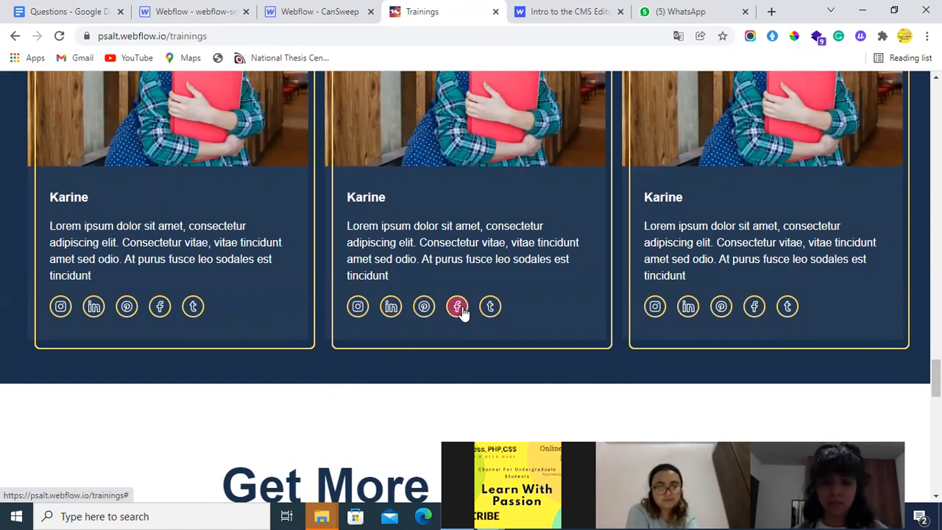
Step: Back in the webflow-session project, undo the earlier edits until the extra boxes and the empty div block are removed beside Box A
click(339, 11)
click(220, 13)
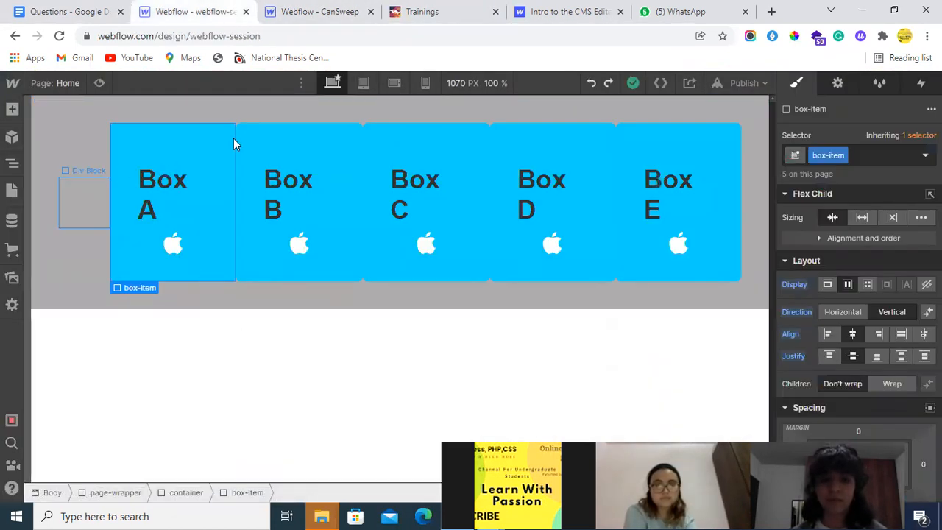
click(590, 84)
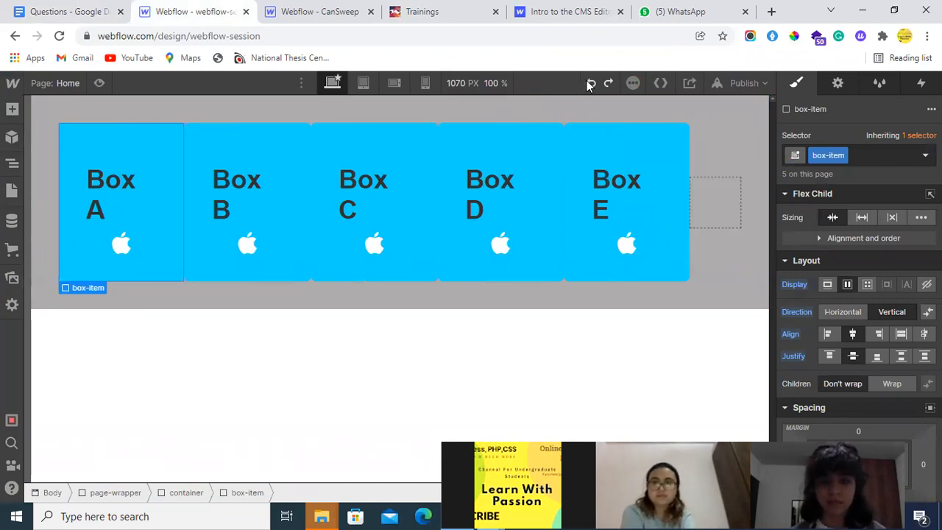
click(217, 133)
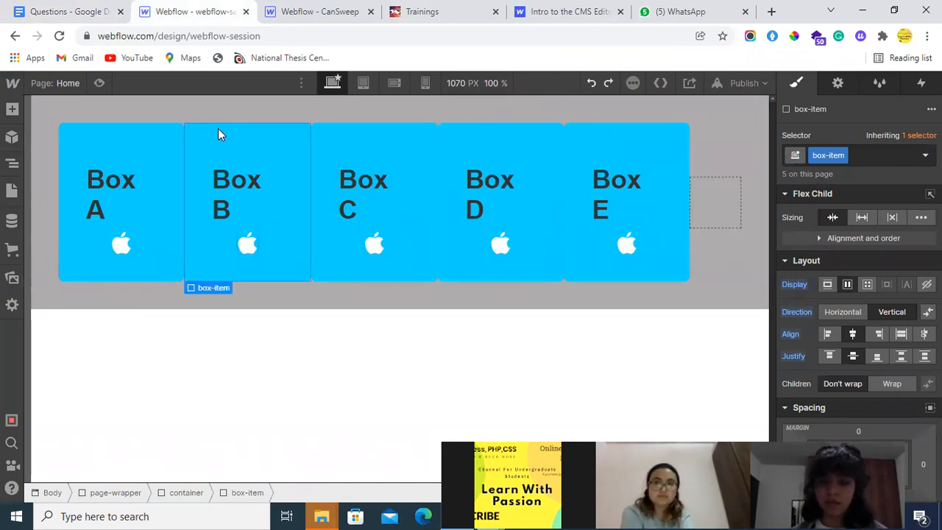
key(ctrl+z)
key(ctrl+z)
key(ctrl+z)
key(ctrl+z)
key(ctrl+z)
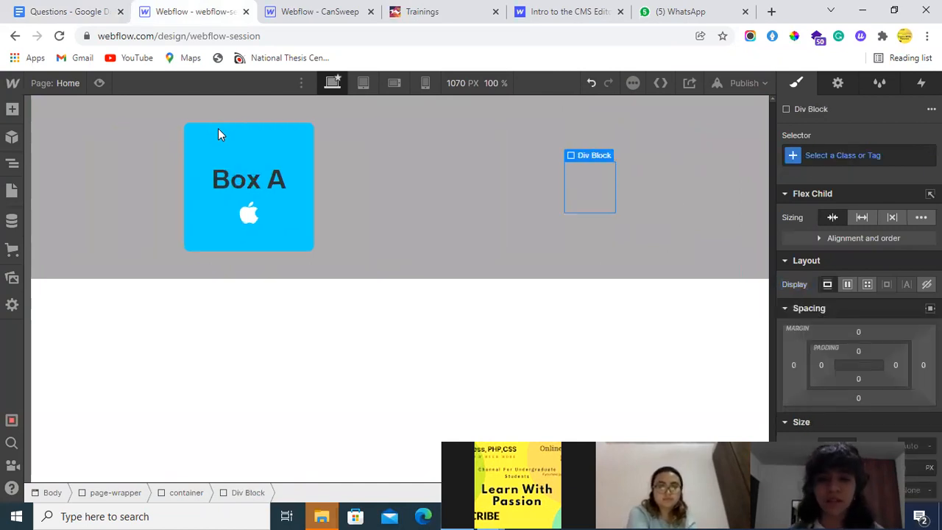
key(ctrl+z)
Step: Delete the Box A heading from the box item and select the box item
click(379, 175)
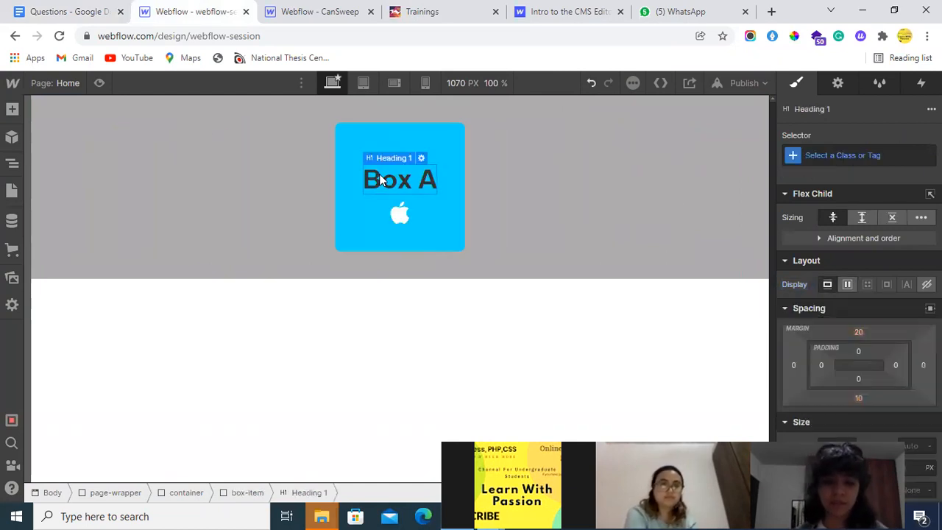
key(Delete)
click(377, 177)
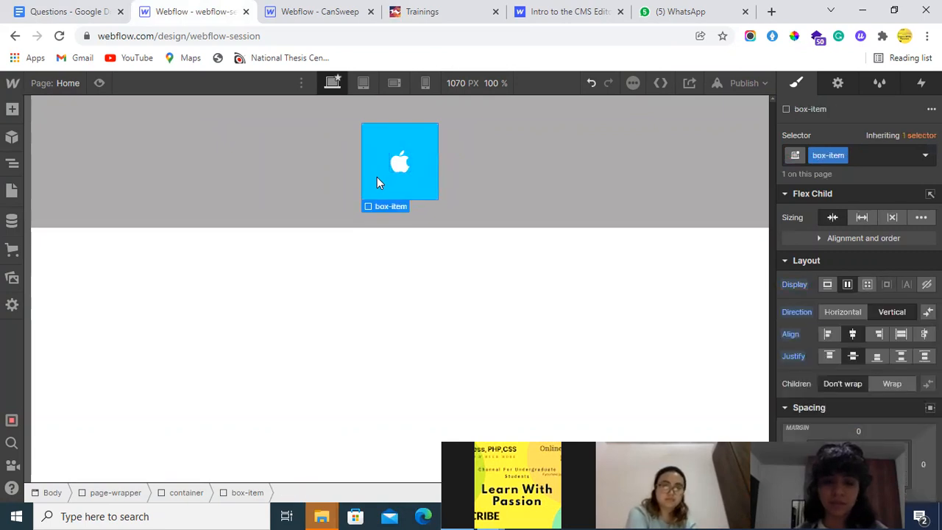
Step: Start replacing the apple image with an uploaded file and open the fb blue folder in Downloads
click(442, 143)
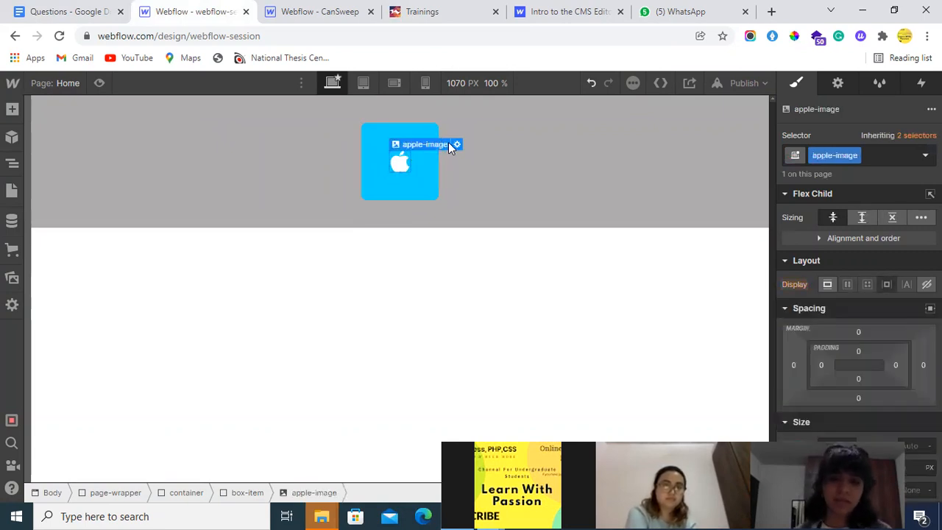
click(455, 145)
click(430, 221)
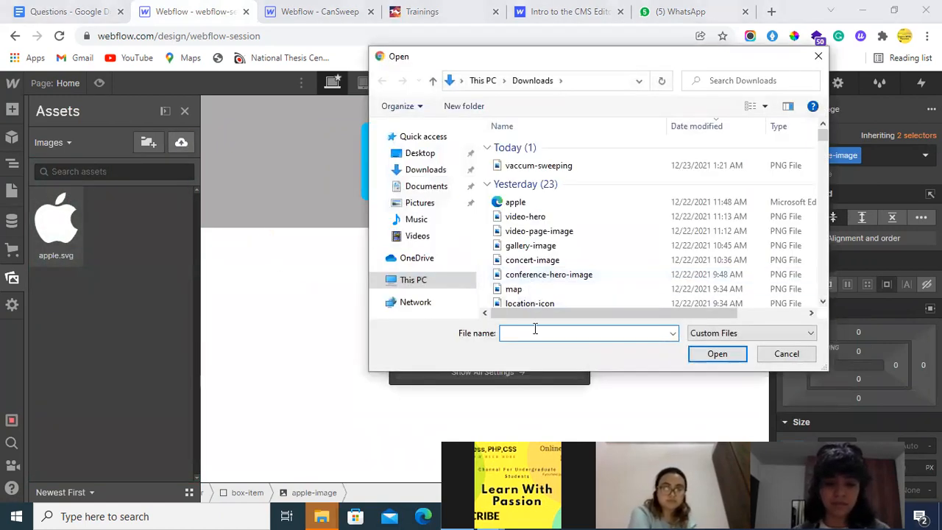
text(a)
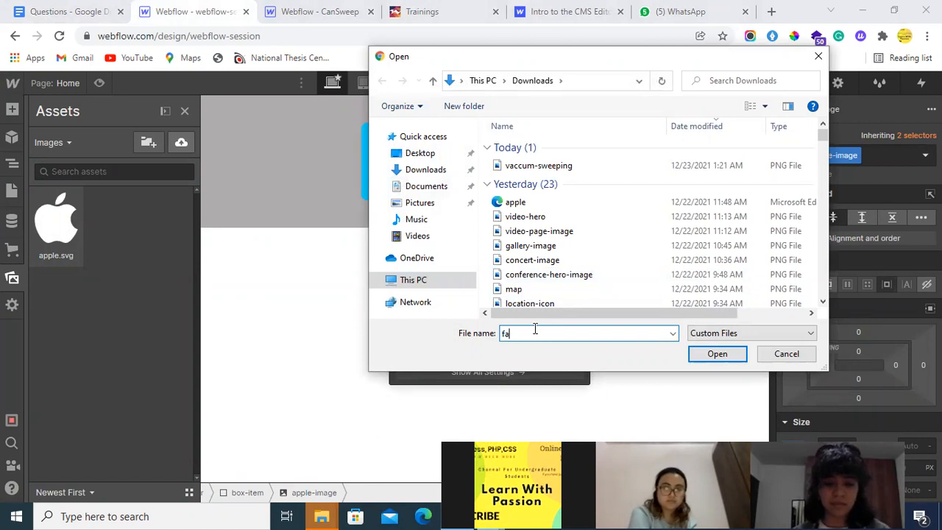
key(BackSpace)
text(b)
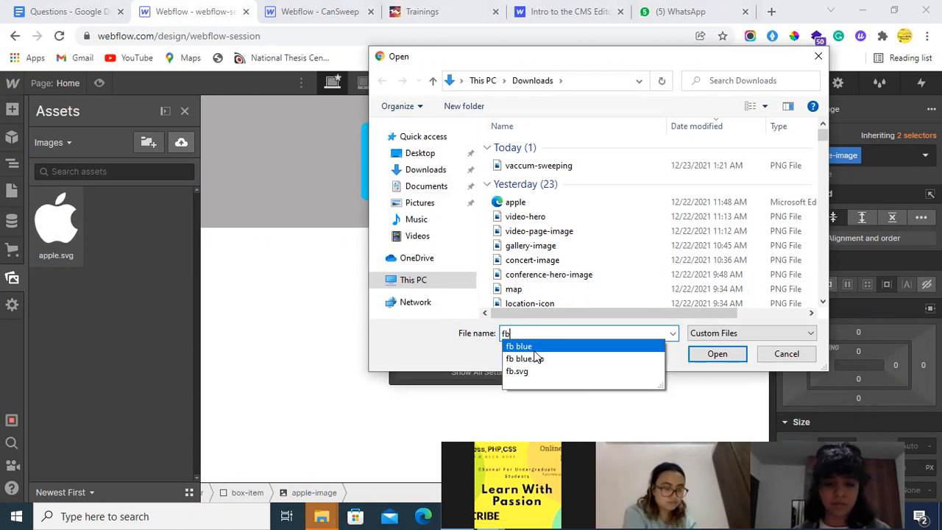
click(524, 346)
click(717, 354)
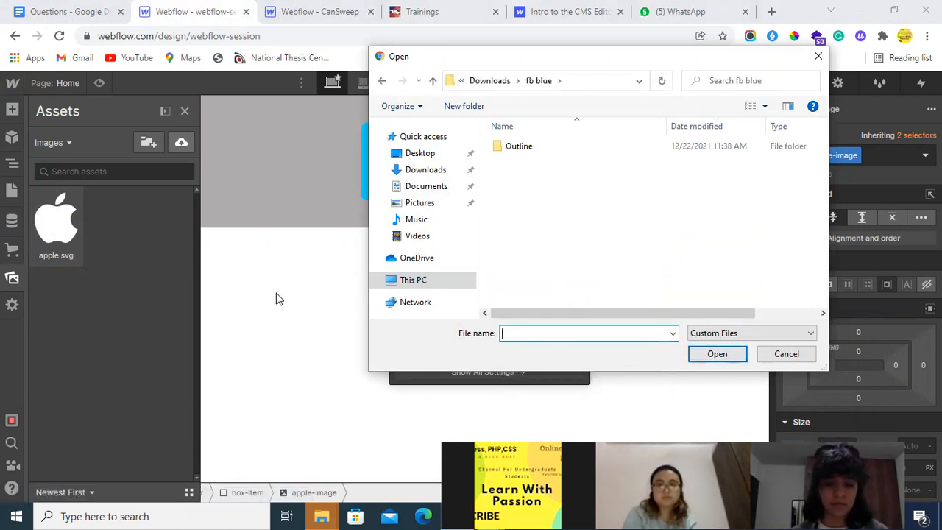
Step: Upload the Facebook file from the Outline > Brands folder and use Facebook.svg as the replacement image
double_click(588, 148)
double_click(587, 147)
click(585, 146)
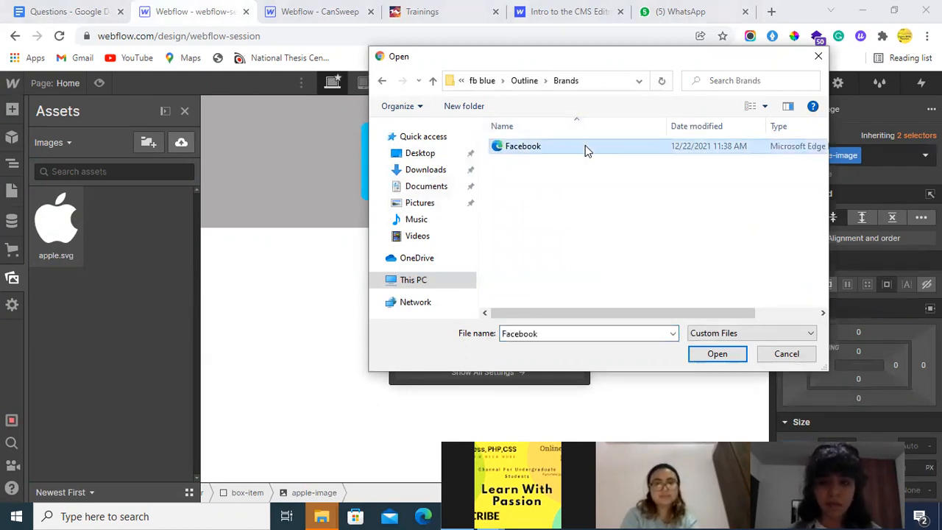
click(715, 355)
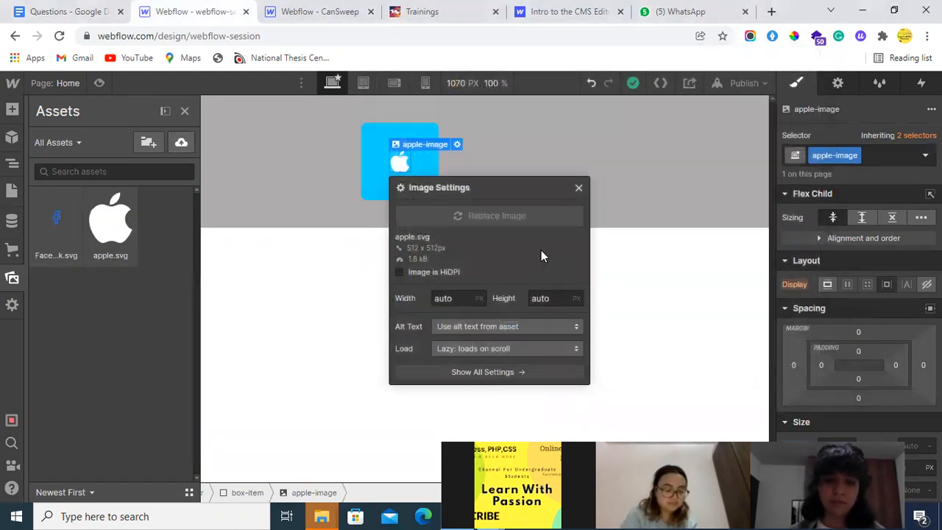
click(579, 188)
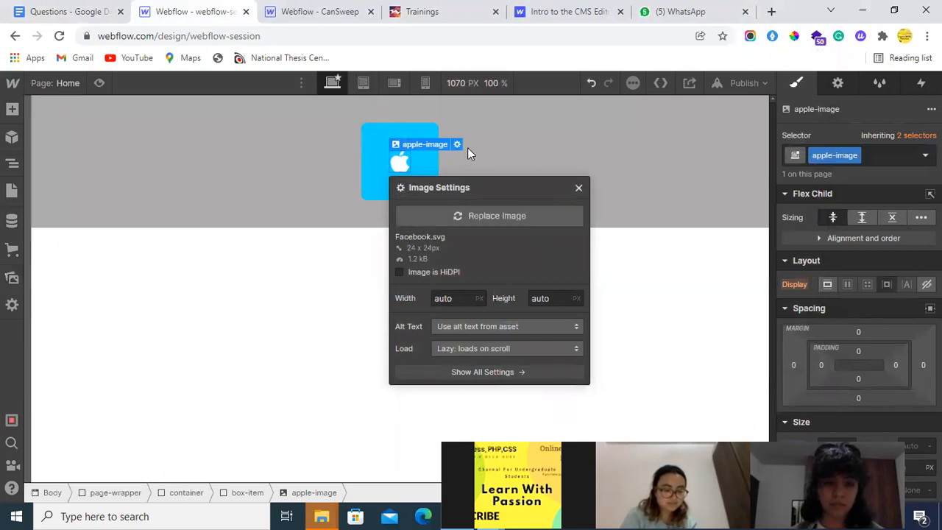
Step: Select the box item around the Facebook icon and convert it to a link block
click(429, 136)
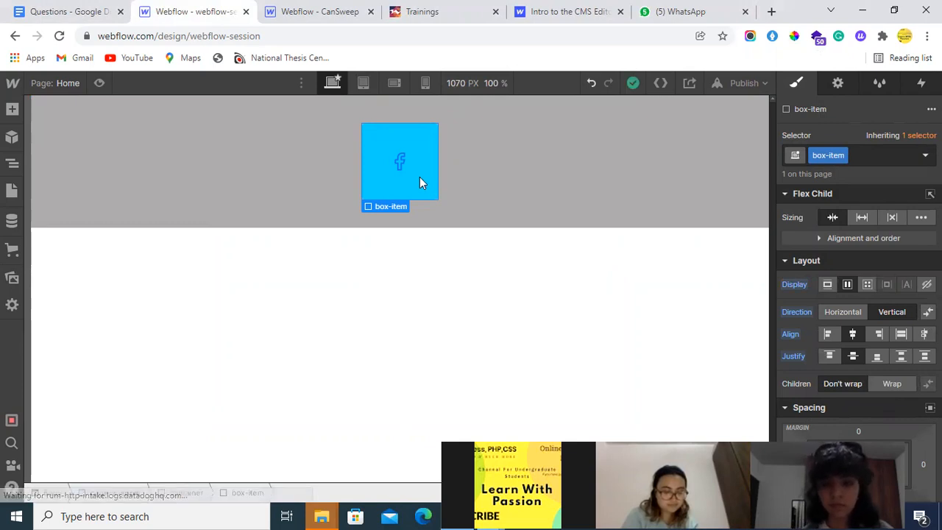
click(4, 166)
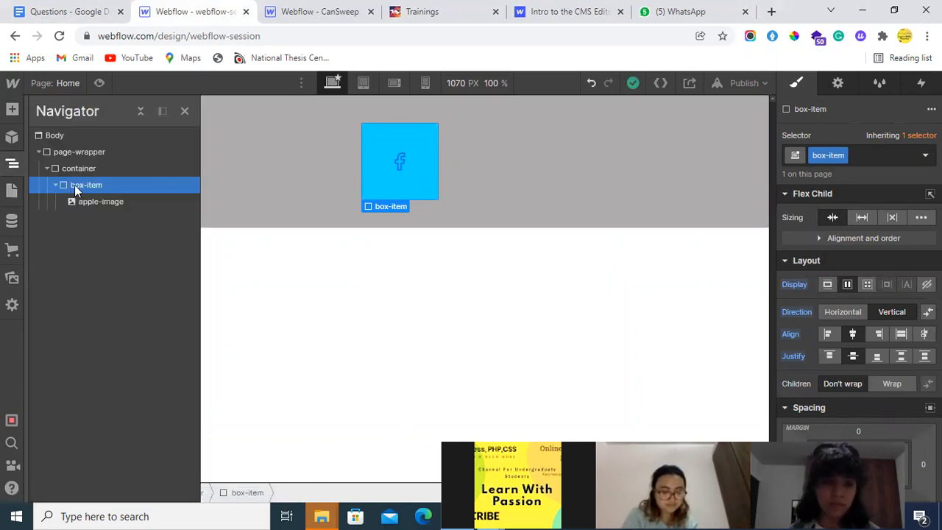
right_click(382, 204)
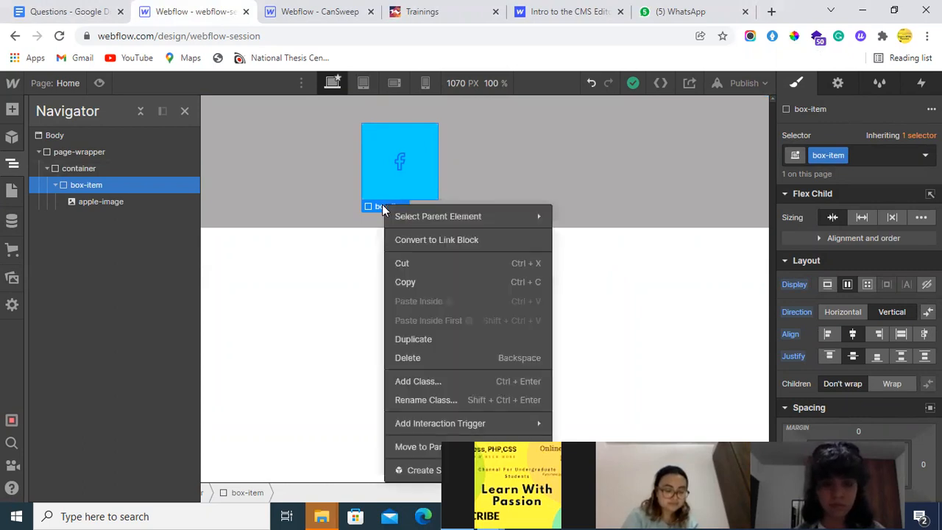
click(412, 239)
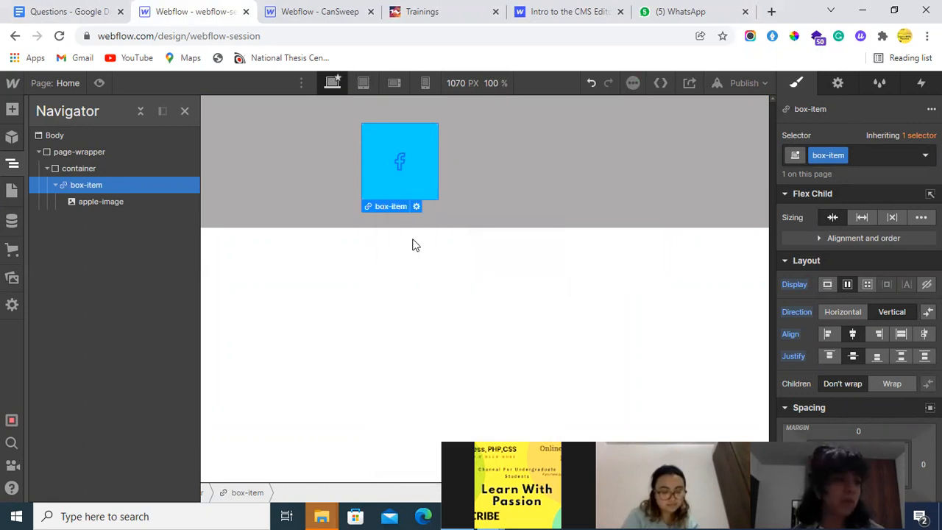
Step: Try the open-in-new-tab option in the box item's link settings, turn it back off, and preview the page
click(836, 89)
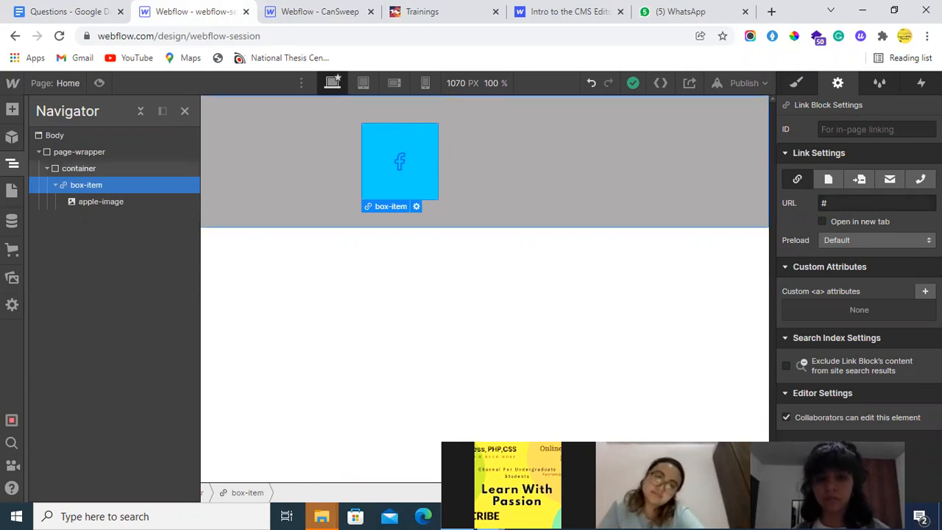
click(822, 222)
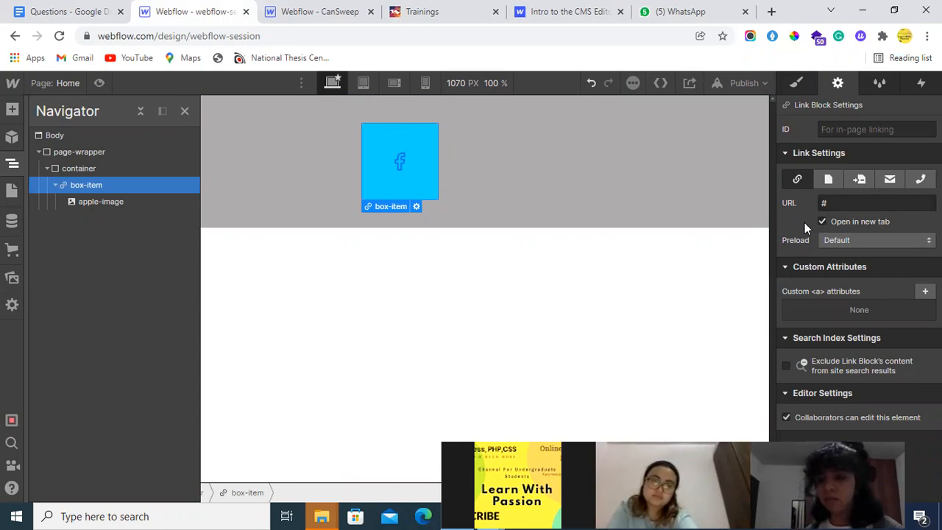
click(823, 221)
click(838, 208)
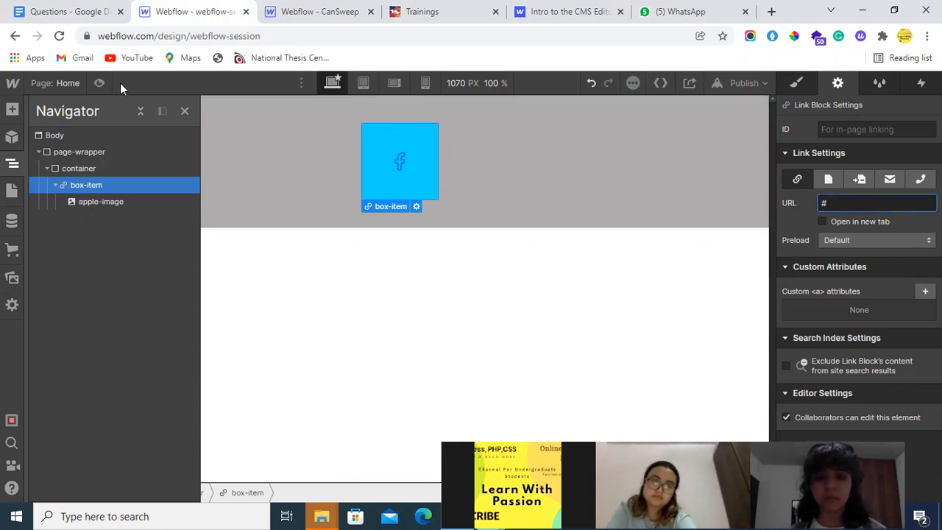
click(100, 83)
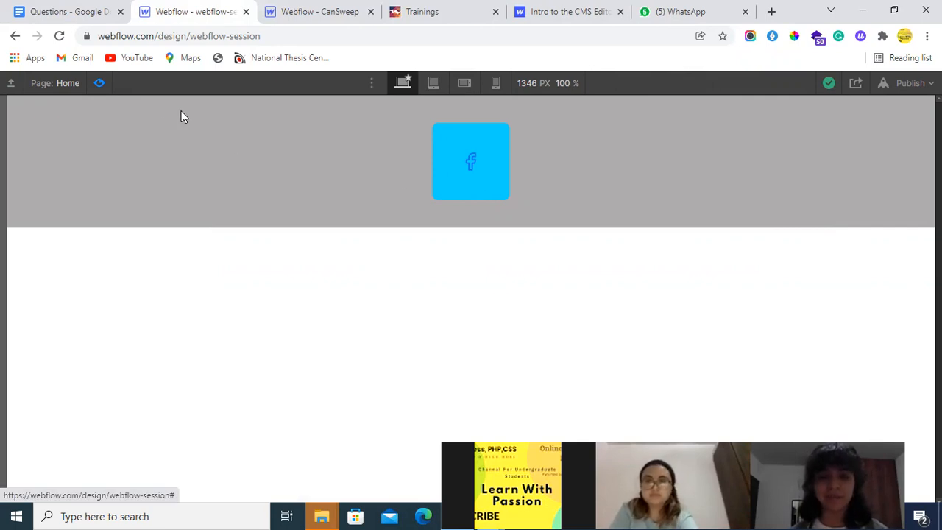
click(100, 81)
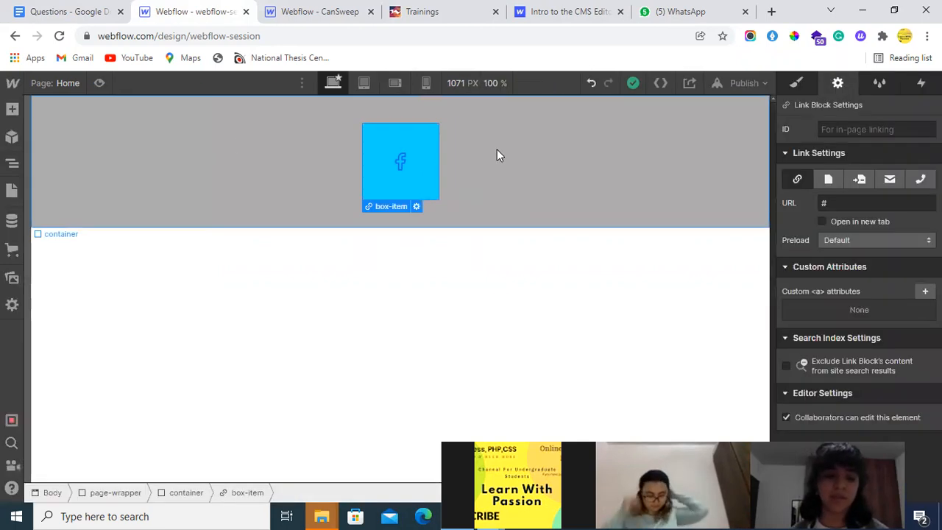
Step: Read the image-link and animation questions in the Questions document, and look through the published Trainings page
click(27, 6)
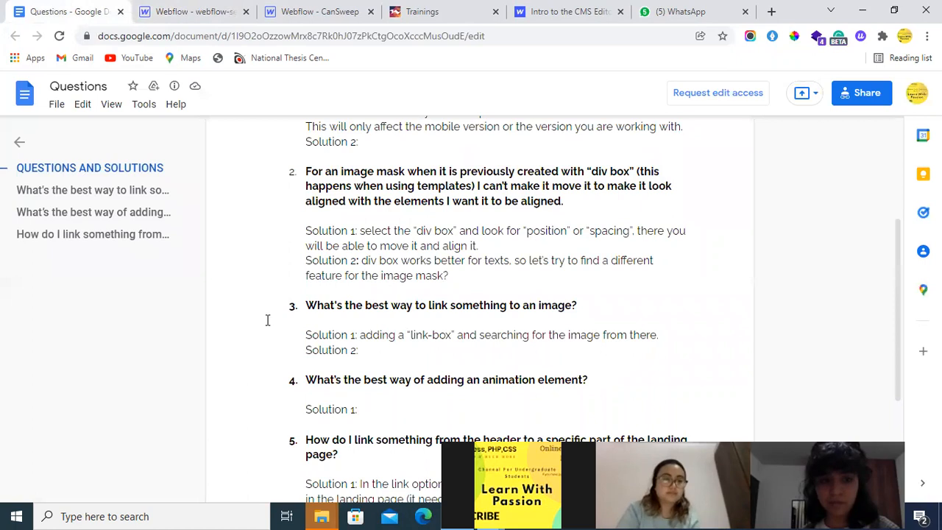
scroll(269, 320, down, 3)
scroll(269, 319, up, 2)
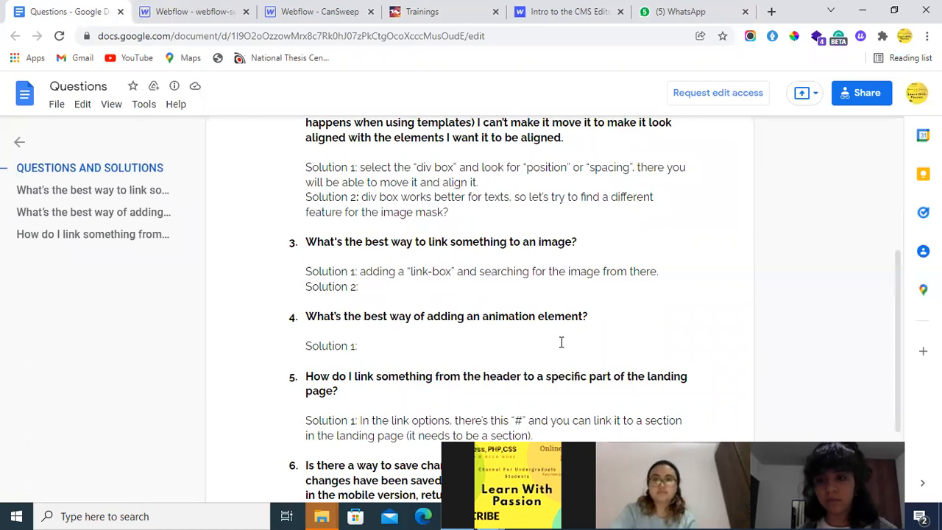
click(423, 11)
scroll(401, 349, up, 10)
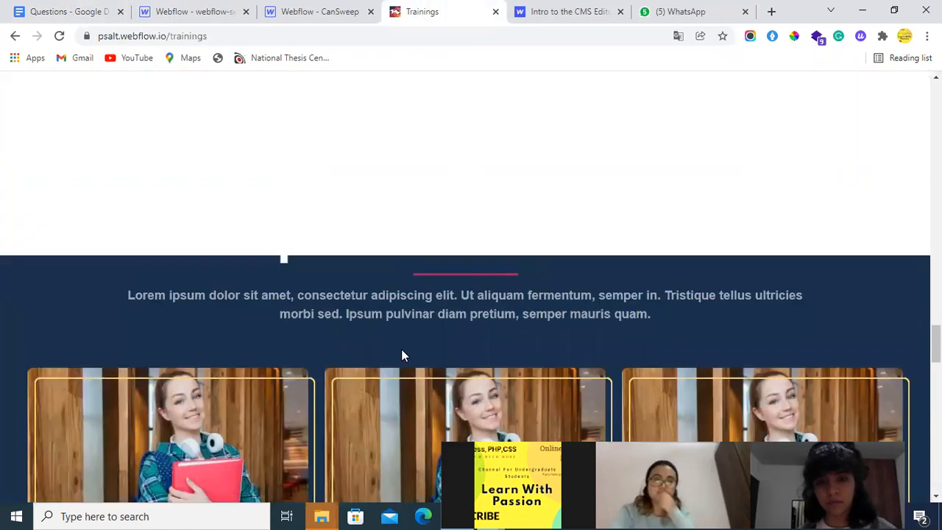
scroll(401, 360, up, 10)
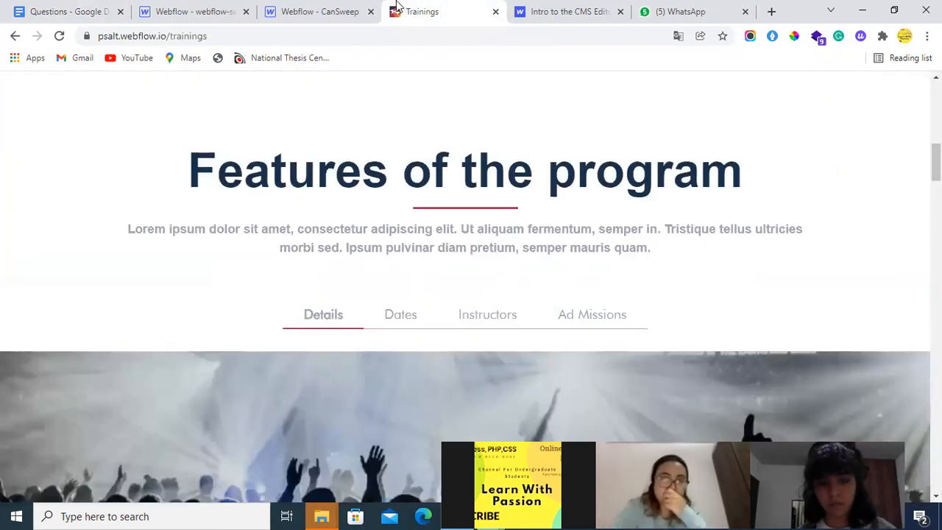
Step: Open the published CanSweep site from its Webflow project and examine its hover and scroll animations down the page
click(318, 12)
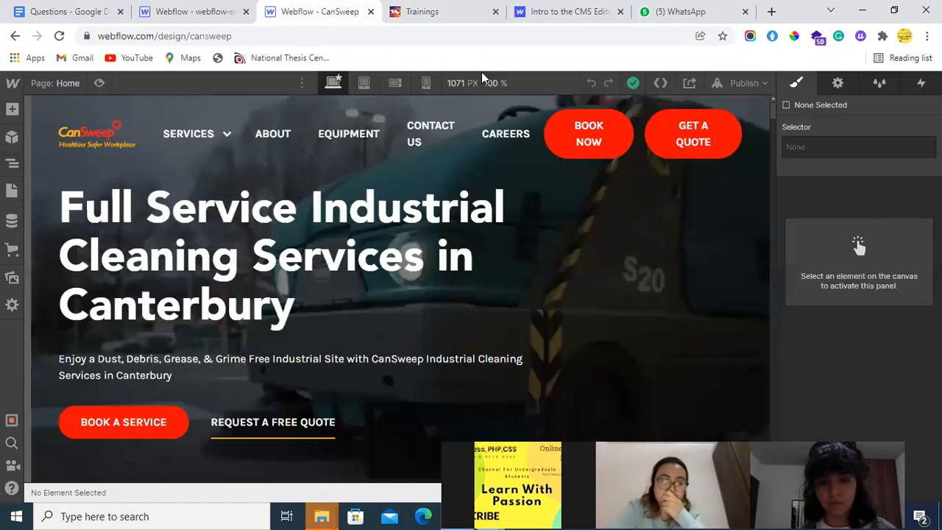
click(736, 82)
click(704, 138)
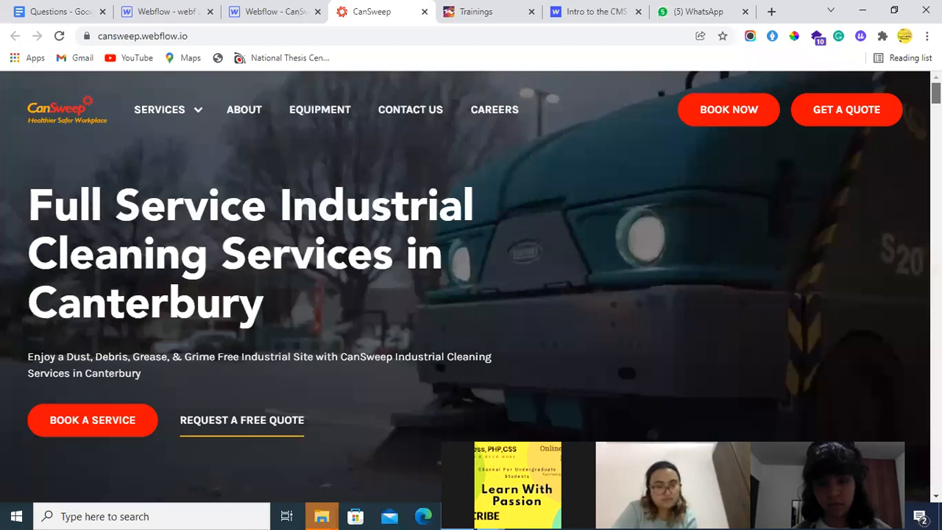
scroll(471, 287, down, 8)
drag(936, 128, 935, 125)
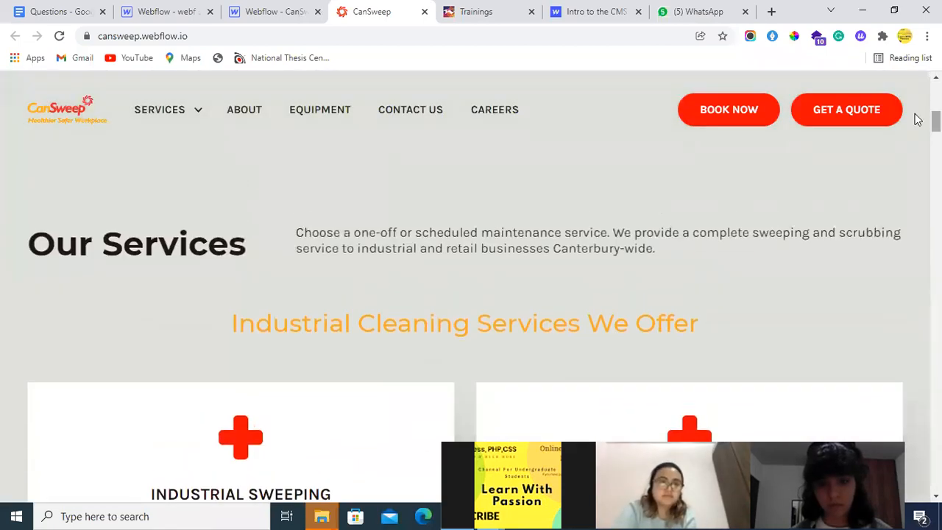
scroll(709, 358, down, 1)
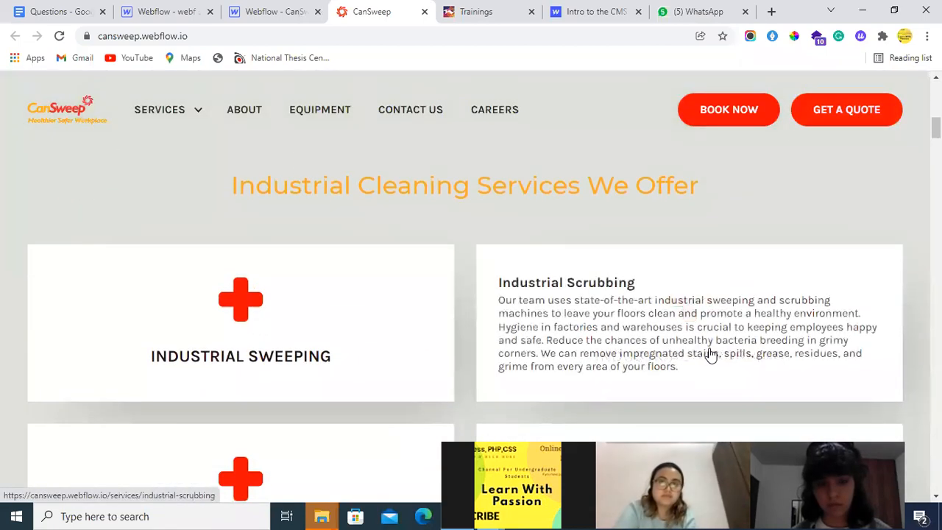
scroll(711, 356, down, 5)
scroll(711, 356, down, 5)
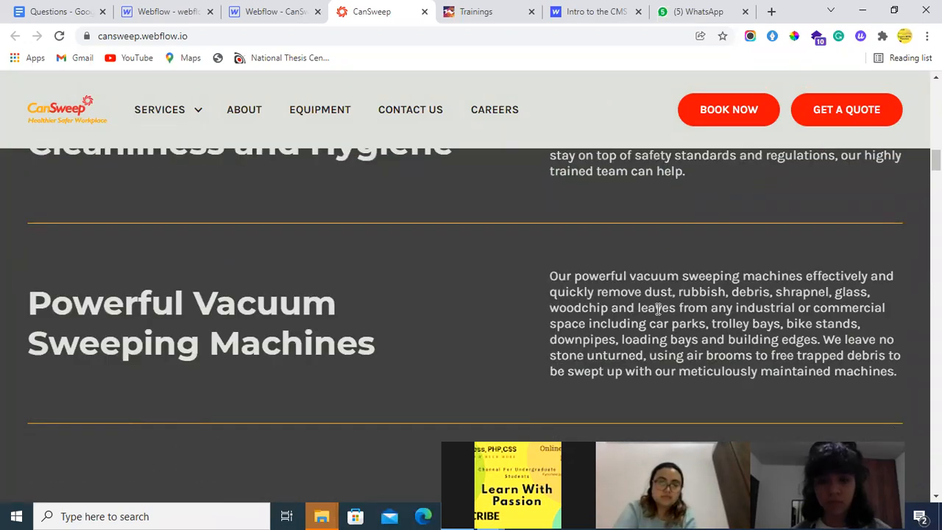
scroll(658, 309, down, 3)
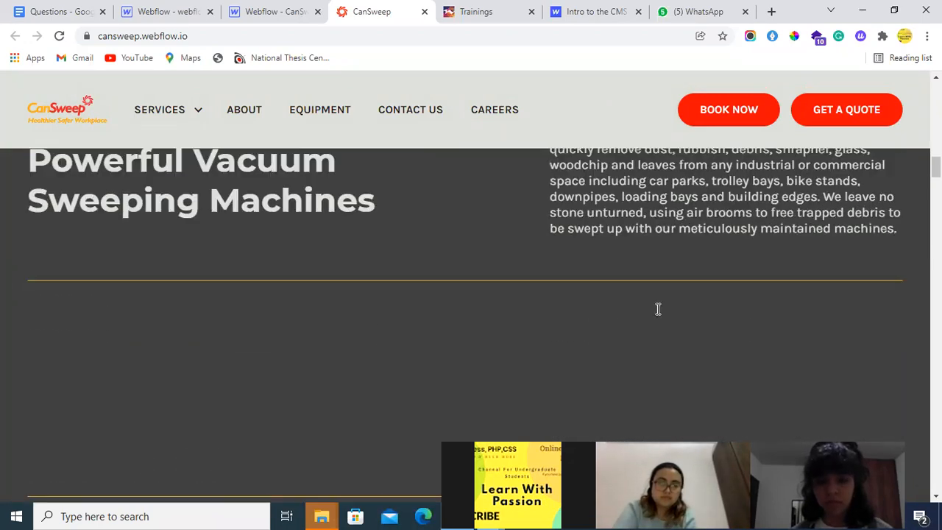
scroll(657, 309, down, 3)
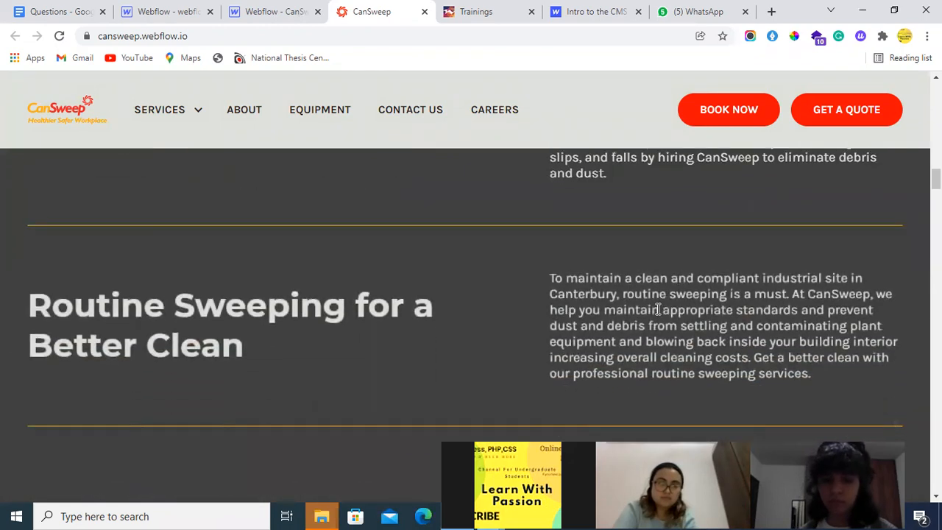
scroll(658, 315, down, 3)
scroll(658, 309, down, 3)
scroll(658, 310, down, 2)
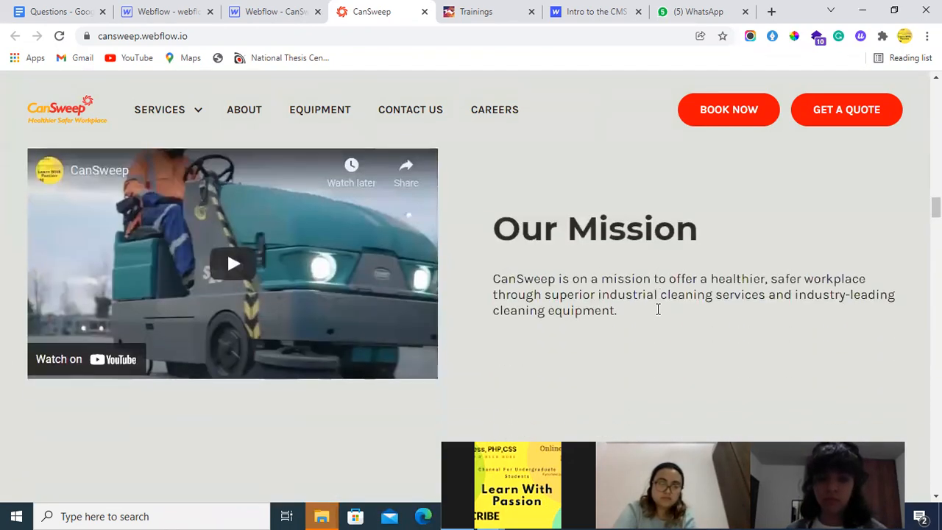
scroll(658, 309, down, 2)
scroll(657, 315, down, 3)
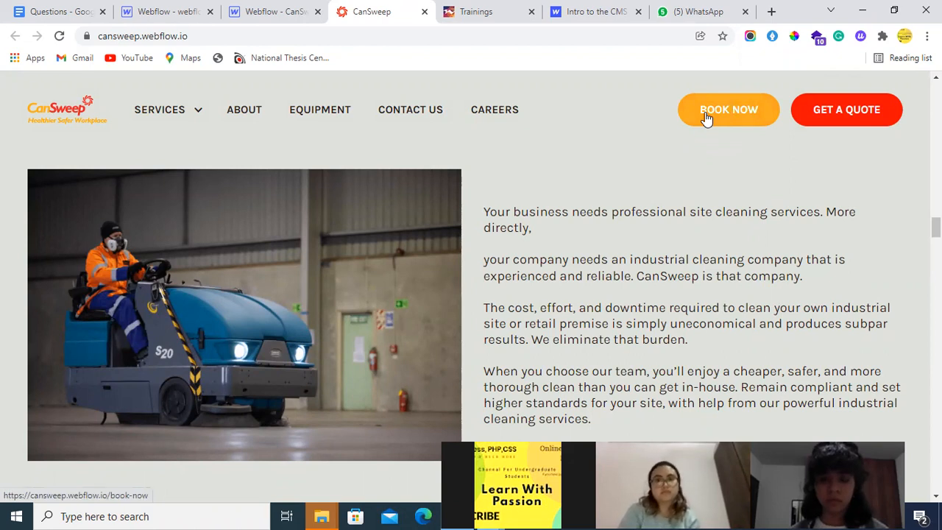
scroll(666, 238, up, 5)
scroll(666, 240, down, 9)
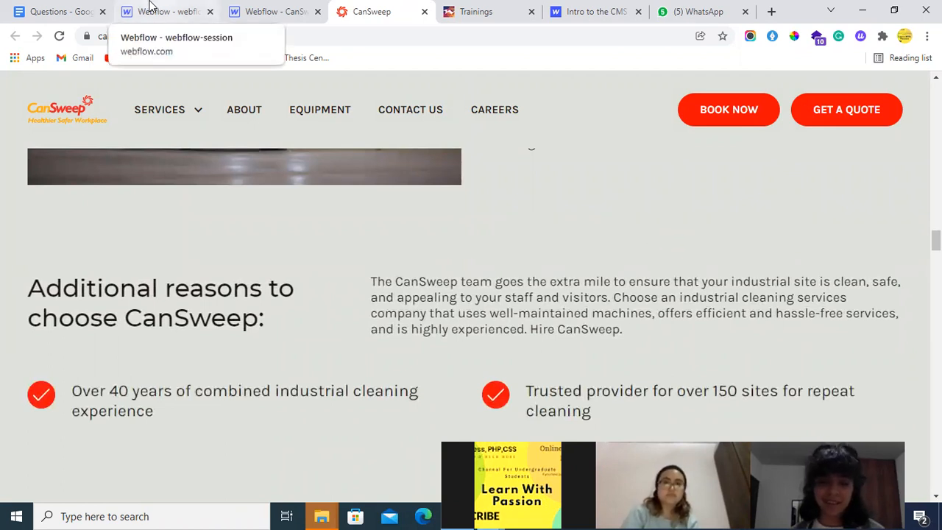
Step: Back in the webflow-session project, set the box item's Hover state background color to green #40fd07
click(151, 9)
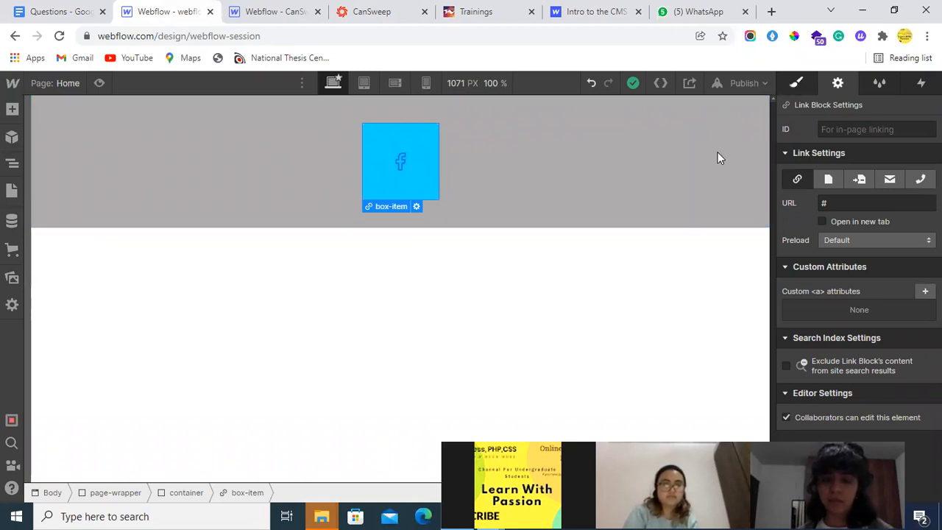
key(s)
click(12, 163)
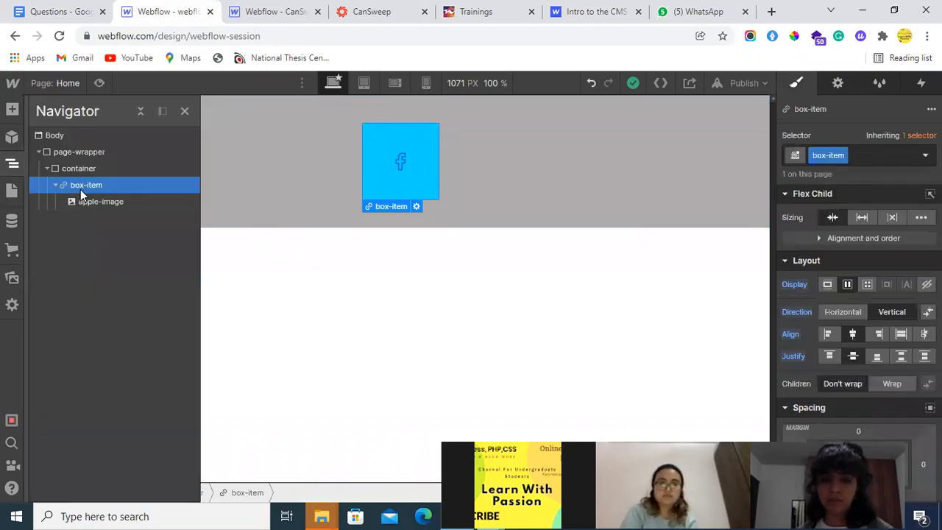
click(11, 162)
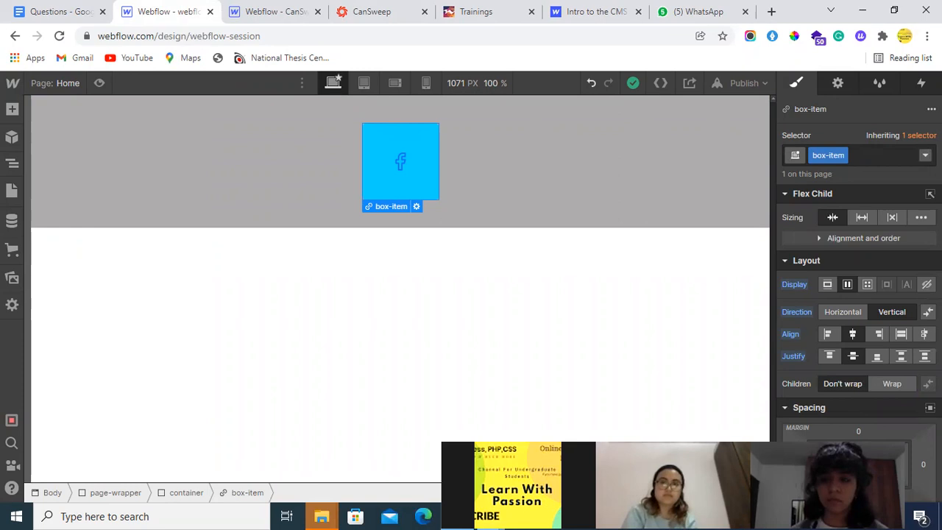
click(925, 154)
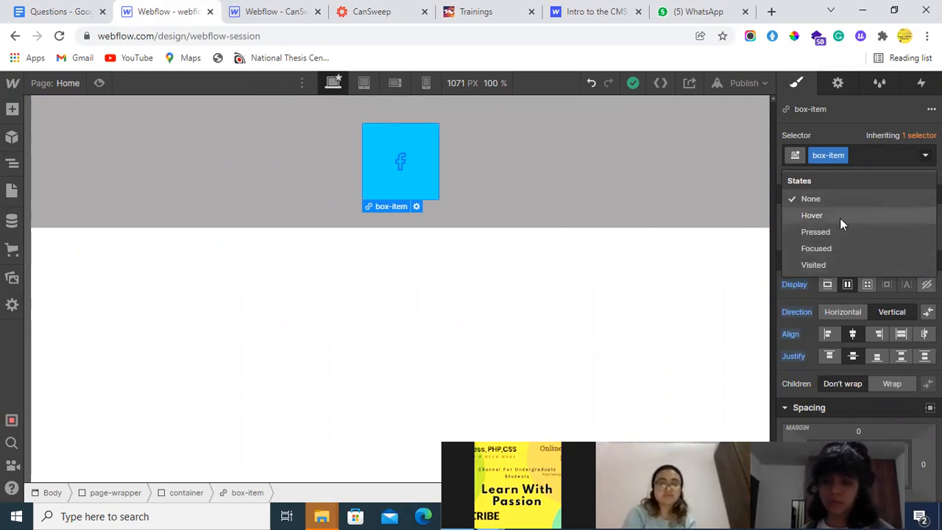
scroll(860, 280, down, 10)
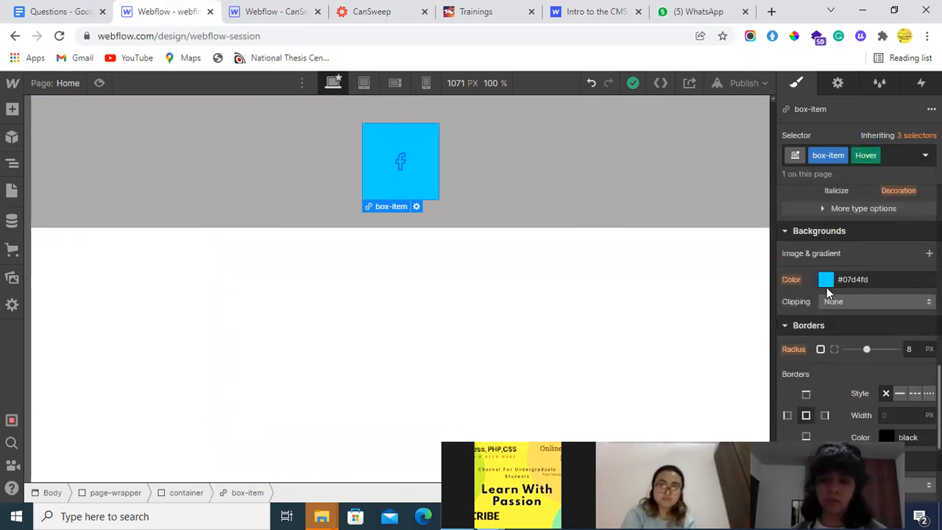
click(825, 283)
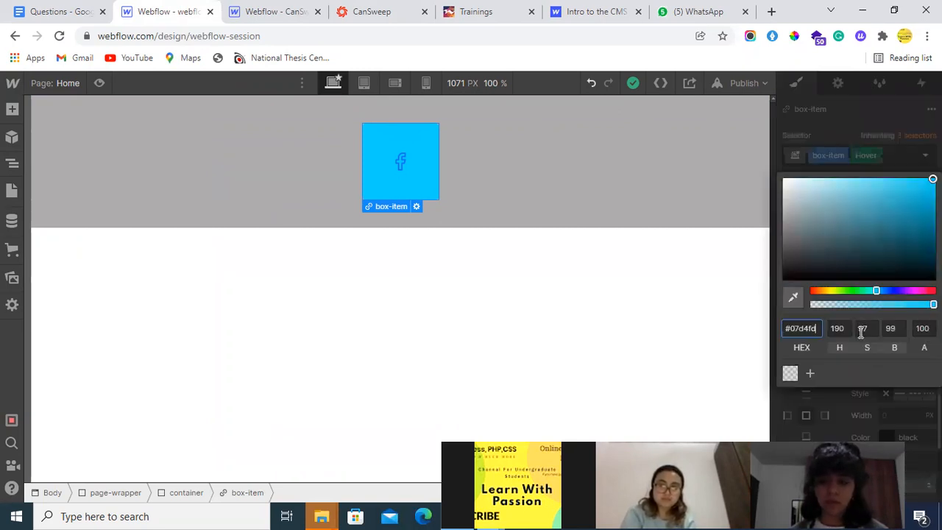
click(846, 290)
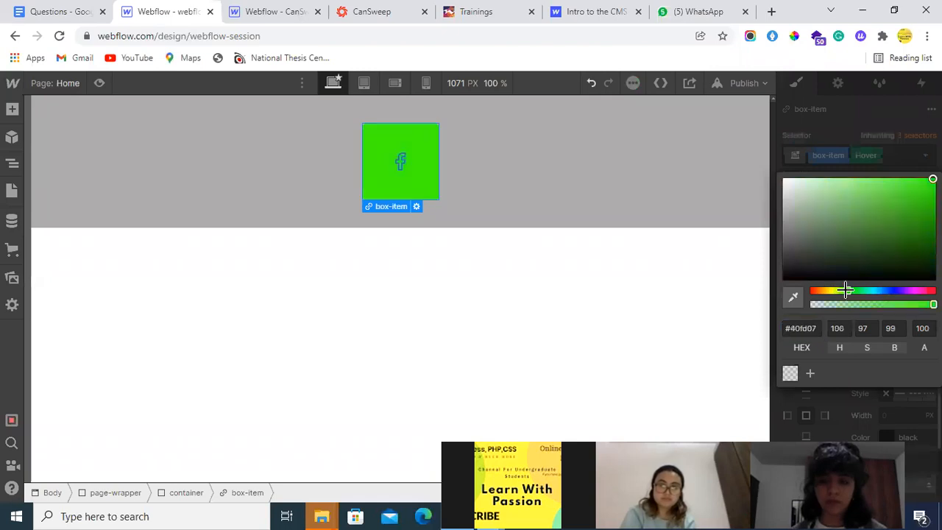
click(865, 414)
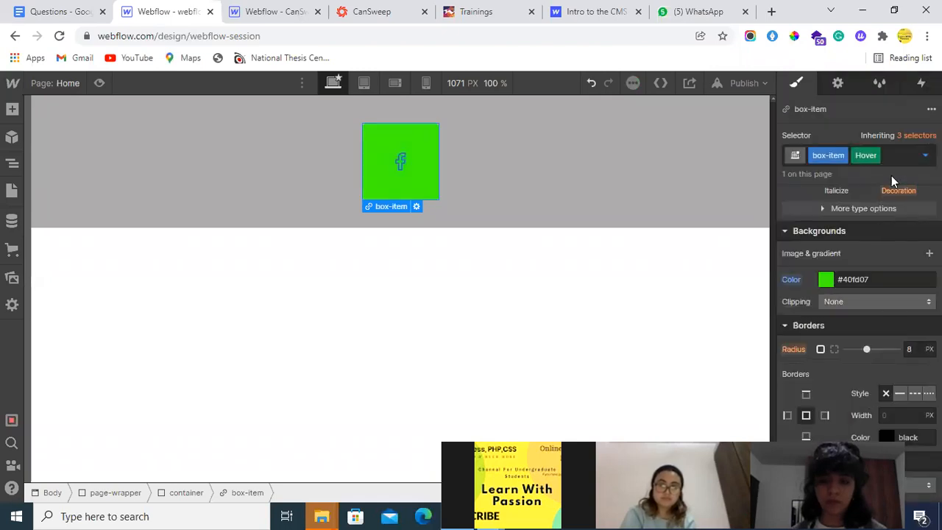
Step: Return the box item's state to None and preview its hover effect on the page
click(925, 155)
click(850, 200)
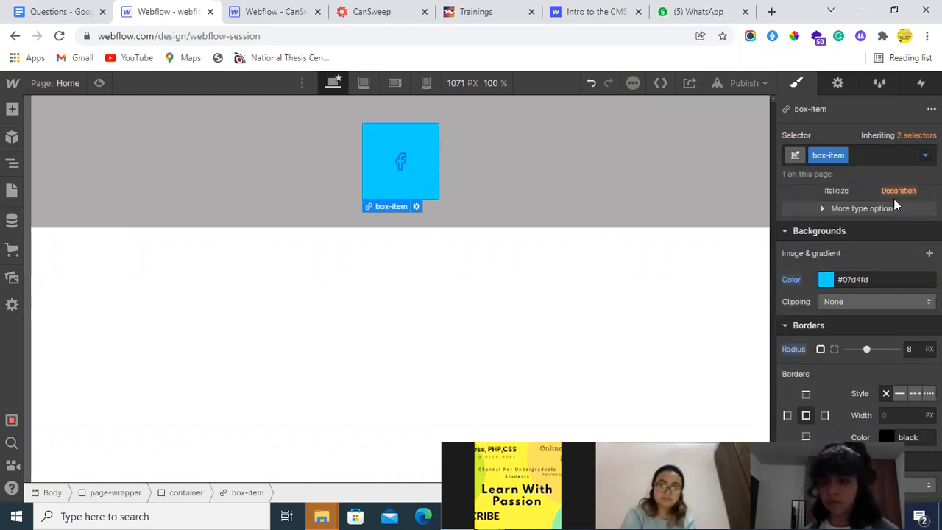
click(100, 83)
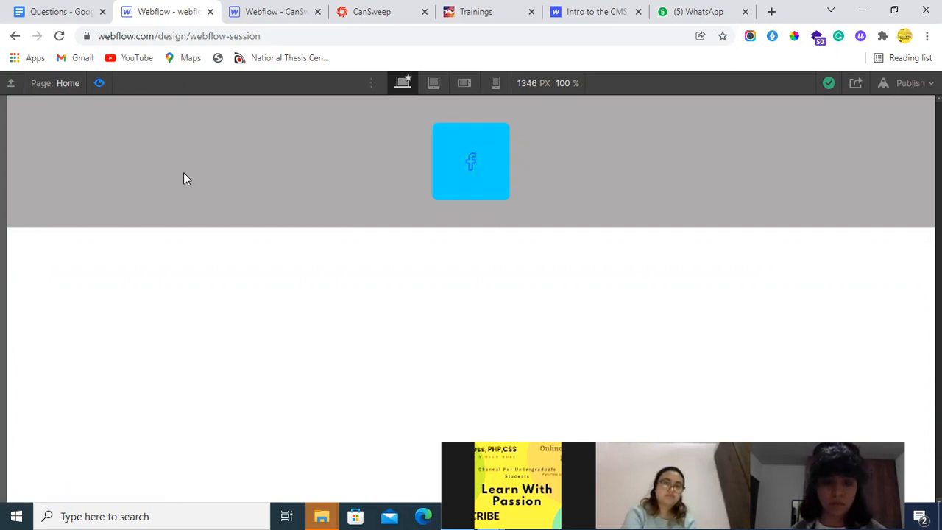
key(ctrl+shift+p)
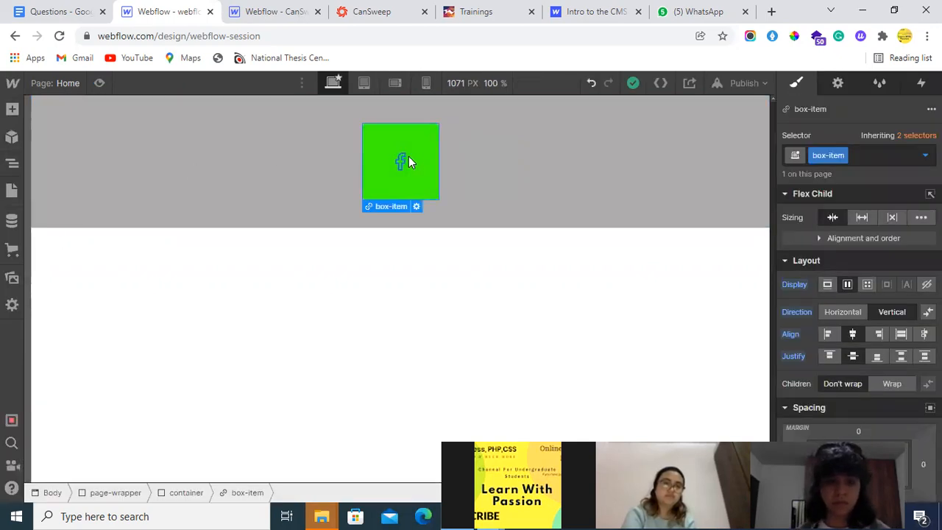
click(12, 277)
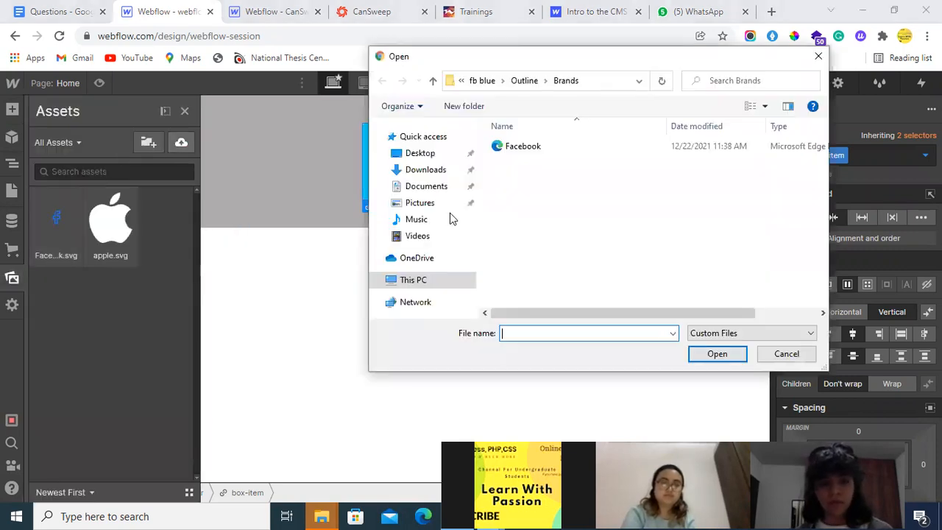
click(431, 177)
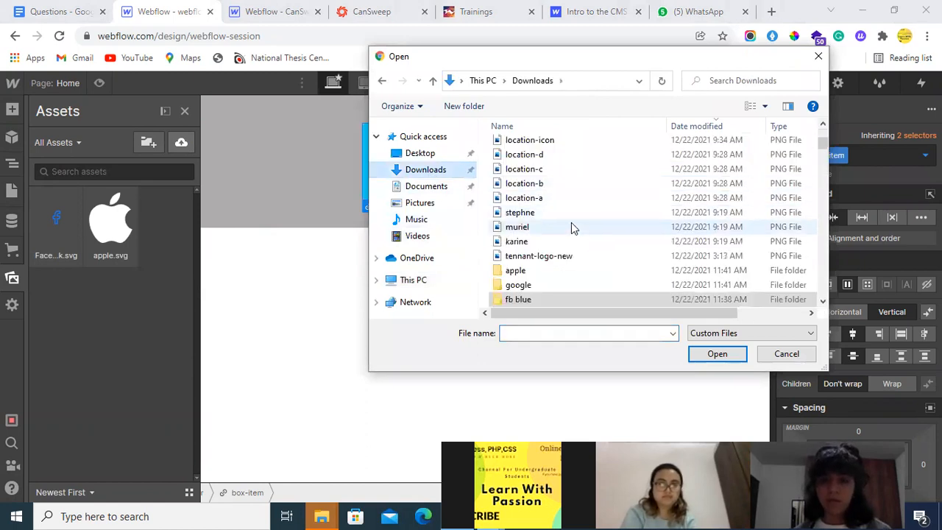
scroll(545, 287, down, 1)
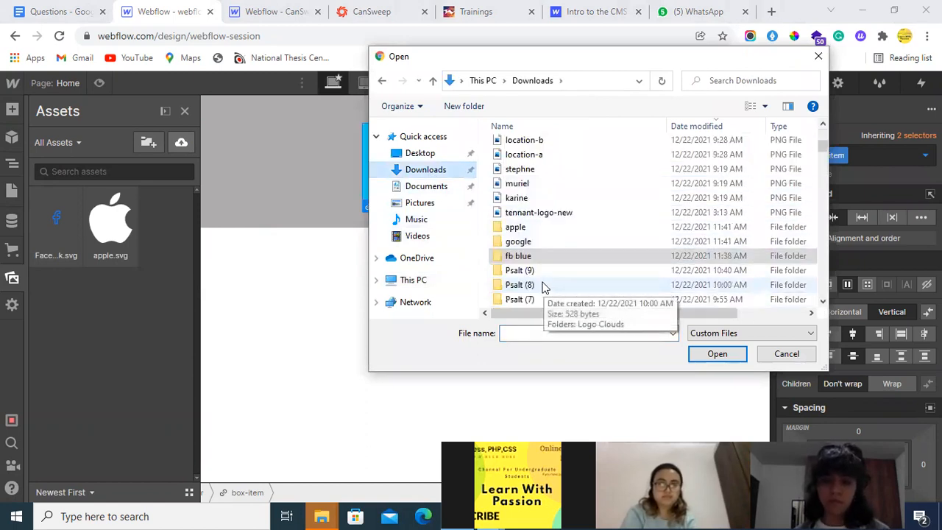
scroll(545, 272, down, 2)
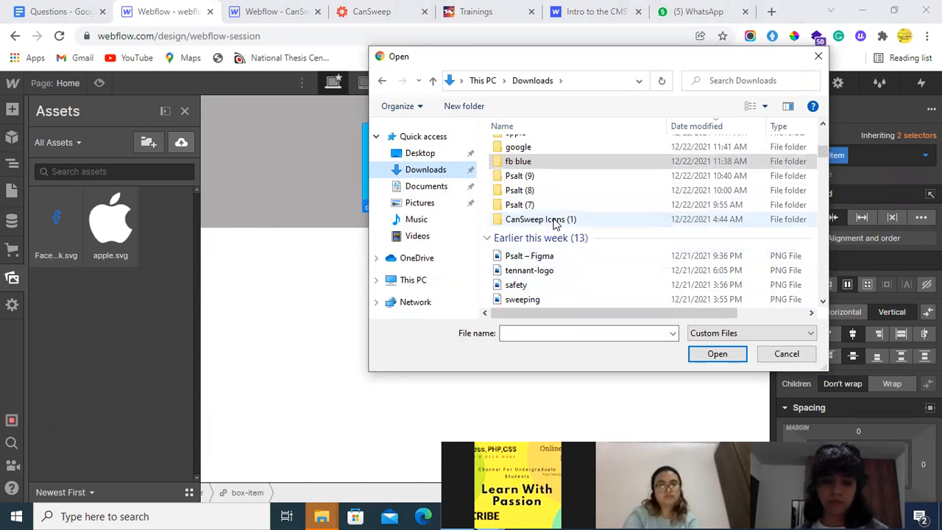
double_click(549, 175)
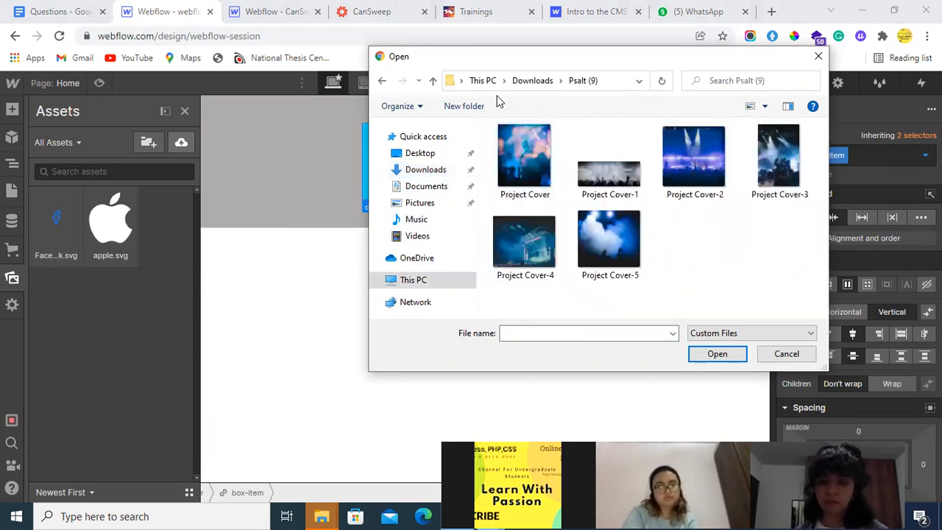
click(526, 81)
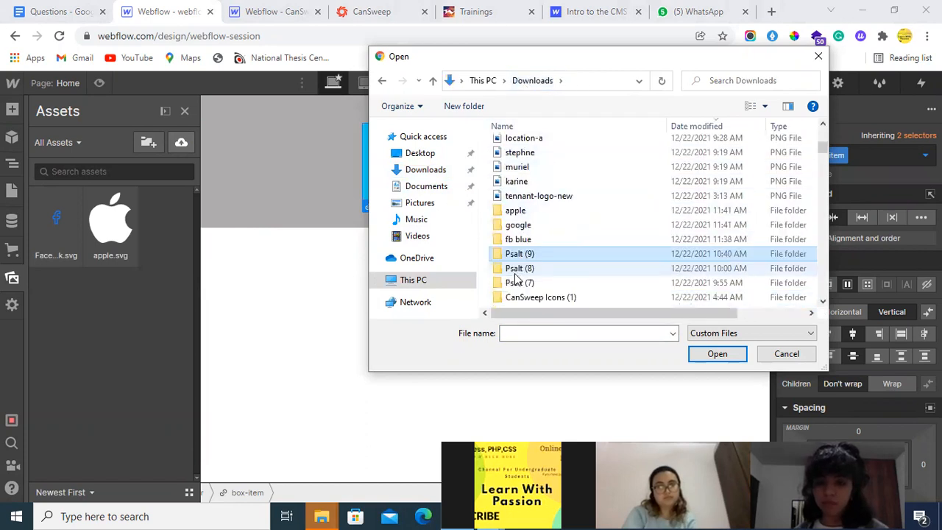
double_click(519, 268)
double_click(531, 149)
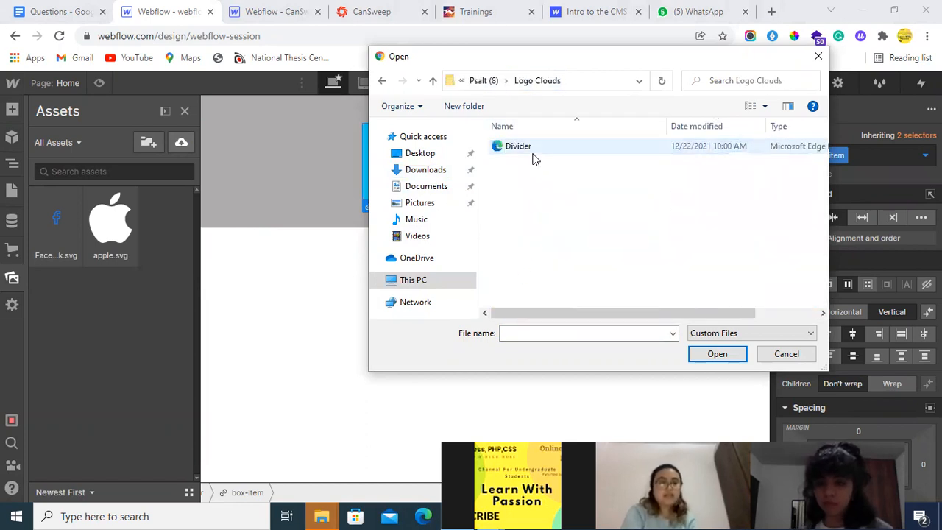
click(773, 356)
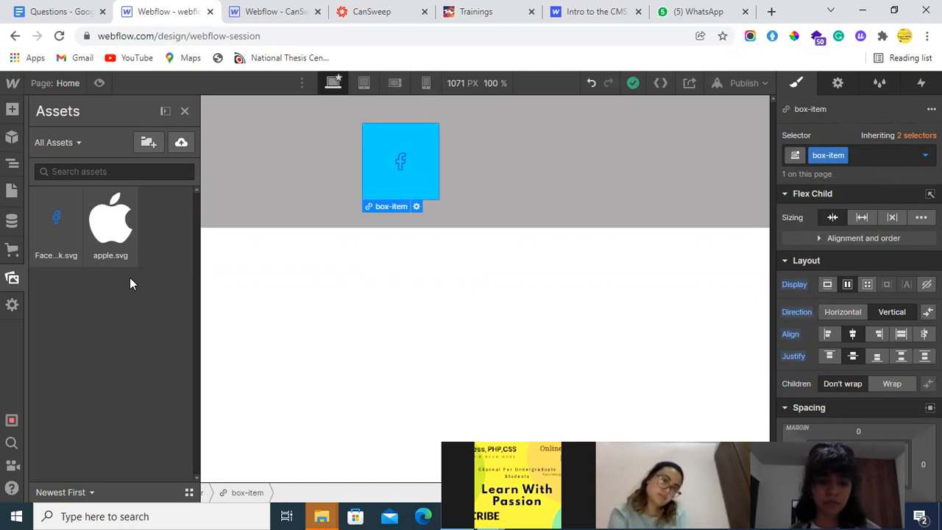
Step: Examine the style settings of the box item's Hover state, including its background, and return the state to None
click(923, 155)
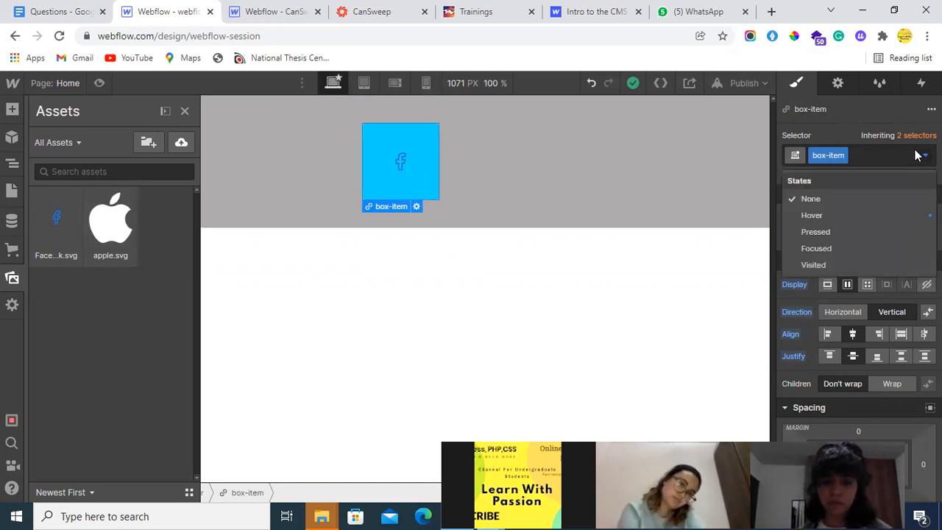
click(851, 213)
scroll(868, 282, down, 4)
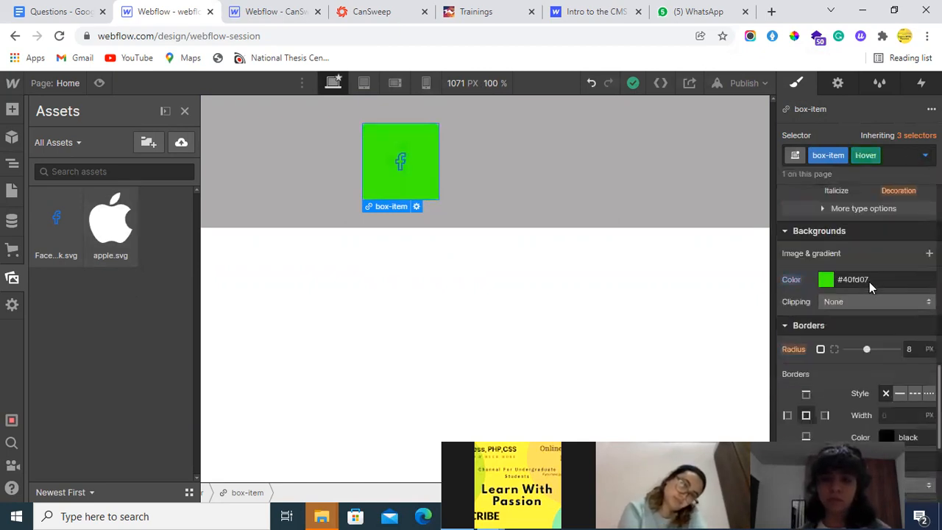
scroll(853, 283, down, 1)
scroll(843, 284, up, 2)
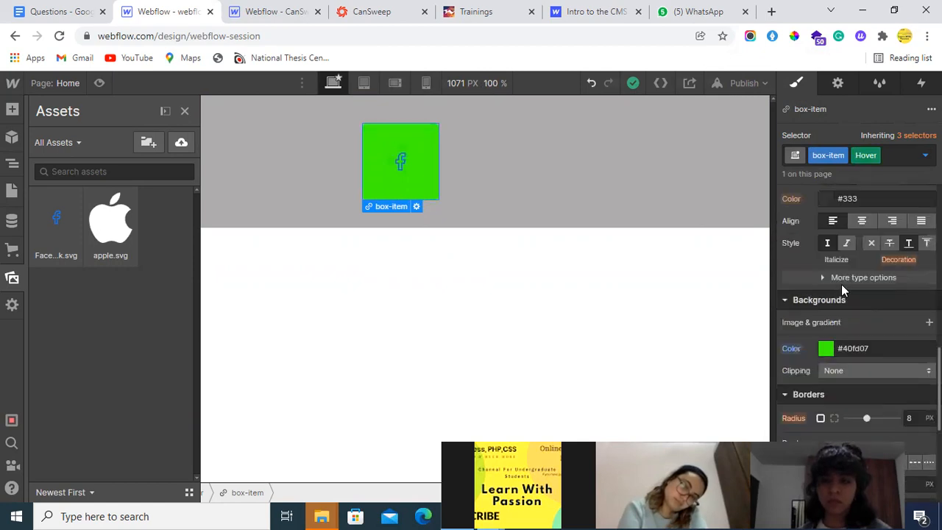
scroll(841, 284, up, 3)
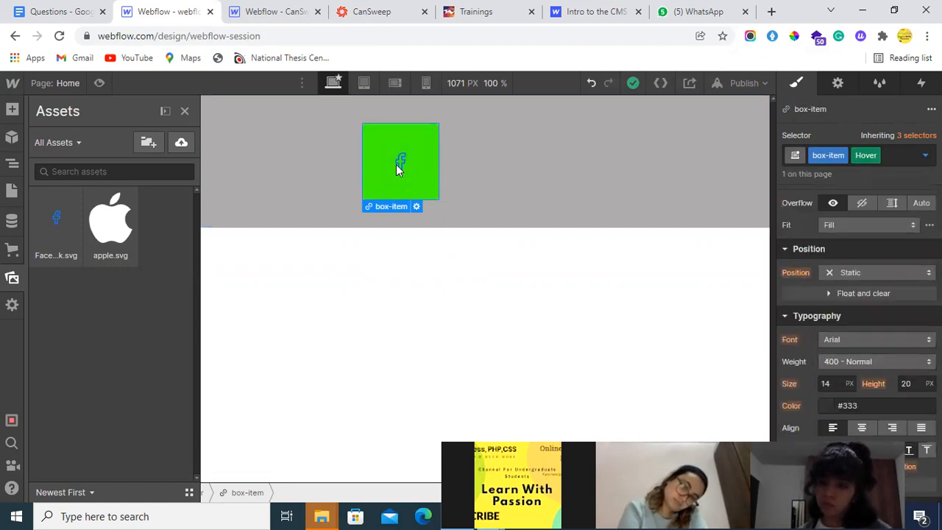
click(924, 156)
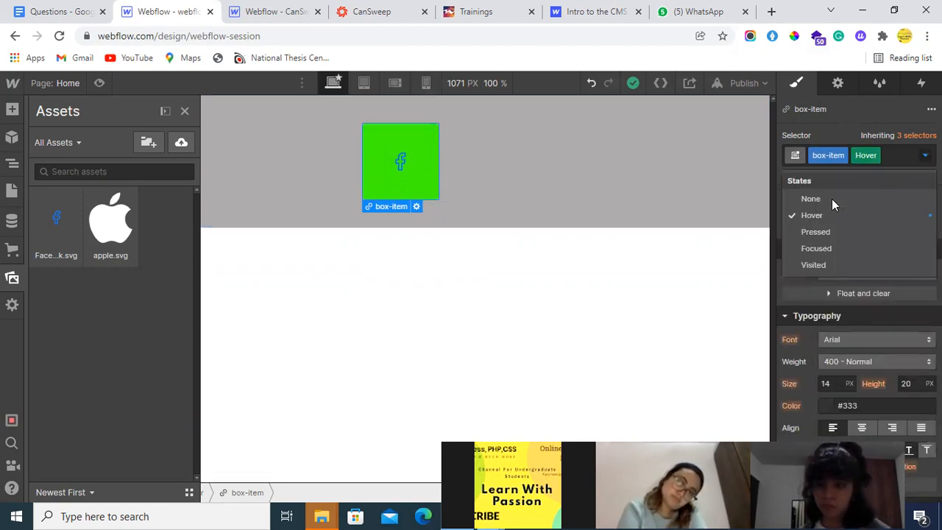
click(833, 200)
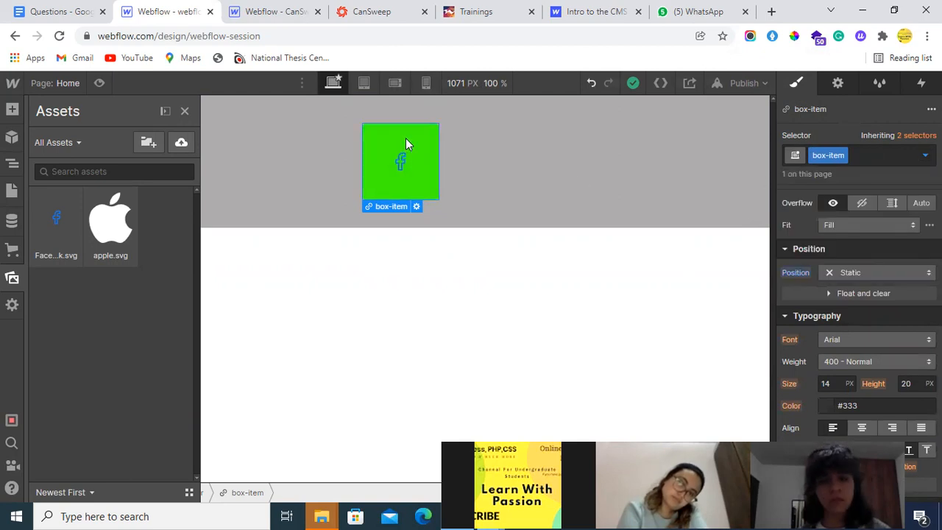
click(404, 137)
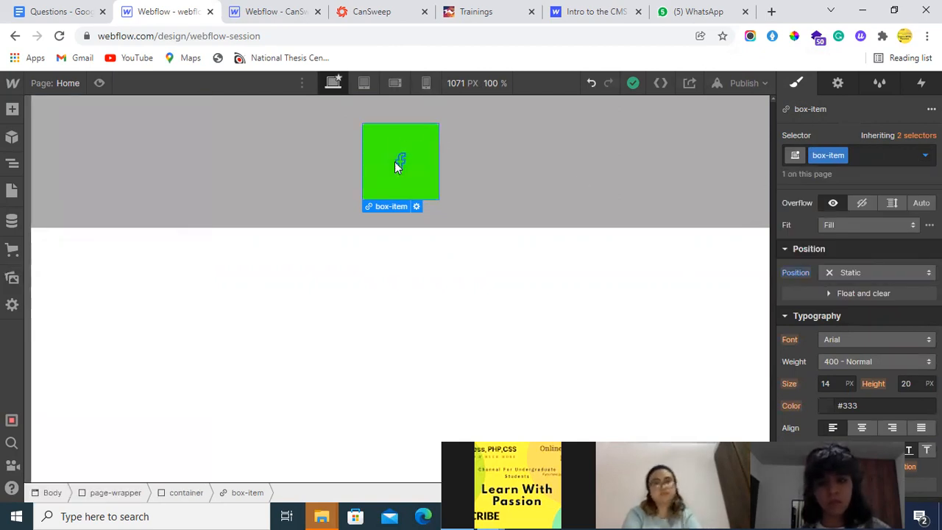
Step: Delete the Facebook icon inside the box item and give the box item Facebook.svg as its background image
click(400, 160)
key(Delete)
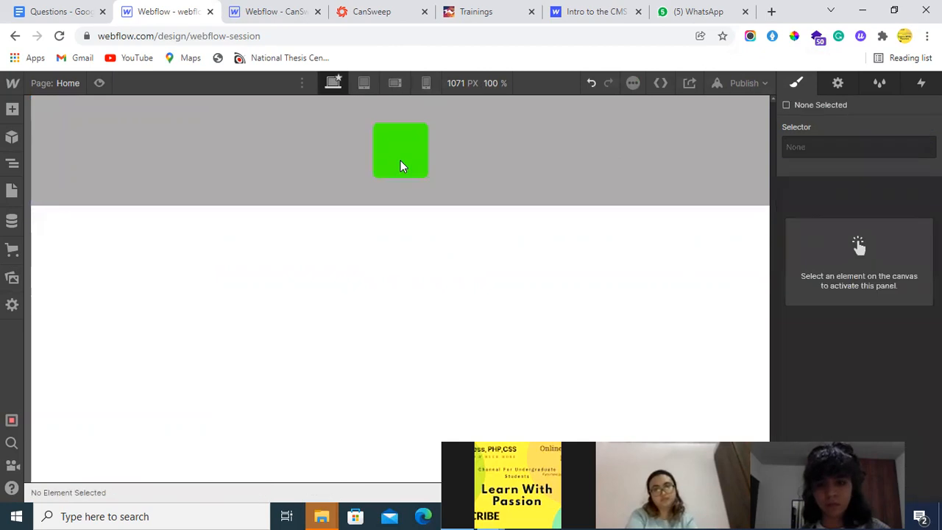
click(407, 156)
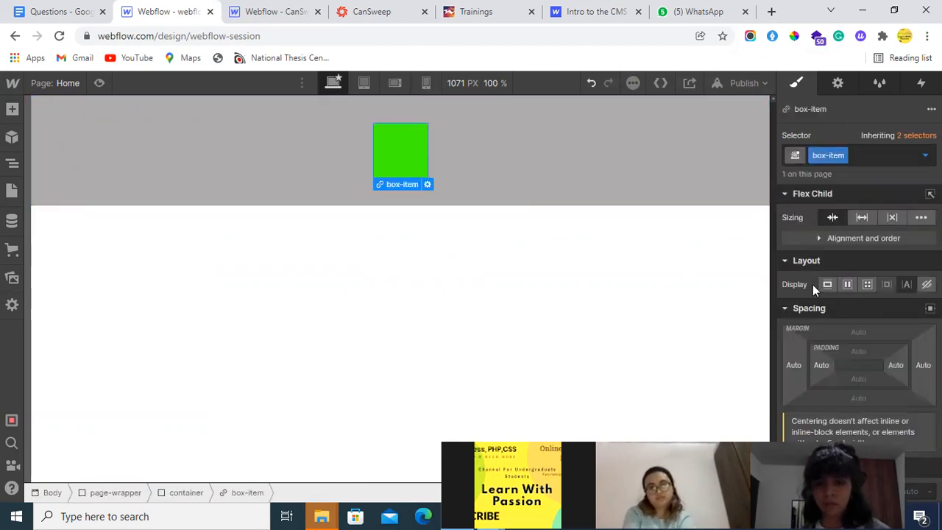
scroll(828, 301, down, 10)
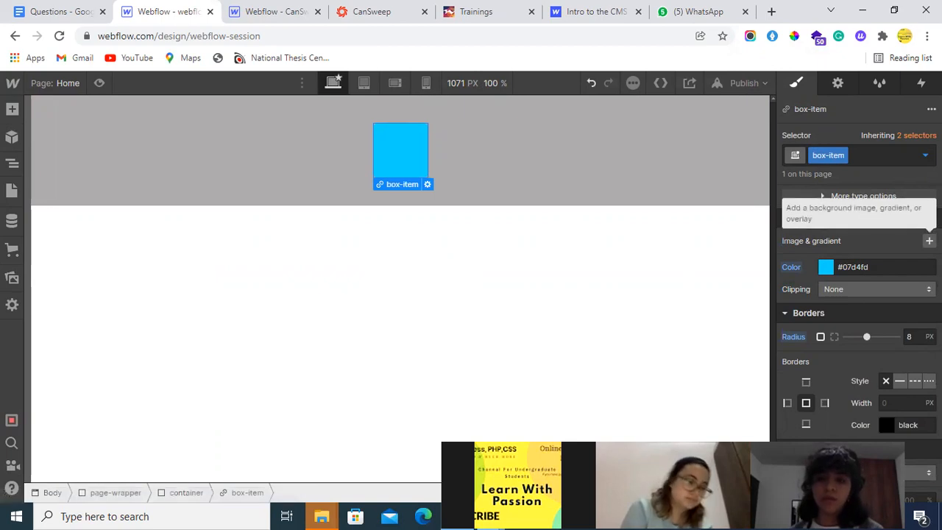
click(929, 241)
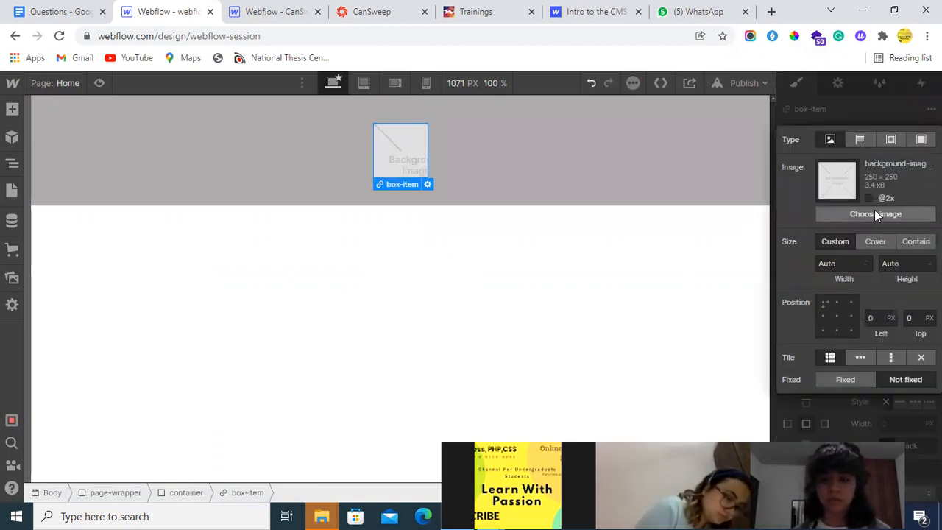
click(875, 212)
click(44, 232)
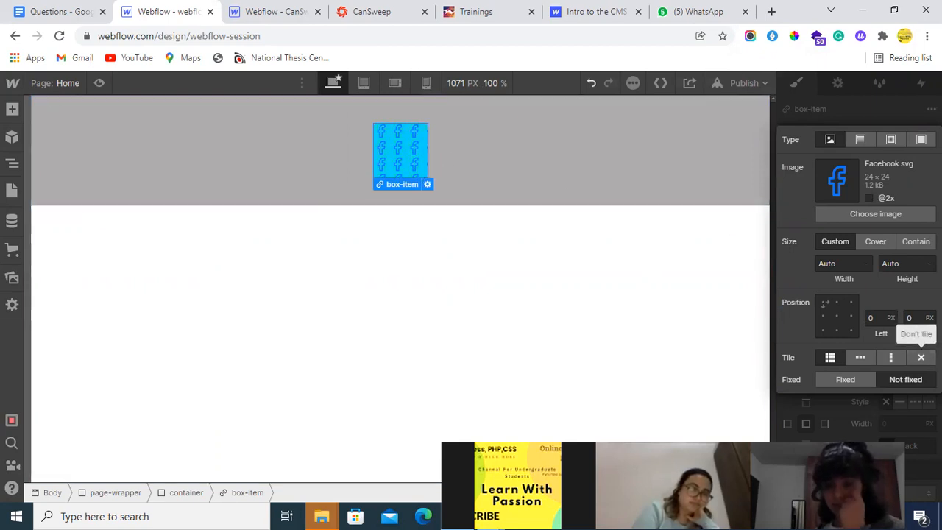
Step: Turn off tiling for the Facebook.svg background and center it at 50% left and 50% top
click(921, 358)
click(836, 318)
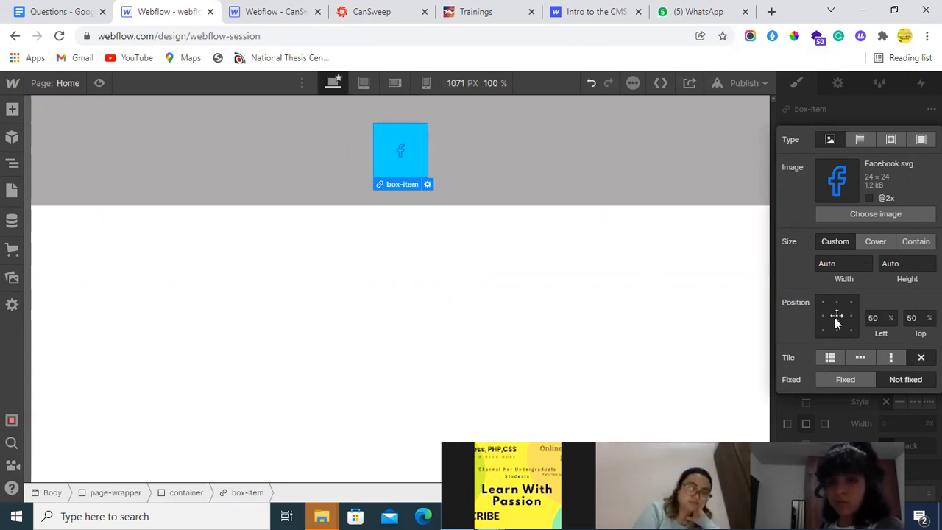
click(858, 414)
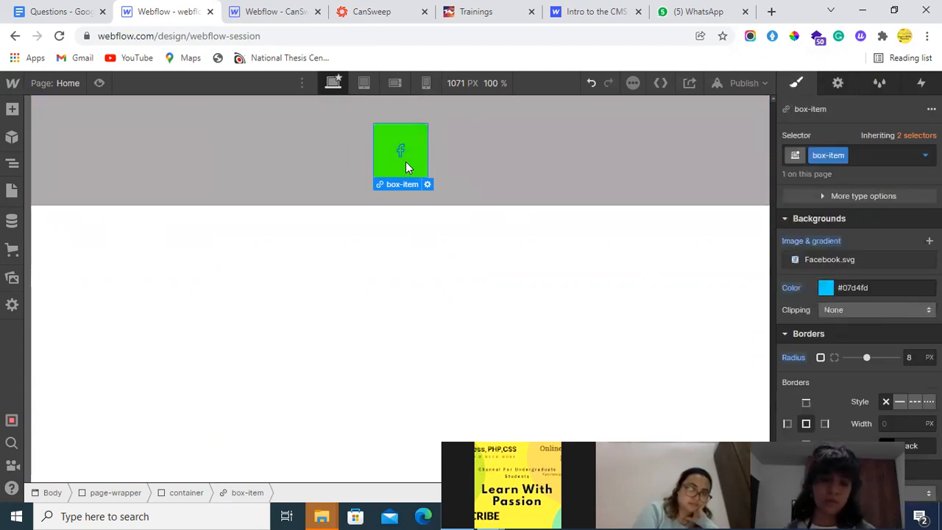
Step: In the box item's Hover state, replace the background image with apple.svg
click(925, 155)
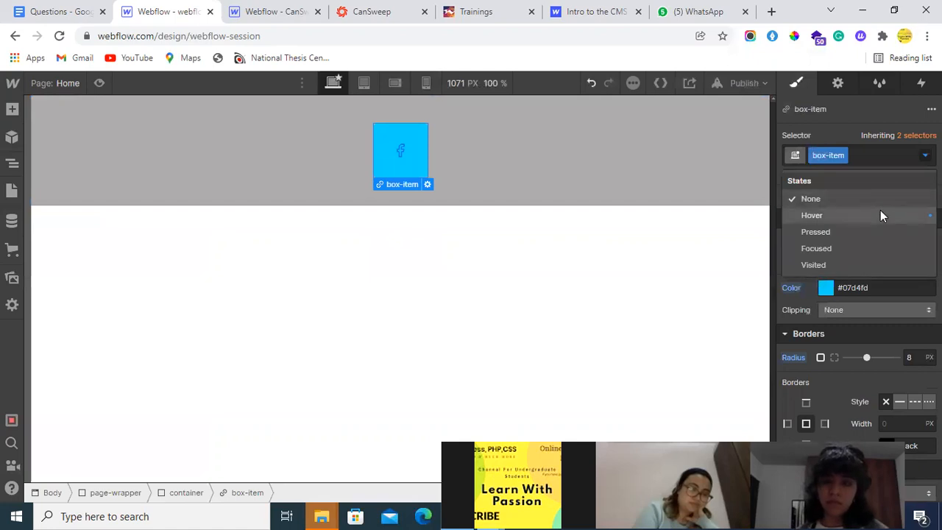
click(880, 211)
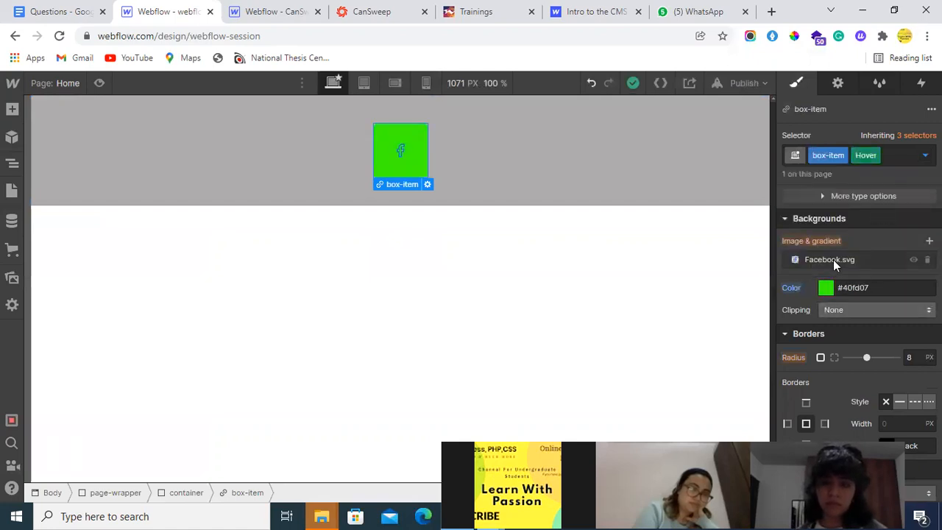
click(833, 260)
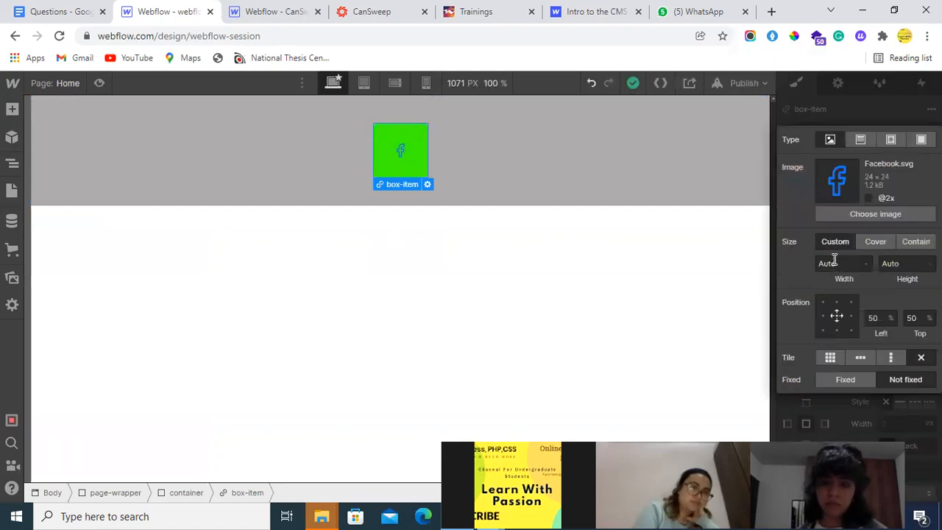
click(859, 214)
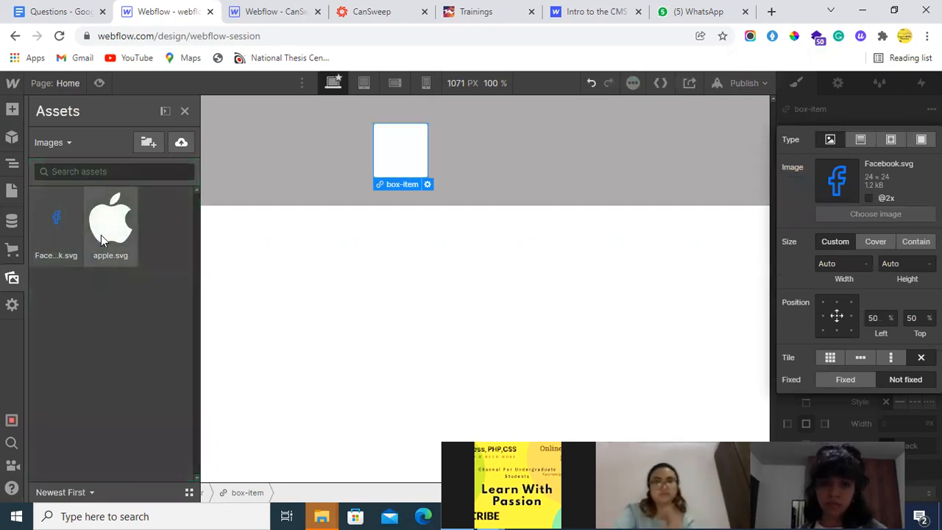
click(101, 235)
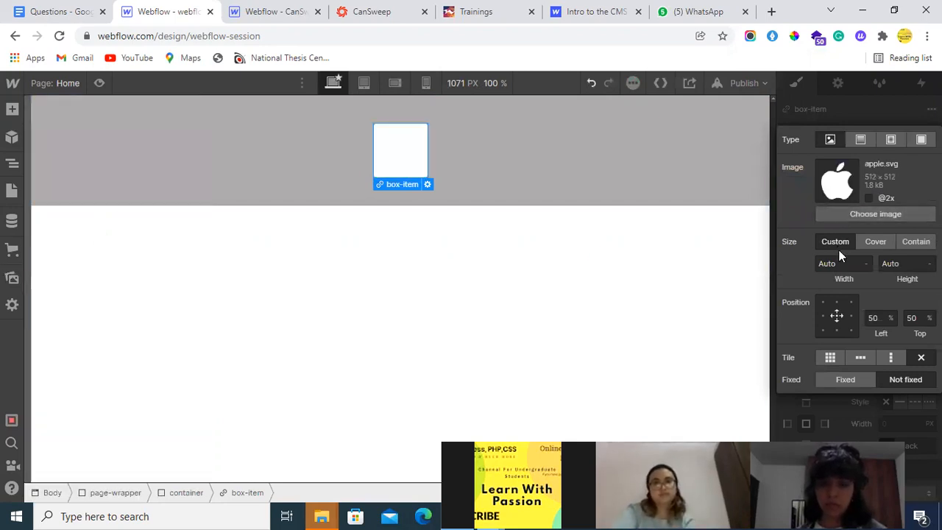
Step: Set the custom size of the hover background image to 24 px wide and 24 px high
click(842, 265)
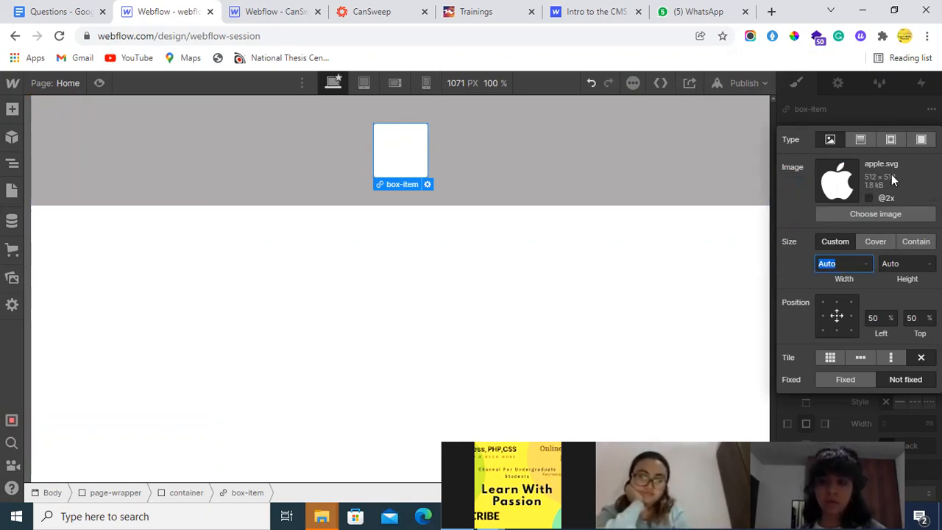
text(24)
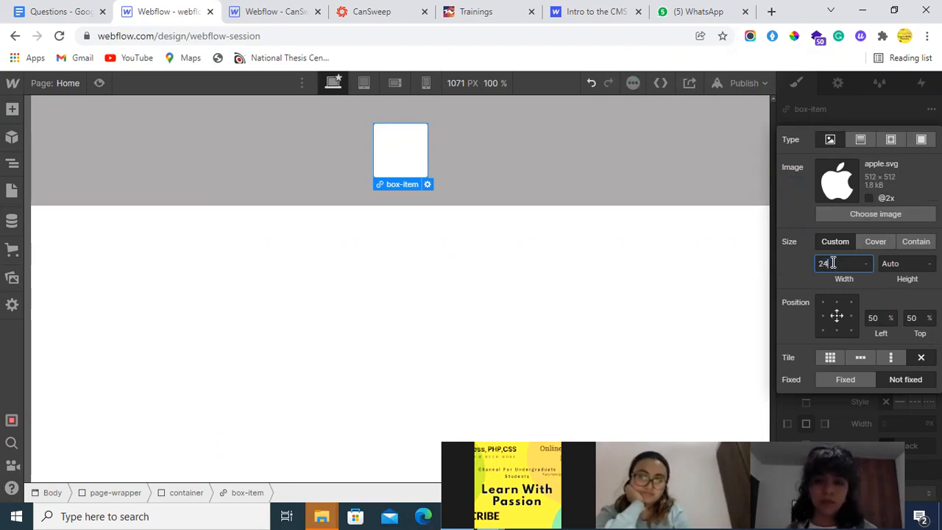
key(Tab)
text(24)
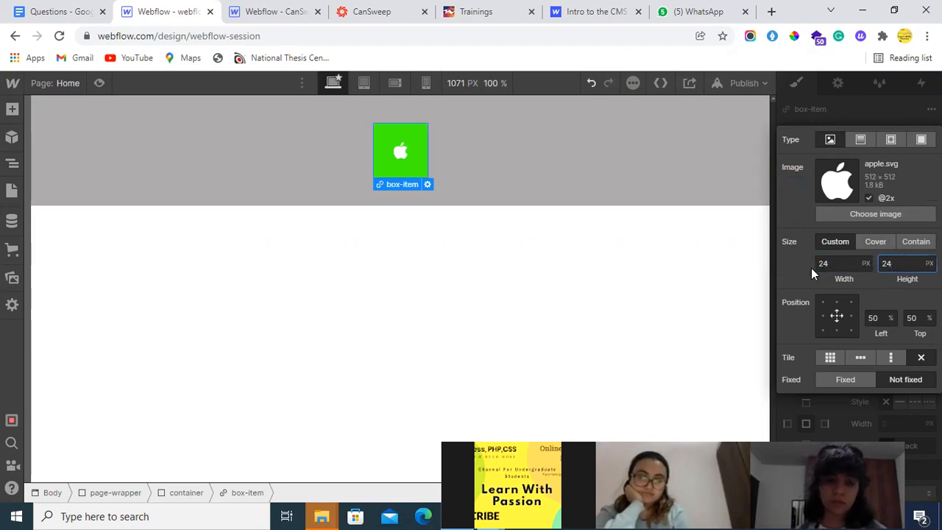
click(812, 271)
click(834, 431)
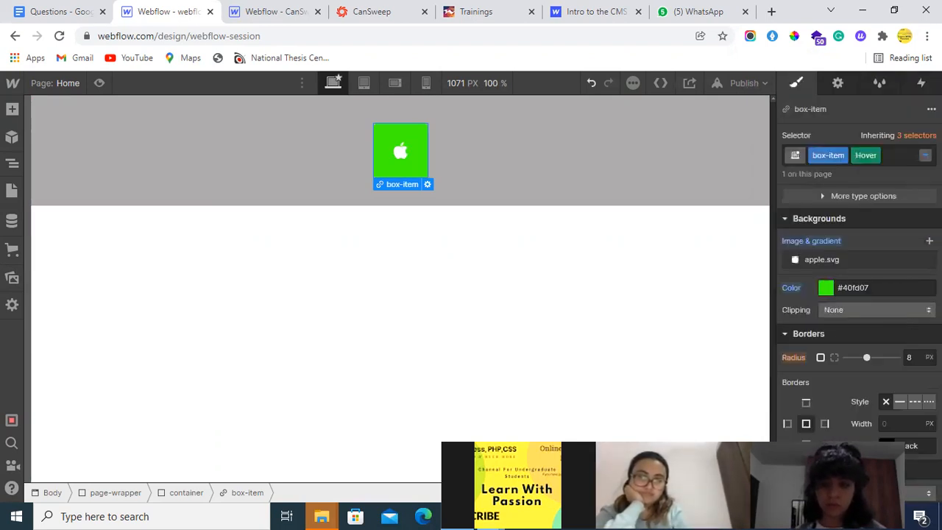
Step: Return the box item's state to None and test its icon swap on hover in the page preview
click(926, 154)
click(847, 201)
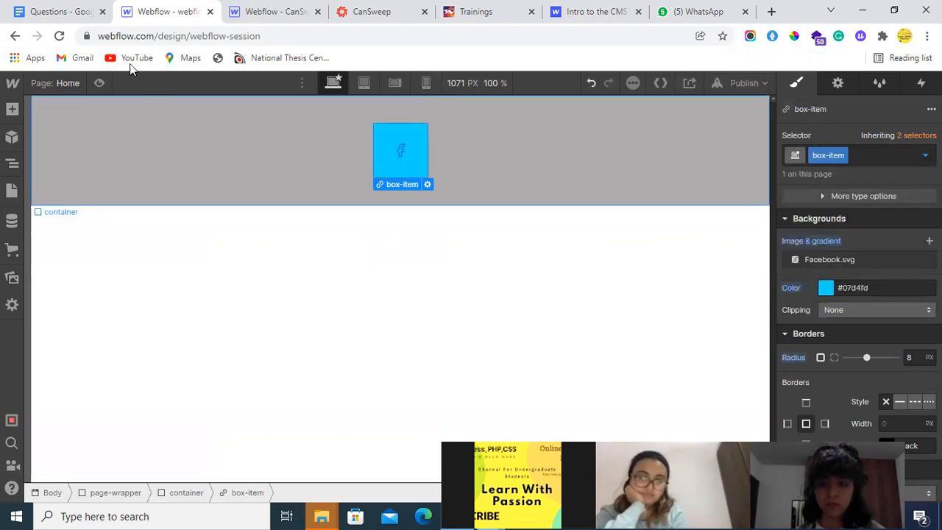
click(100, 83)
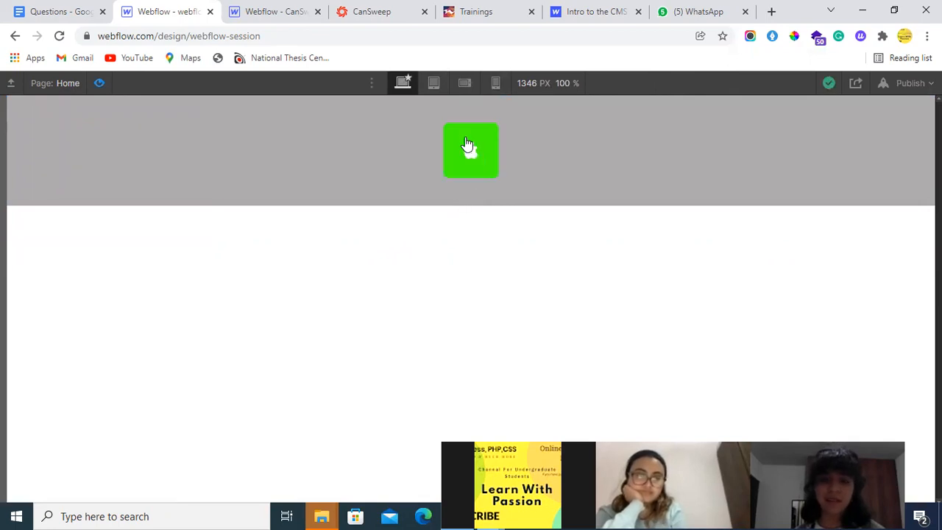
right_click(457, 198)
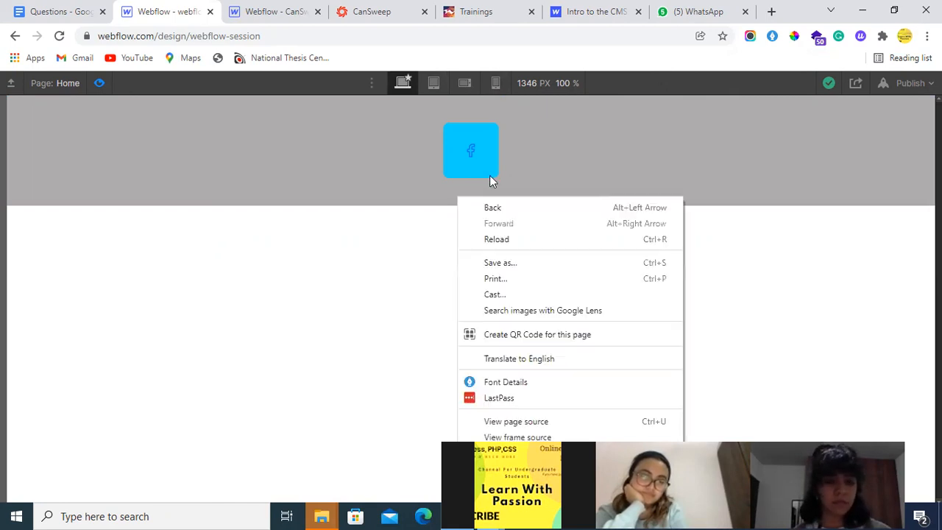
click(616, 161)
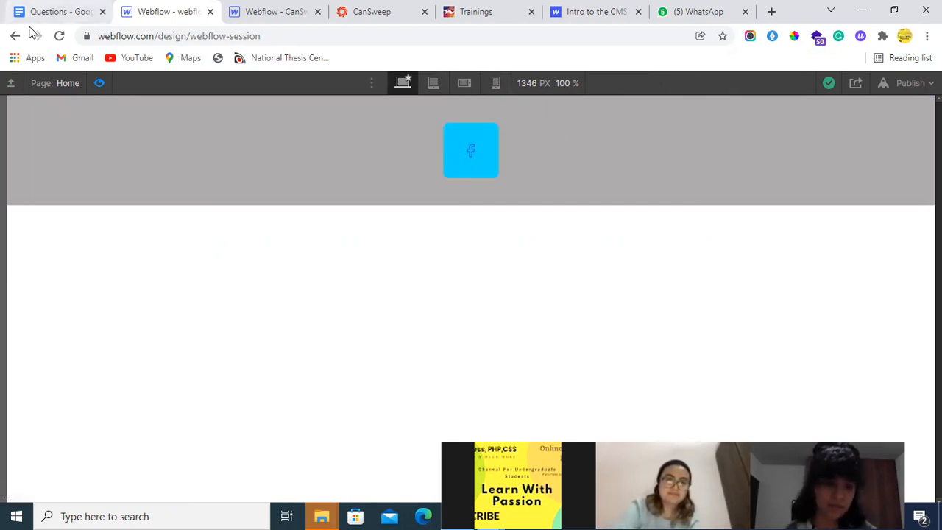
Step: Read the Questions document's items on linking the header to a page section and saving changes, and look at the CanSweep site
click(52, 11)
scroll(384, 287, down, 2)
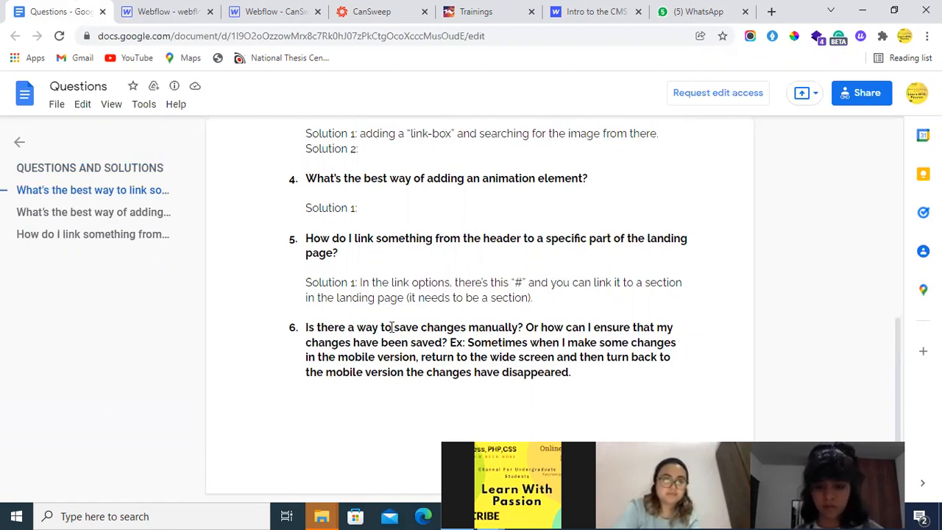
click(122, 7)
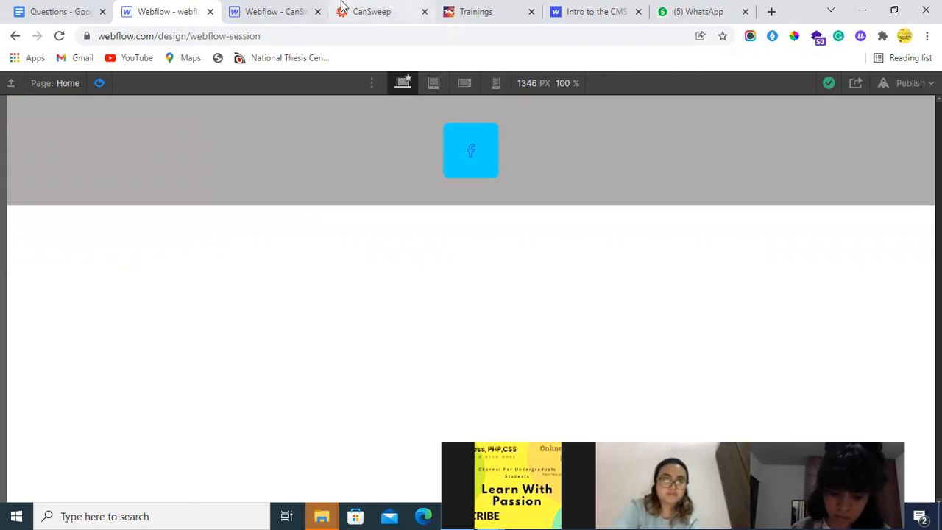
click(391, 7)
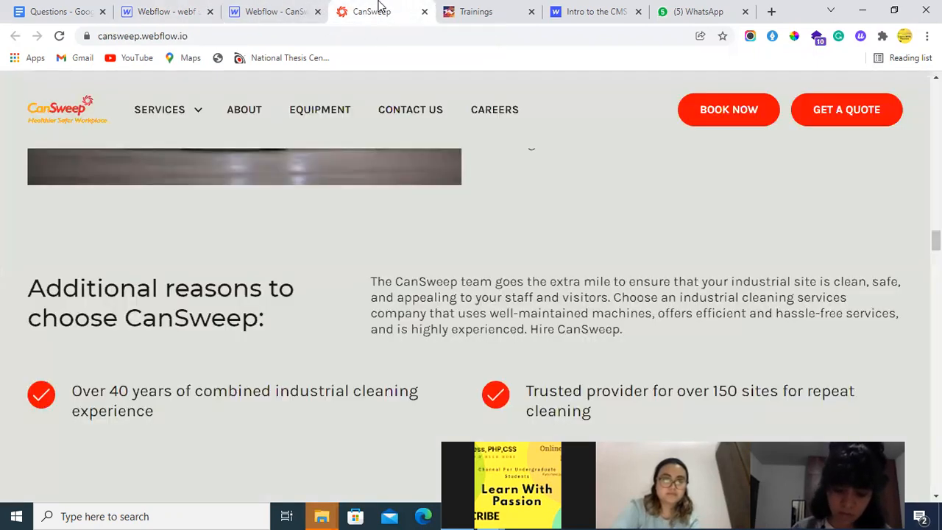
Step: Leave the CanSweep project through the Webflow dashboard and open the webflow-session project in the designer
click(301, 7)
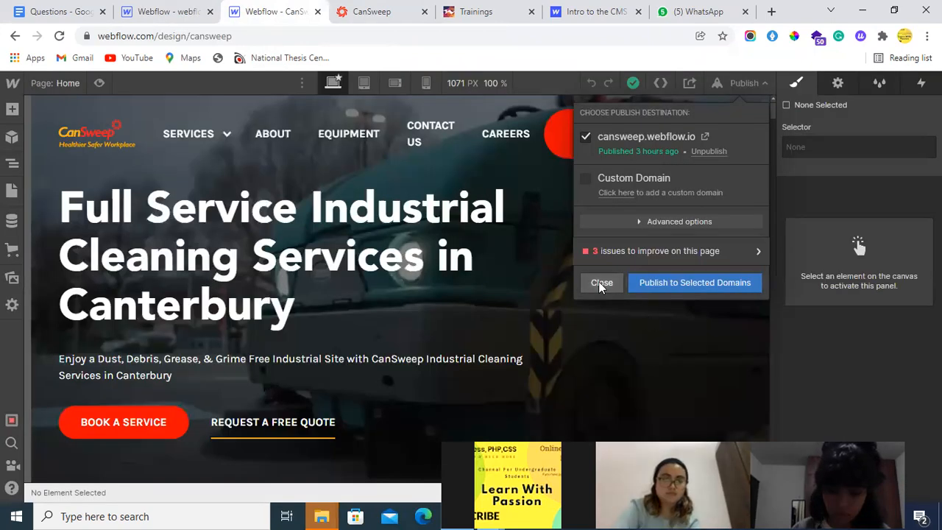
click(602, 284)
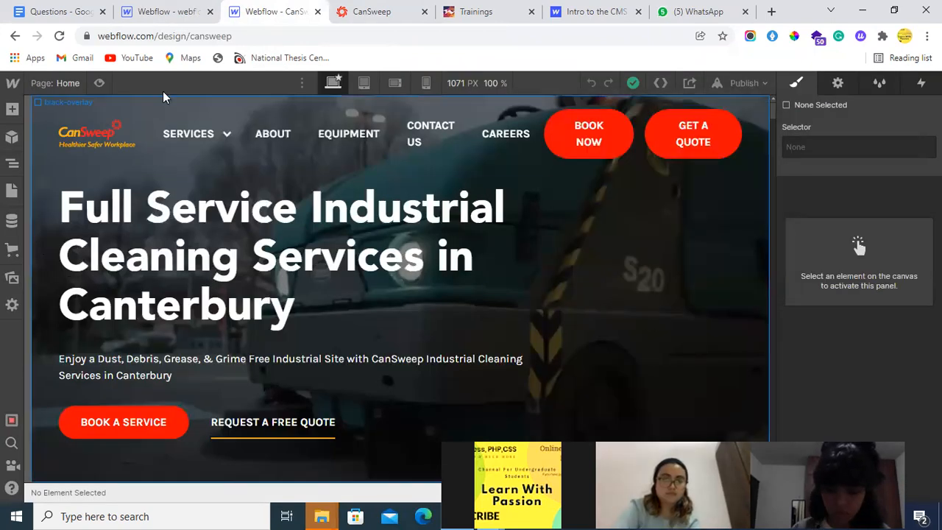
click(10, 86)
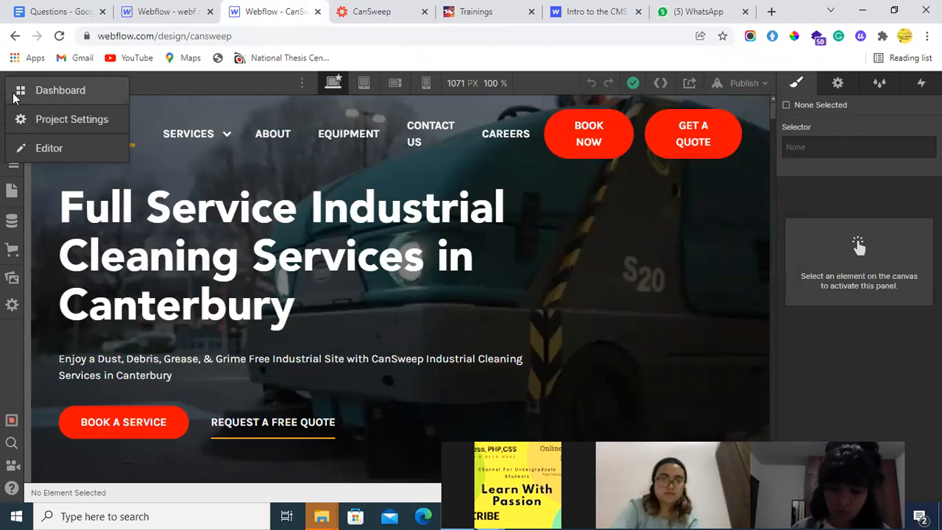
click(14, 92)
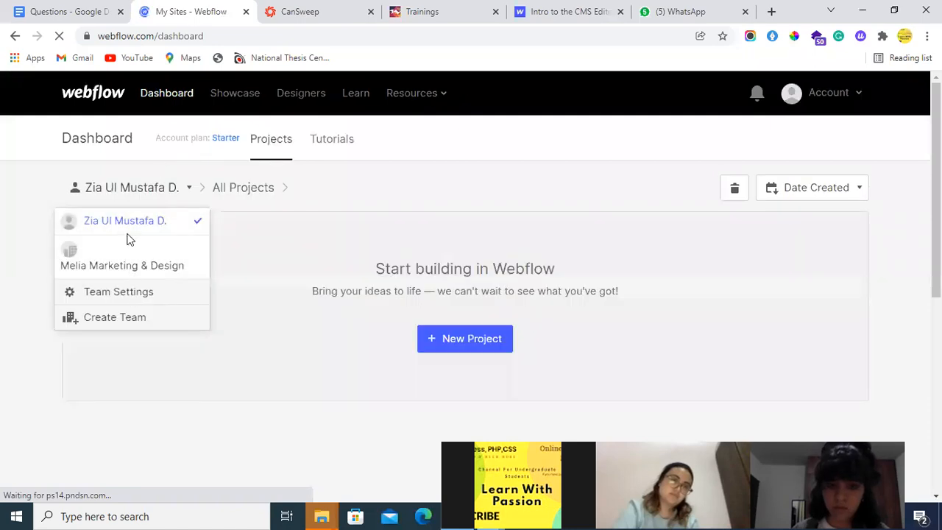
click(170, 324)
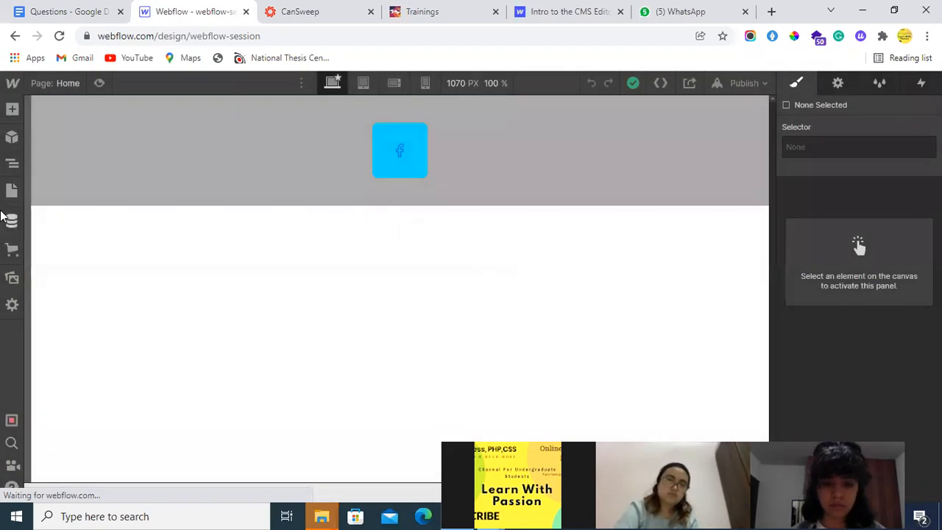
Step: Add a div block inside page-wrapper below the container and give it the class section-red
click(12, 165)
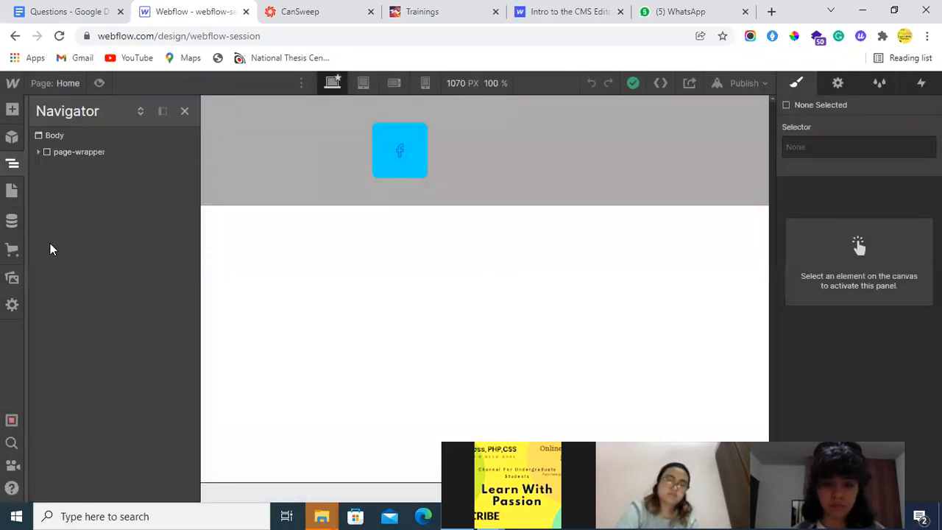
click(39, 152)
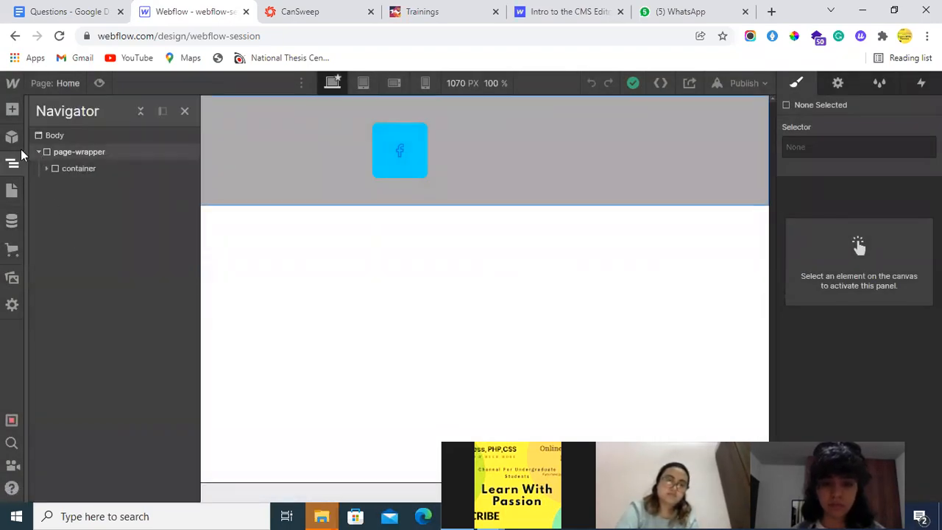
click(11, 110)
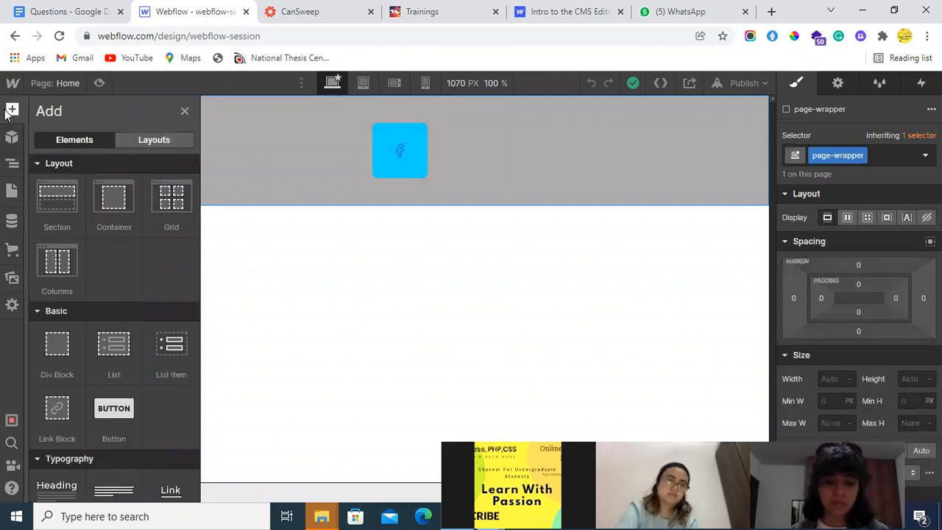
click(43, 331)
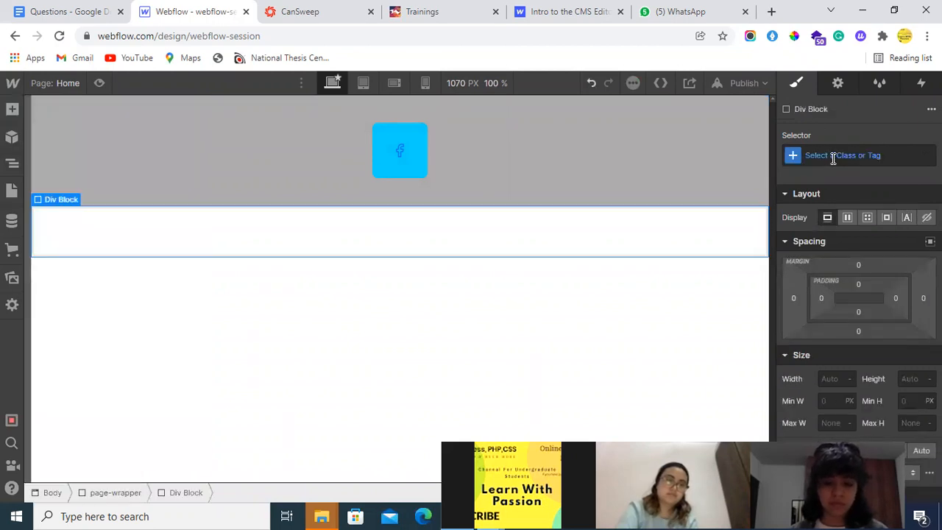
click(833, 155)
text(sec)
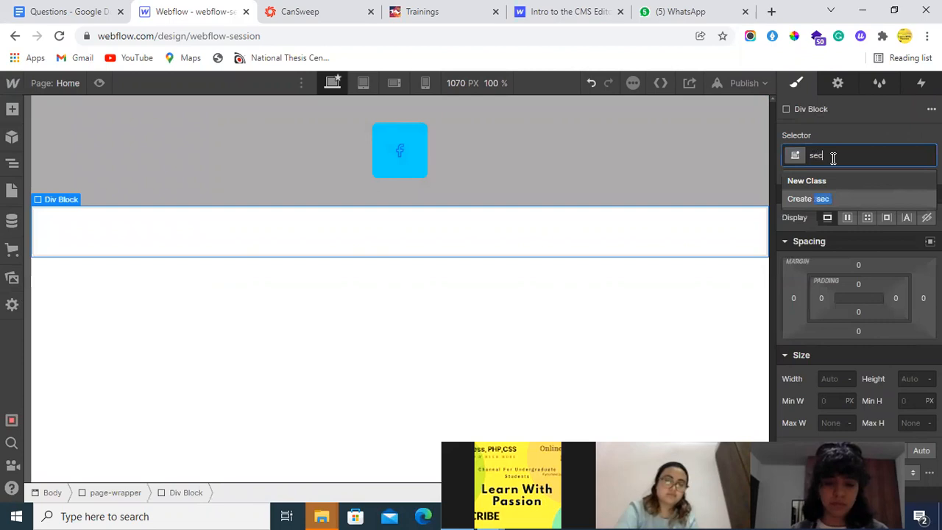
text(tu)
key(BackSpace)
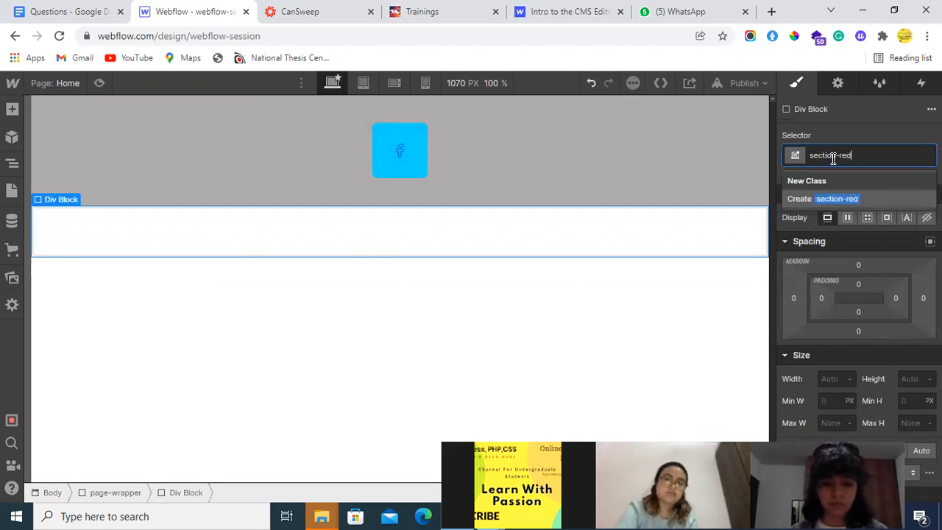
text(ion-red)
key(Return)
Step: Set the background color of section-red to the red #fc0707
scroll(868, 251, down, 10)
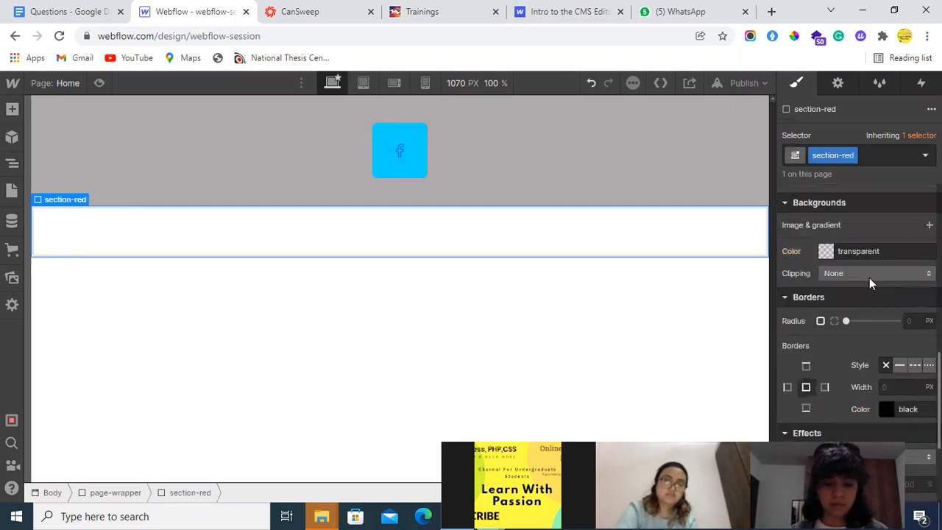
click(825, 252)
drag(931, 277, 931, 271)
click(887, 225)
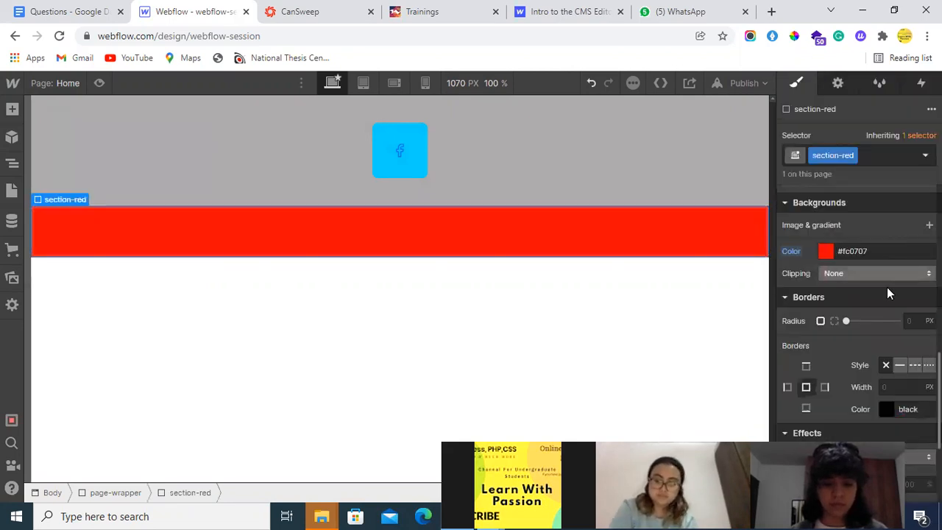
Step: Set the height of section-red to 100 VH
scroll(906, 324, up, 5)
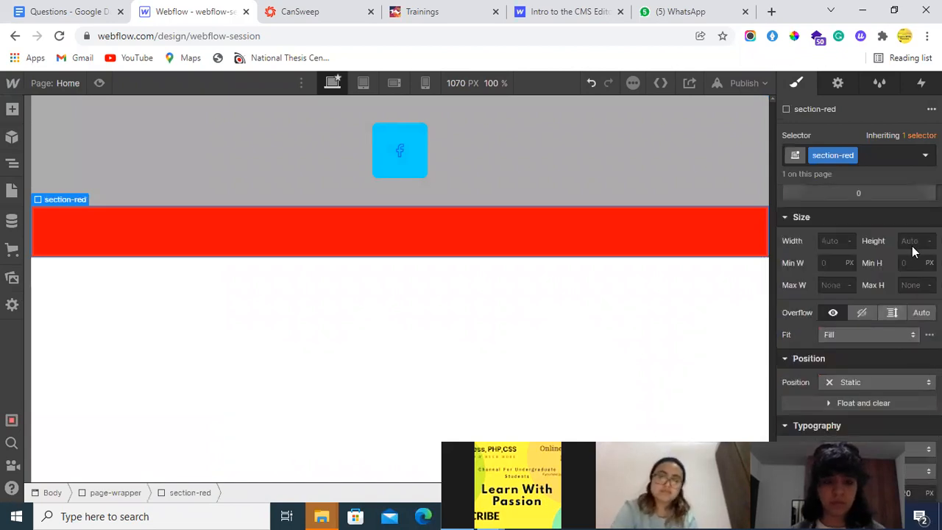
click(913, 240)
text(100)
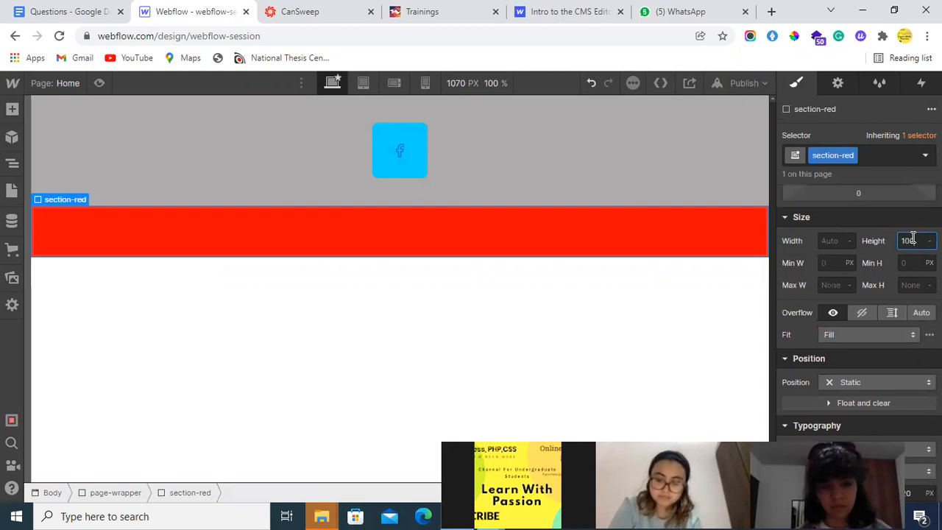
text(vh)
key(Return)
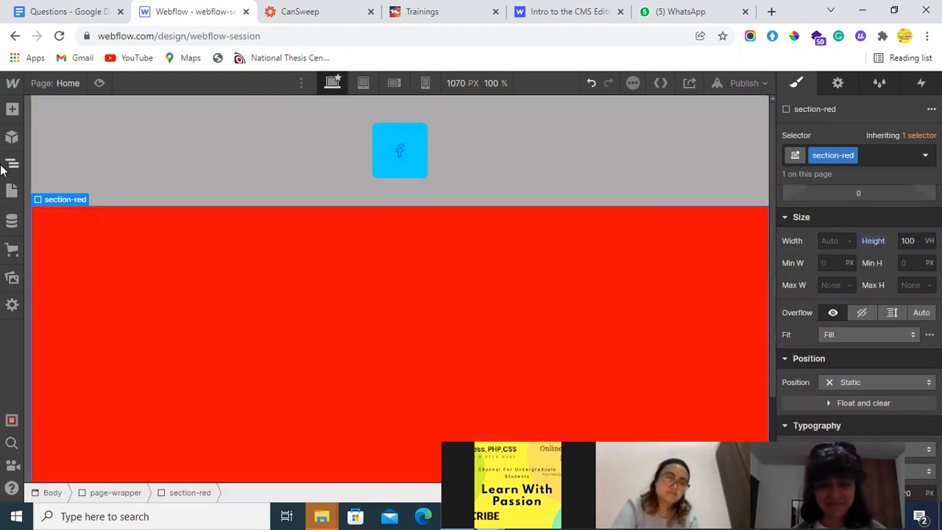
Step: Add another div block inside page-wrapper below section-red and give it the class section-yellow
click(9, 164)
click(44, 150)
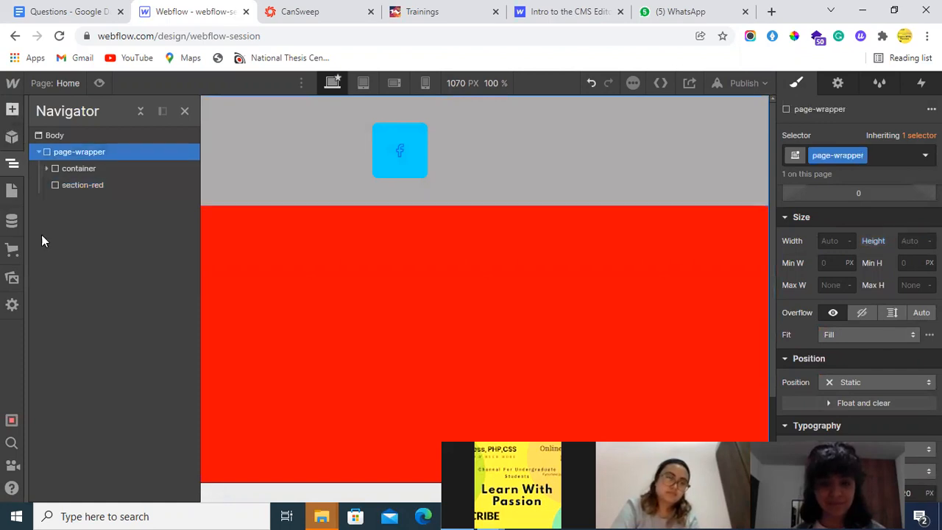
key(a)
click(54, 339)
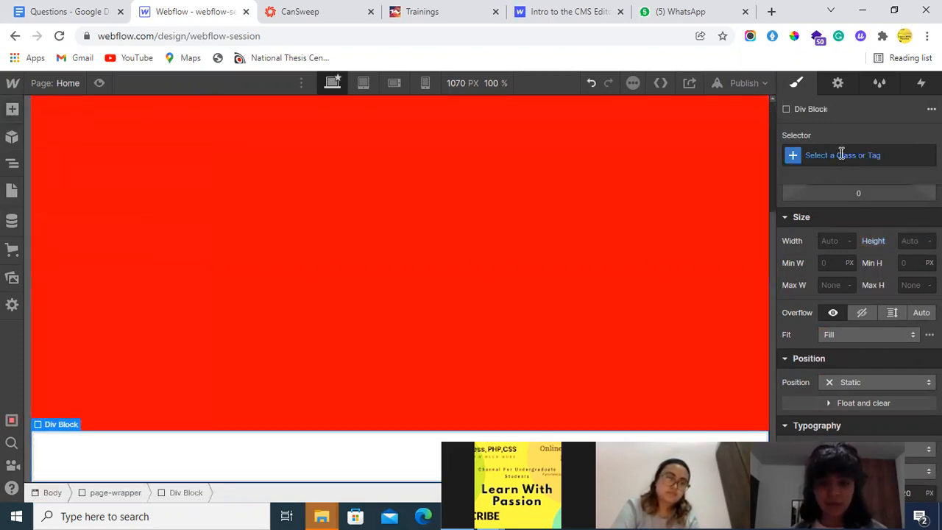
click(842, 155)
text(section-y)
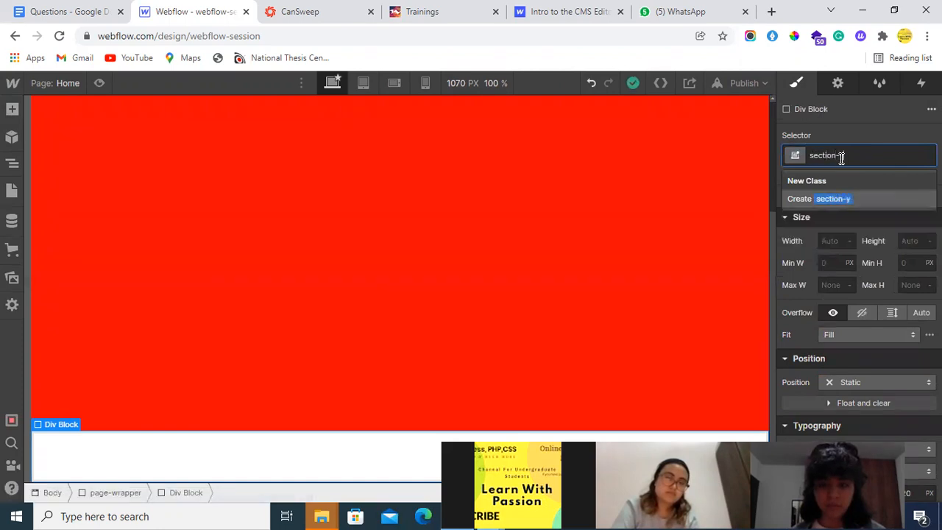
text(ellow)
key(Return)
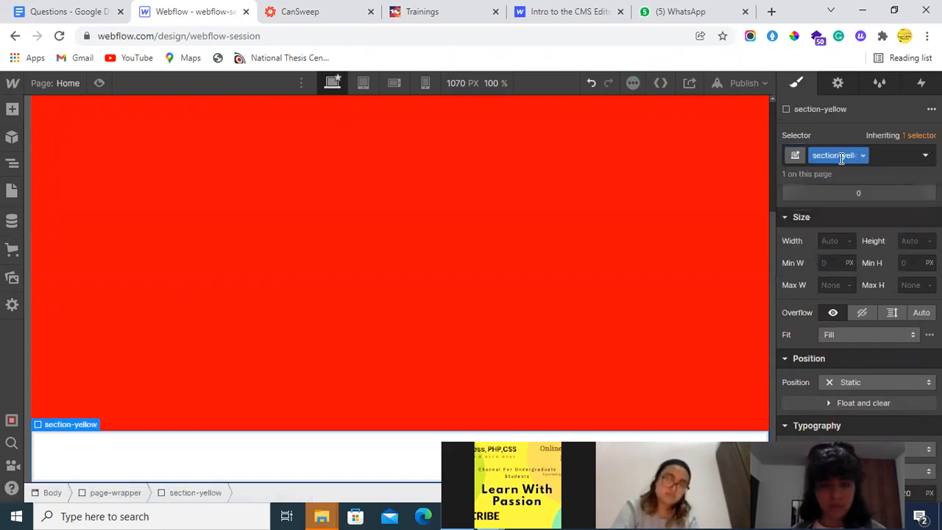
Step: Set the height of section-yellow to 100 VH
click(922, 243)
text(10vh)
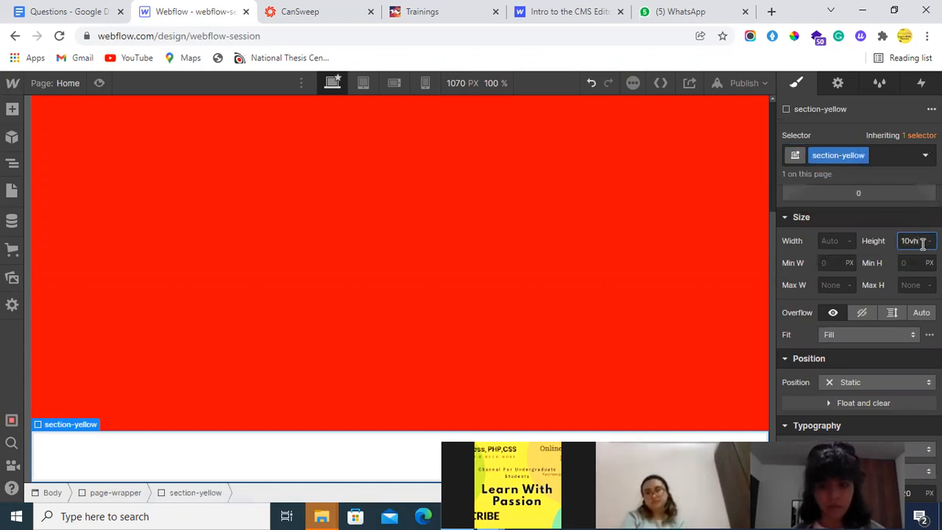
key(BackSpace)
key(BackSpace)
text(0vh)
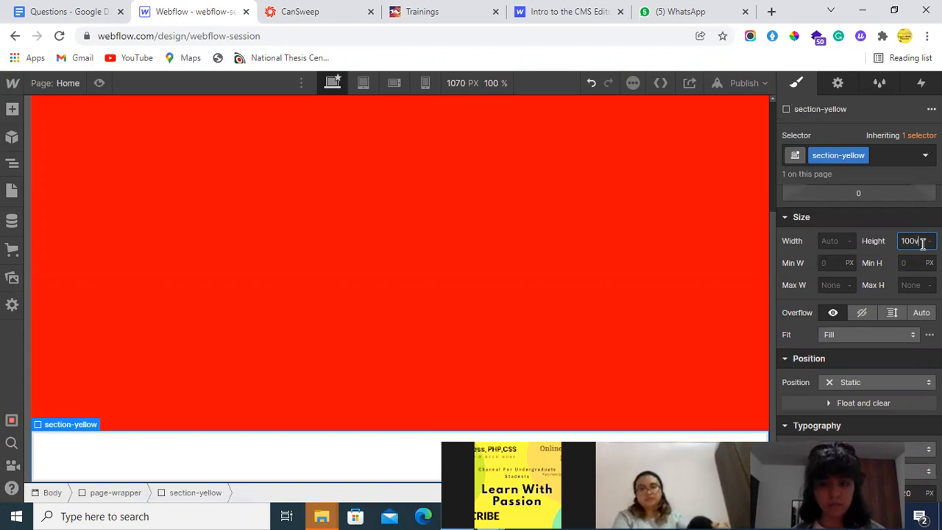
key(Return)
Step: Set the background color of section-yellow to yellow
scroll(463, 268, down, 5)
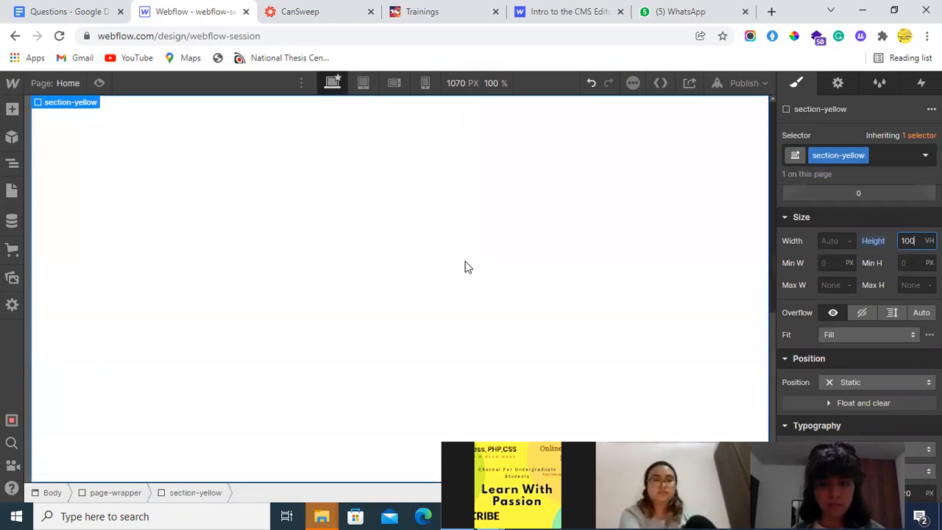
scroll(823, 307, down, 6)
click(826, 252)
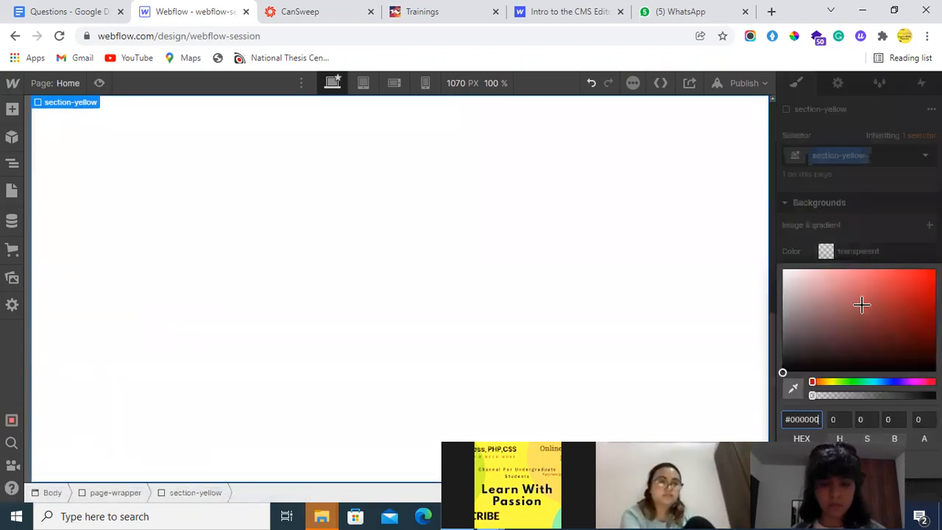
drag(834, 380, 827, 382)
click(847, 234)
click(856, 250)
text(y)
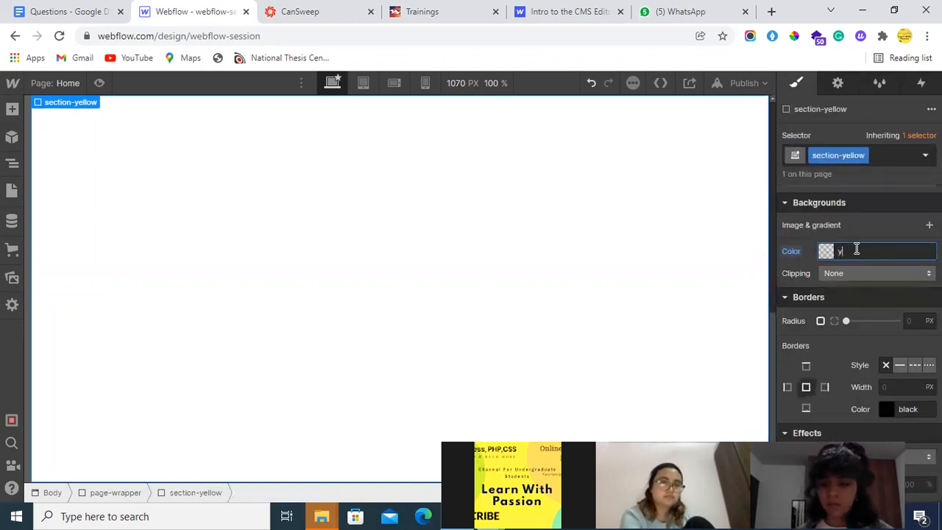
text(ellow)
key(Return)
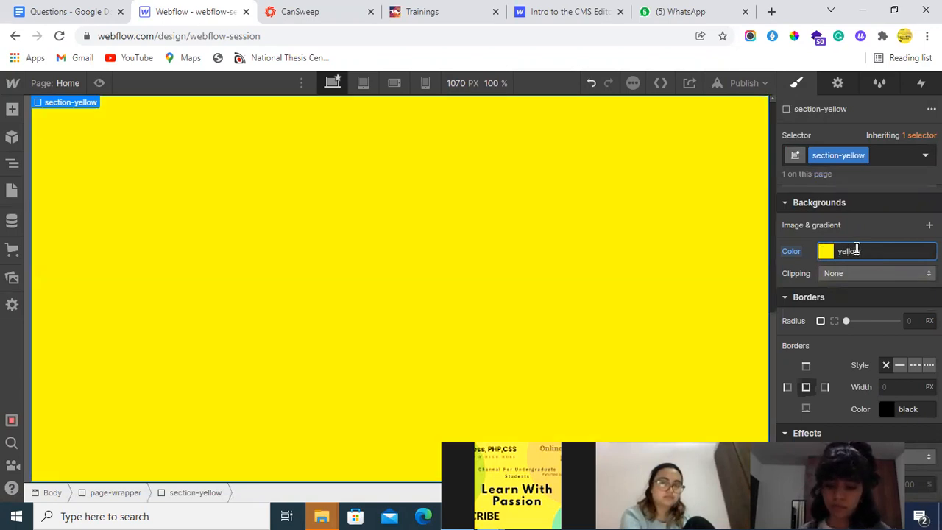
Step: Add a third div block inside page-wrapper below section-yellow and give it the class section-green
scroll(268, 289, up, 5)
scroll(271, 289, down, 3)
click(11, 163)
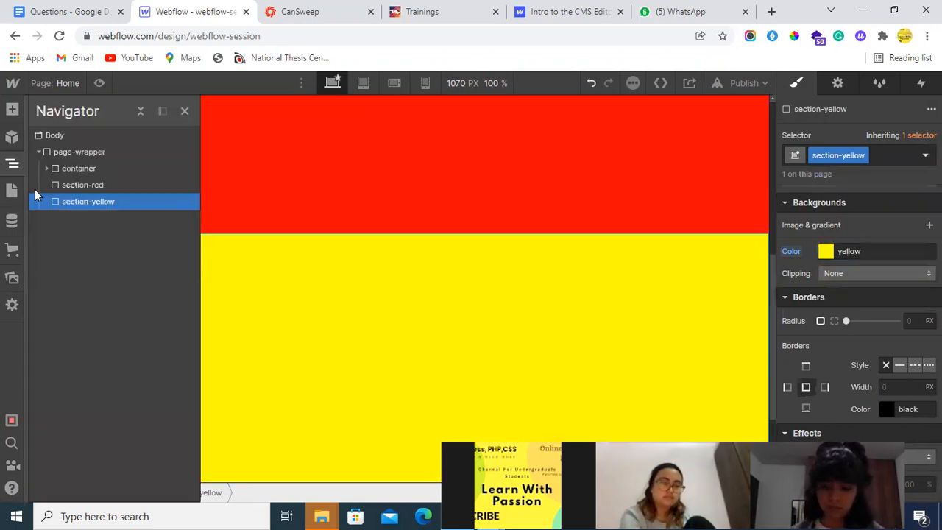
click(74, 153)
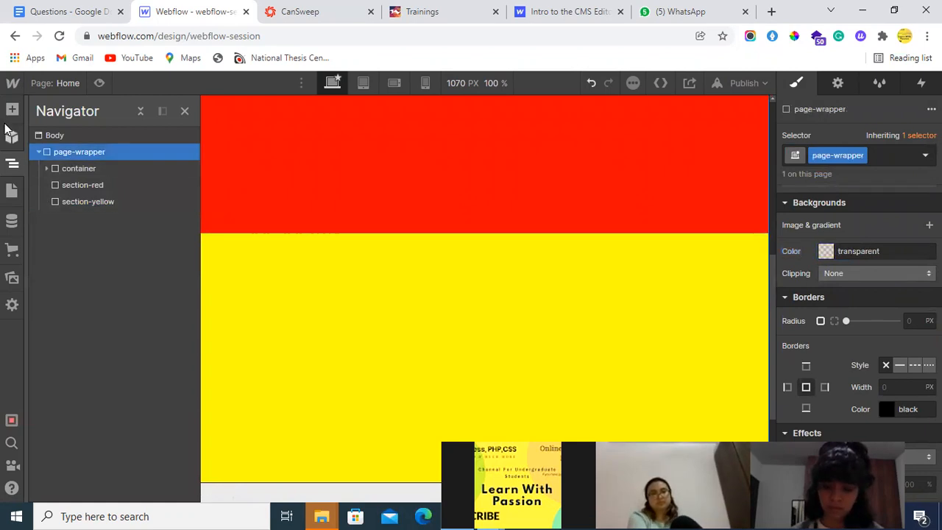
click(12, 137)
click(12, 109)
click(59, 346)
click(836, 156)
text(section-green)
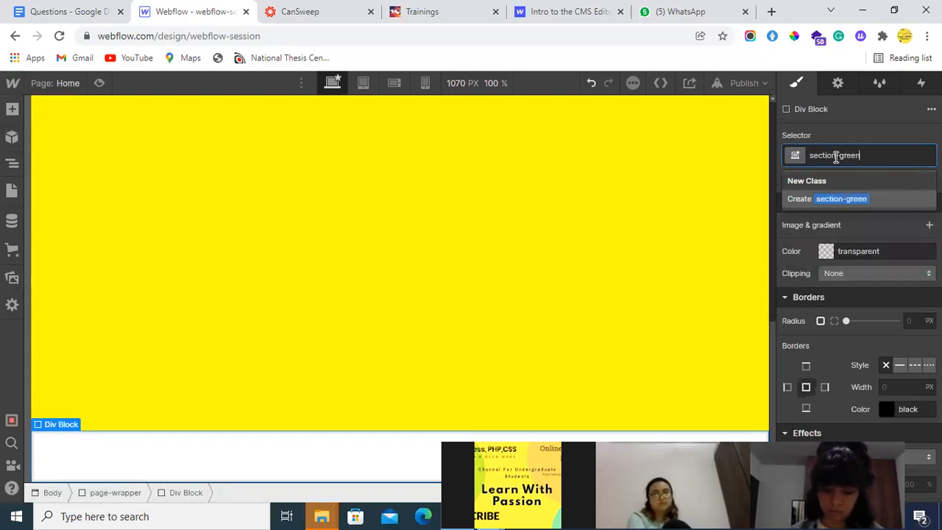
key(Return)
Step: Set the background color of section-green to green
click(879, 251)
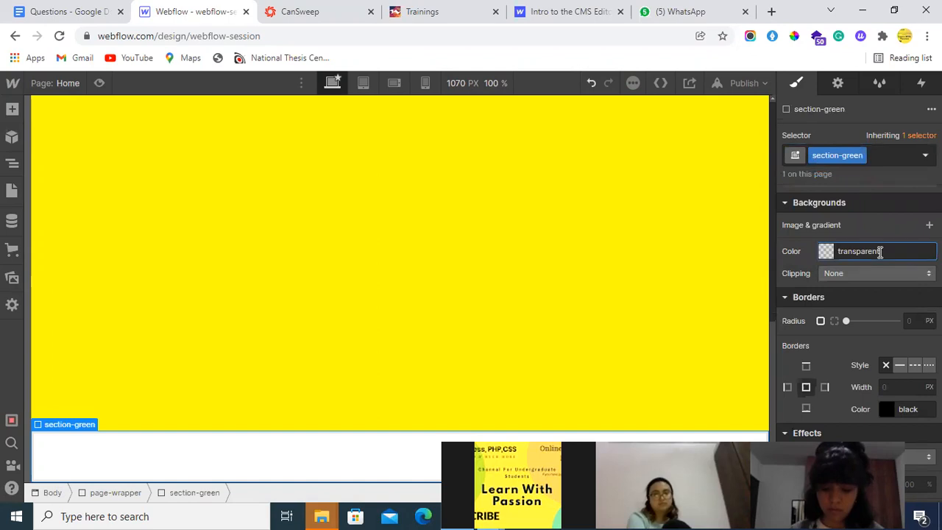
double_click(880, 251)
text(green)
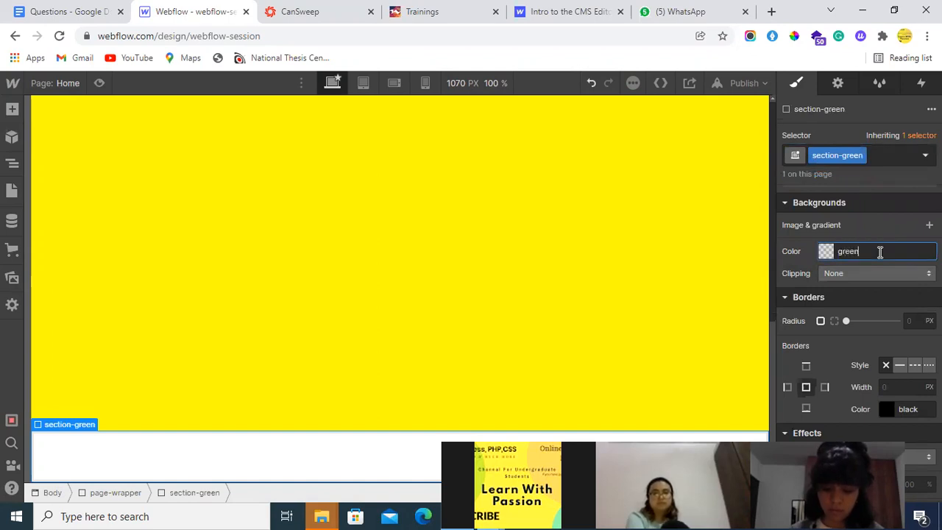
key(Return)
scroll(882, 243, up, 10)
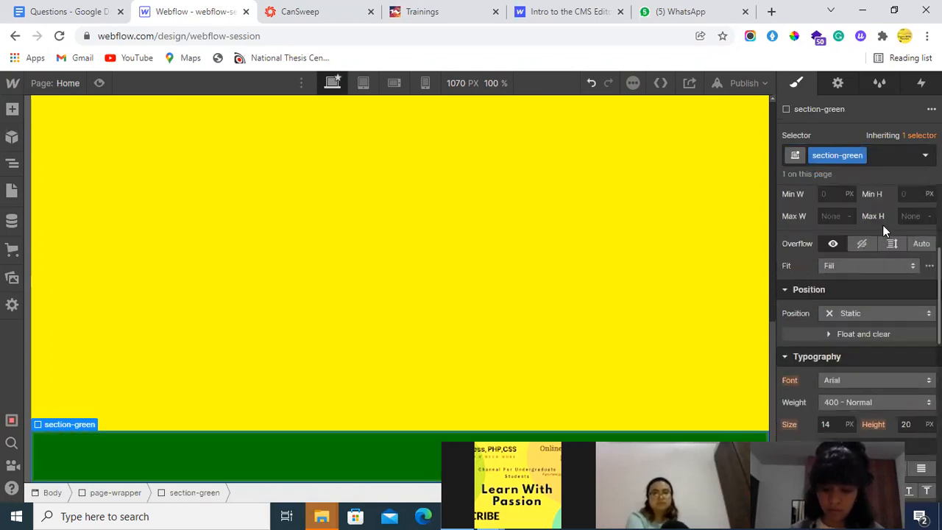
Step: Set the height of section-green to 100 VH
text(100)
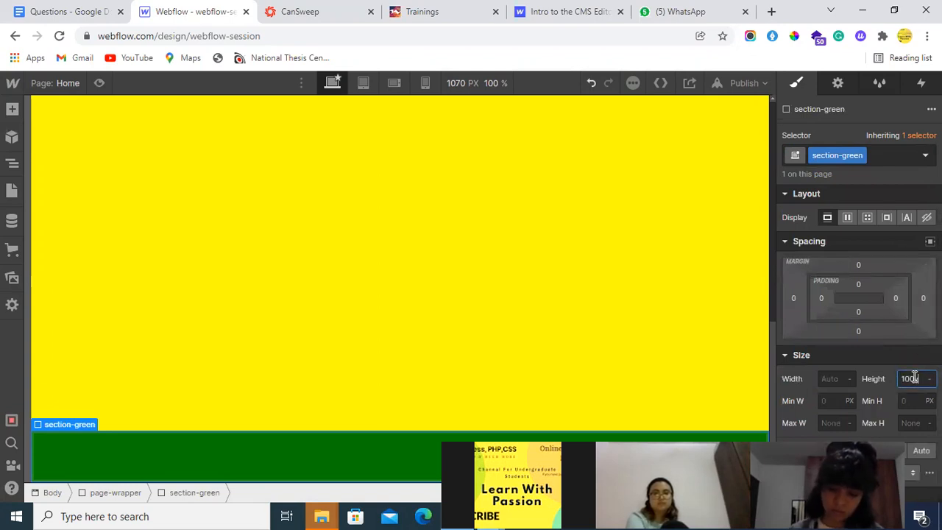
text(vh)
key(Return)
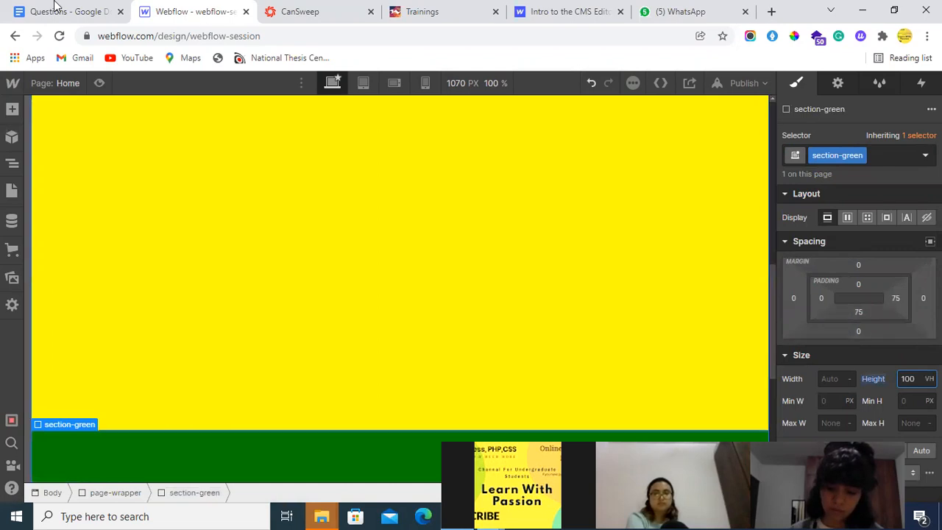
Step: Preview the page and check the header and the red, yellow and green sections, then return to editing
click(85, 84)
click(99, 84)
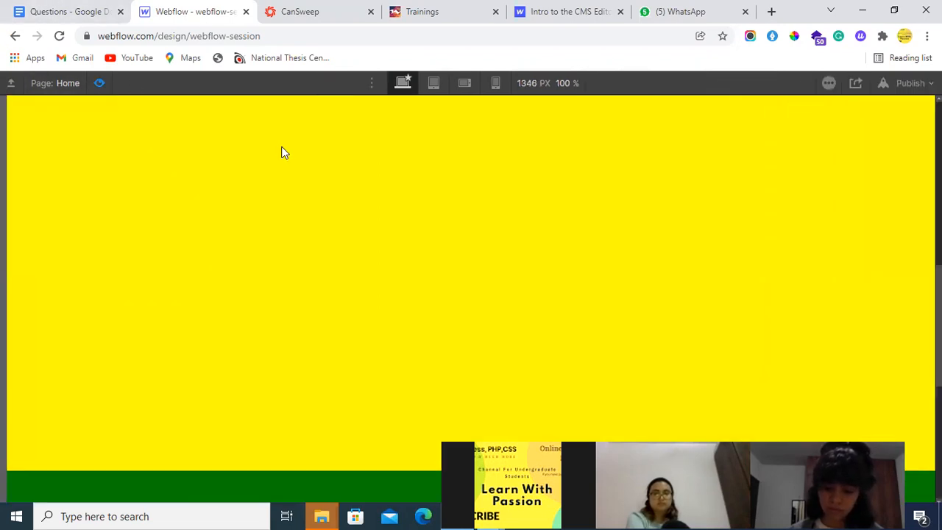
scroll(298, 221, up, 7)
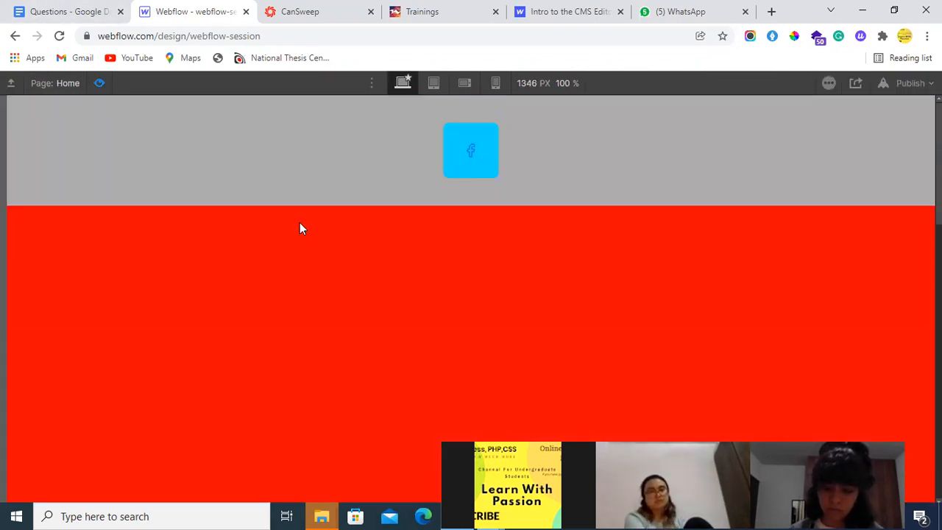
scroll(287, 284, down, 10)
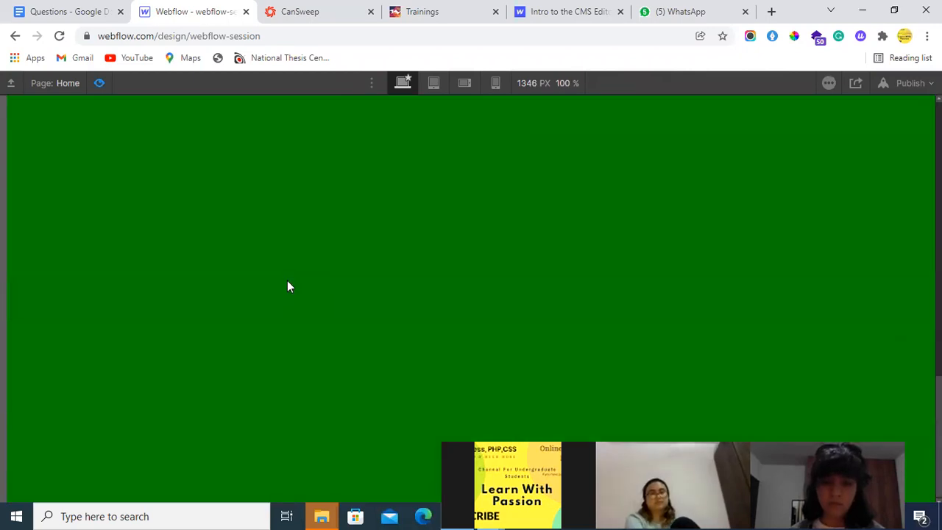
scroll(287, 286, up, 10)
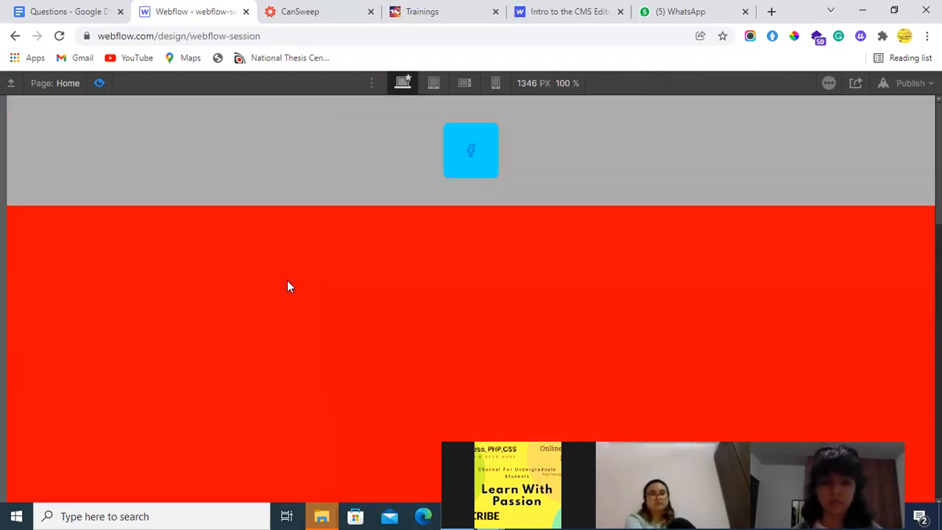
click(100, 84)
Step: Delete the box-item link block with the Facebook icon from the header container
click(385, 154)
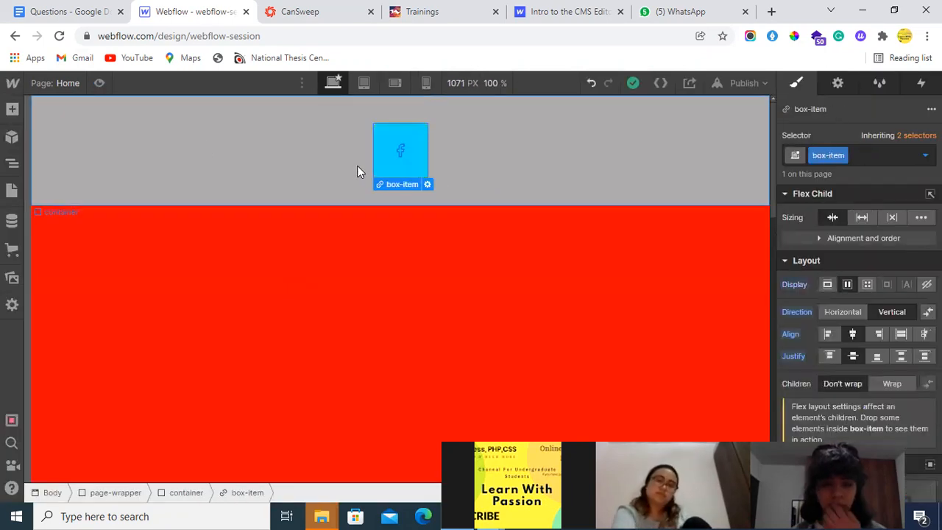
key(Delete)
click(362, 134)
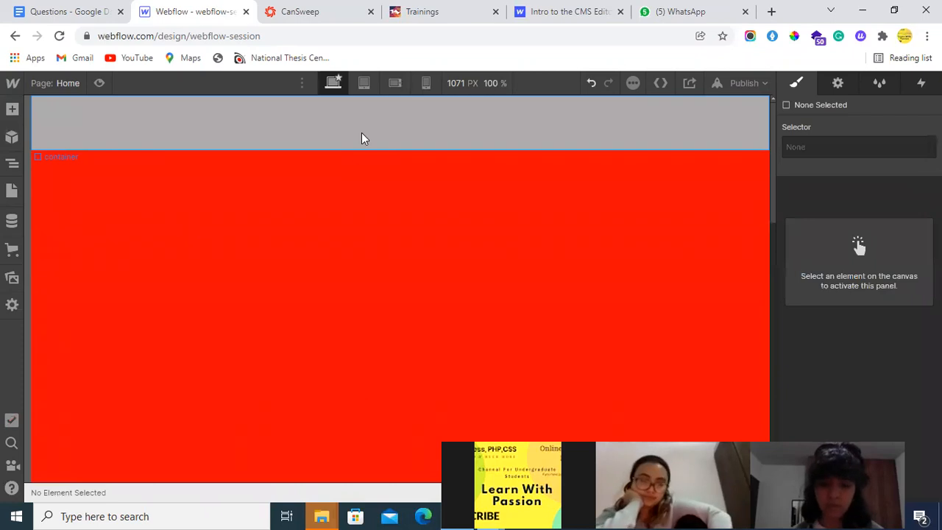
click(12, 109)
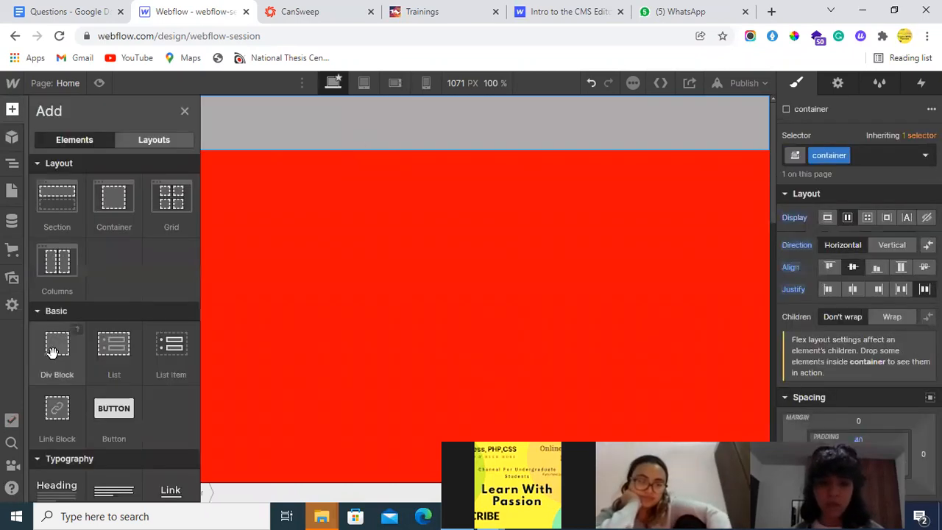
scroll(58, 353, down, 3)
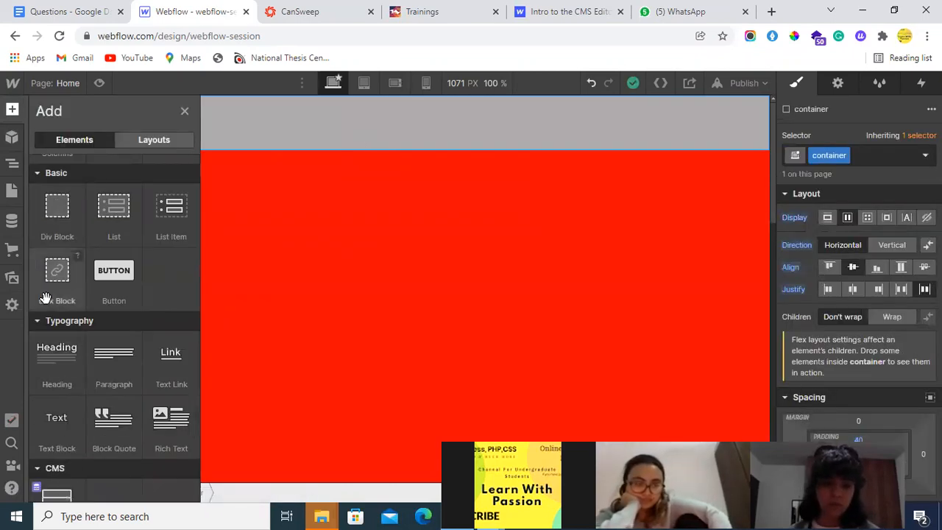
click(46, 300)
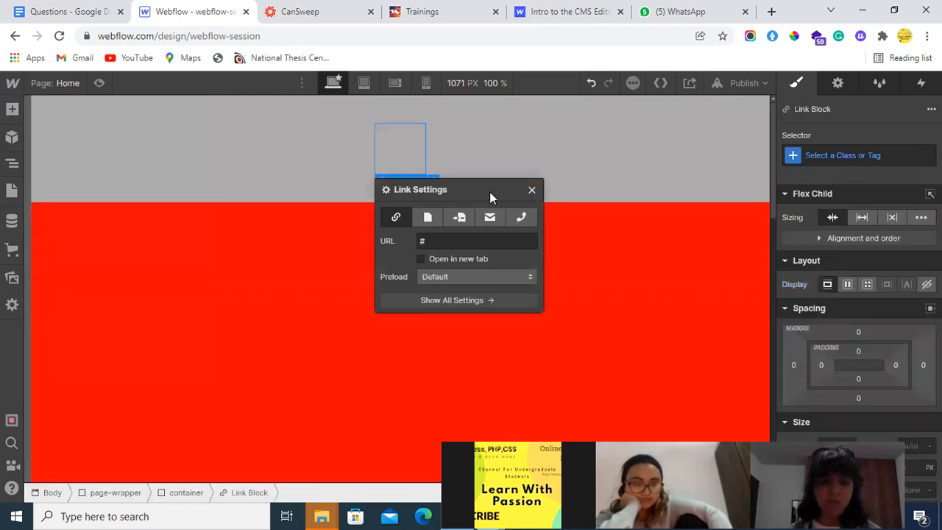
click(531, 190)
key(ctrl+z)
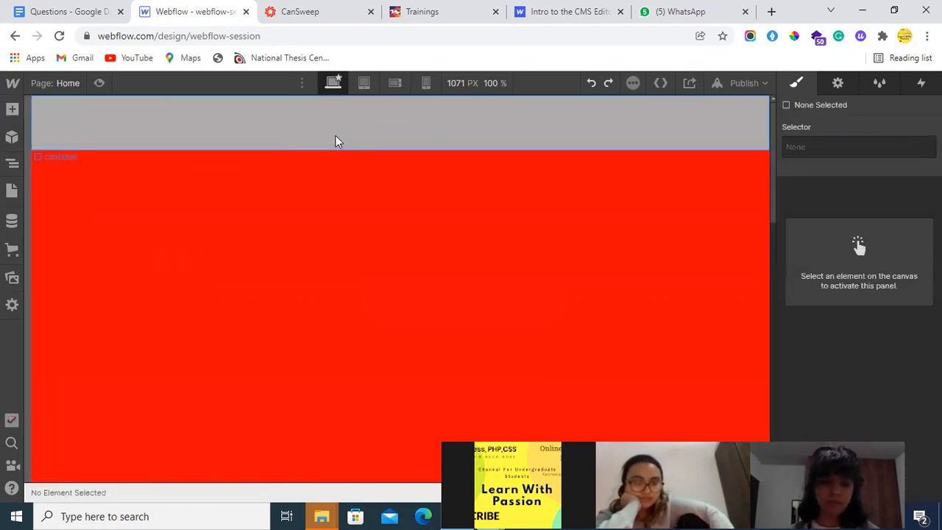
Step: Add a text link inside the header container, keeping its default link settings
click(12, 109)
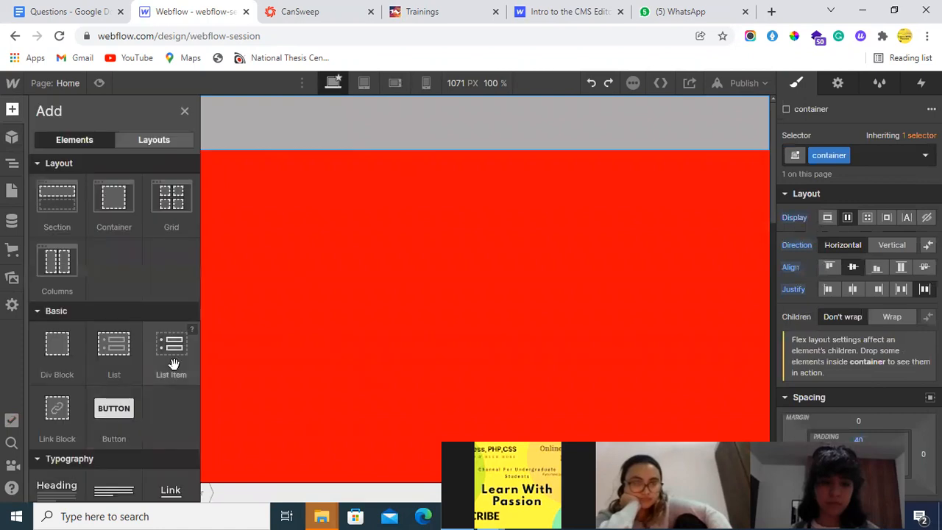
scroll(132, 306, down, 3)
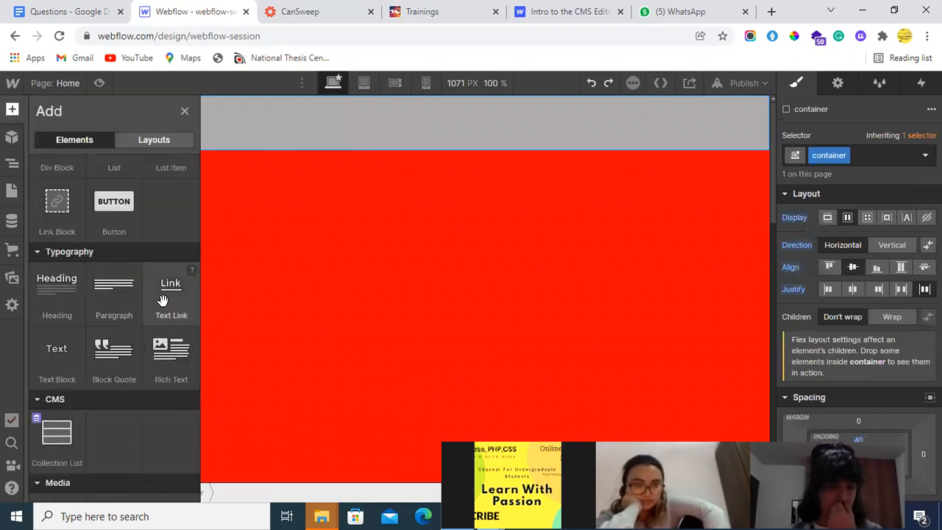
click(161, 297)
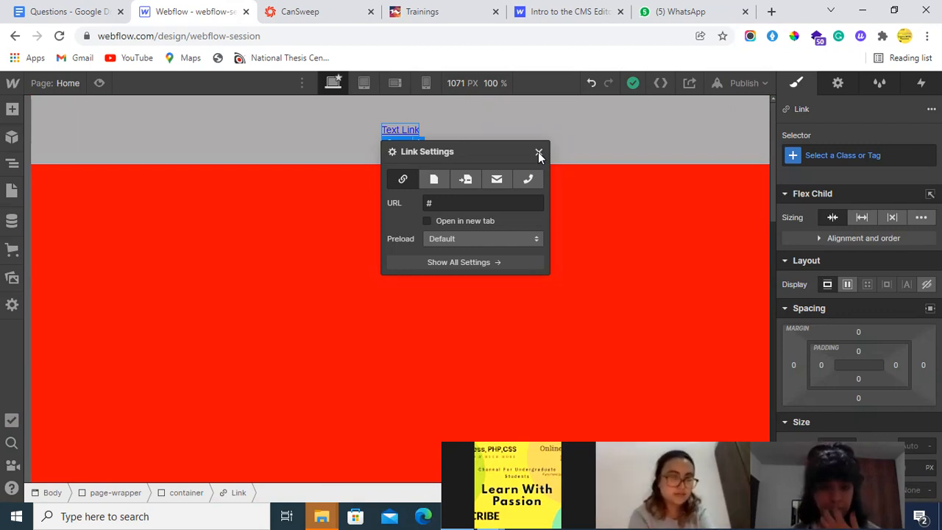
click(539, 154)
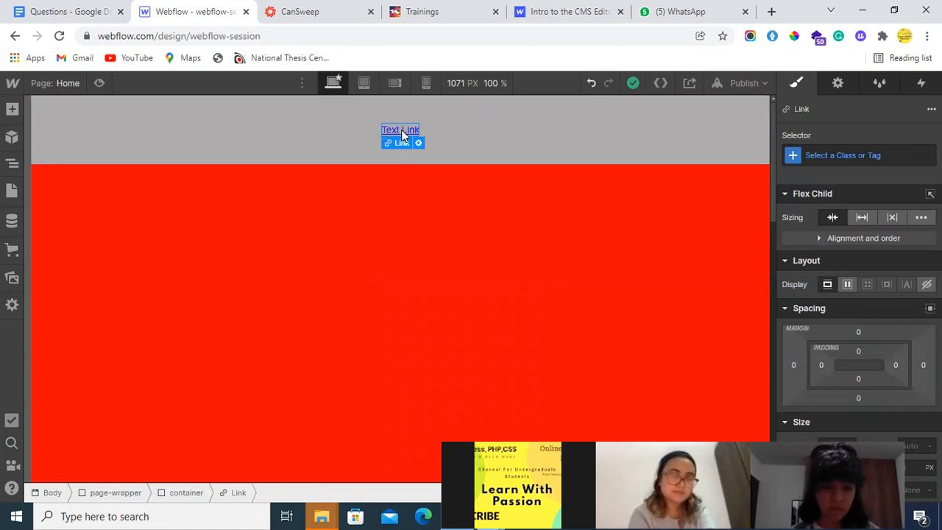
Step: Change the text of the new header link to "Red"
click(812, 153)
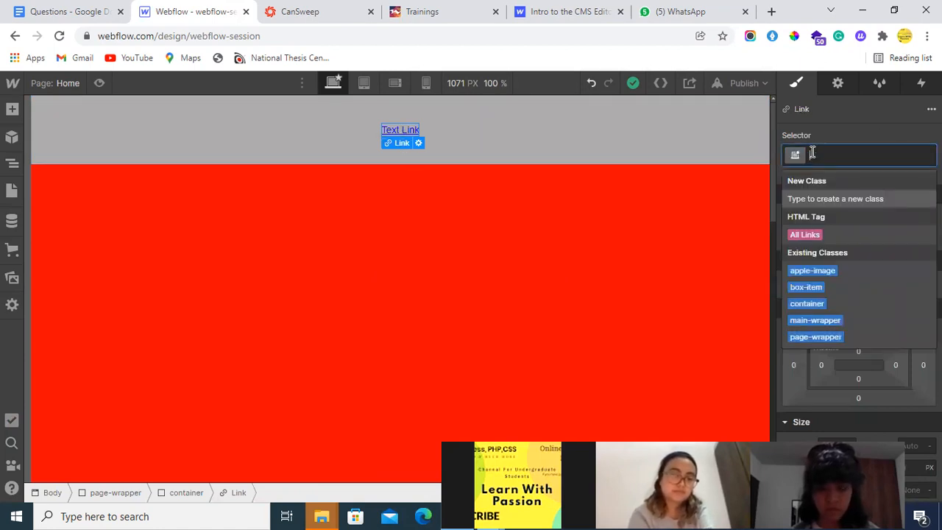
click(390, 129)
double_click(392, 130)
triple_click(392, 130)
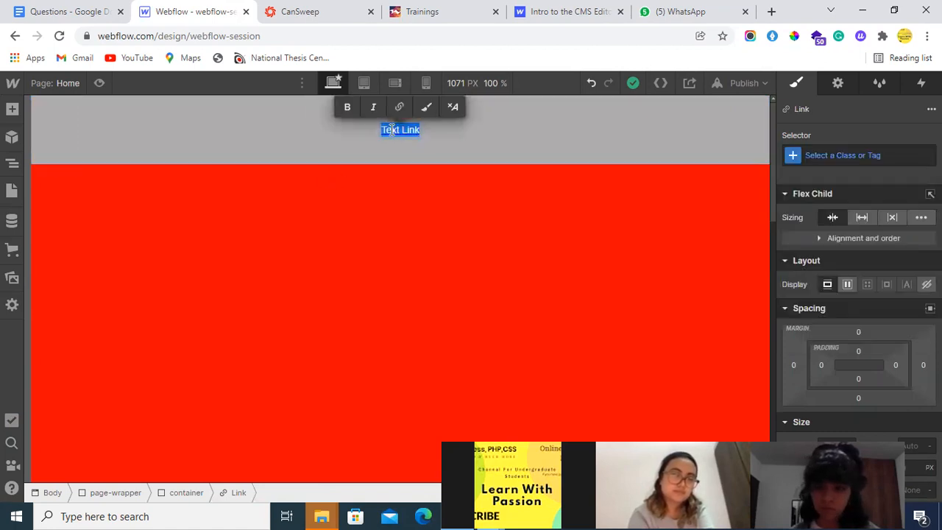
text(Red)
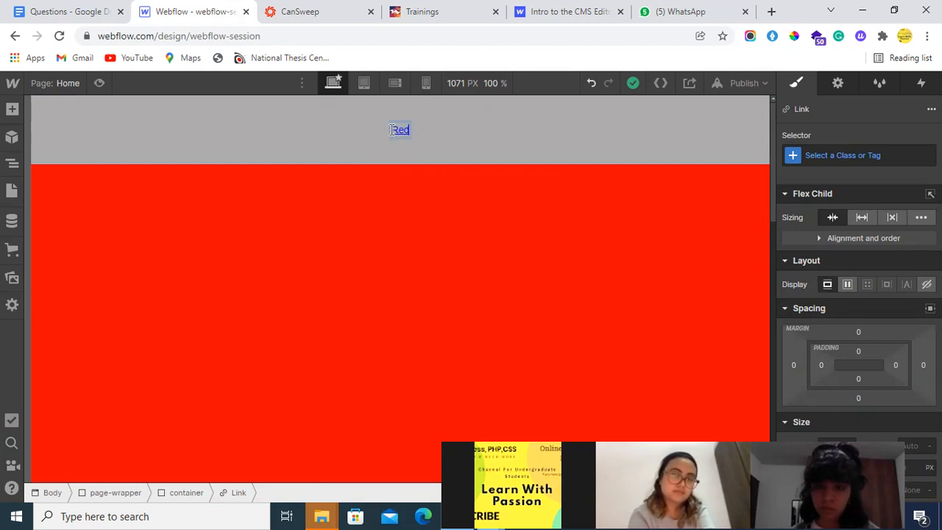
click(455, 128)
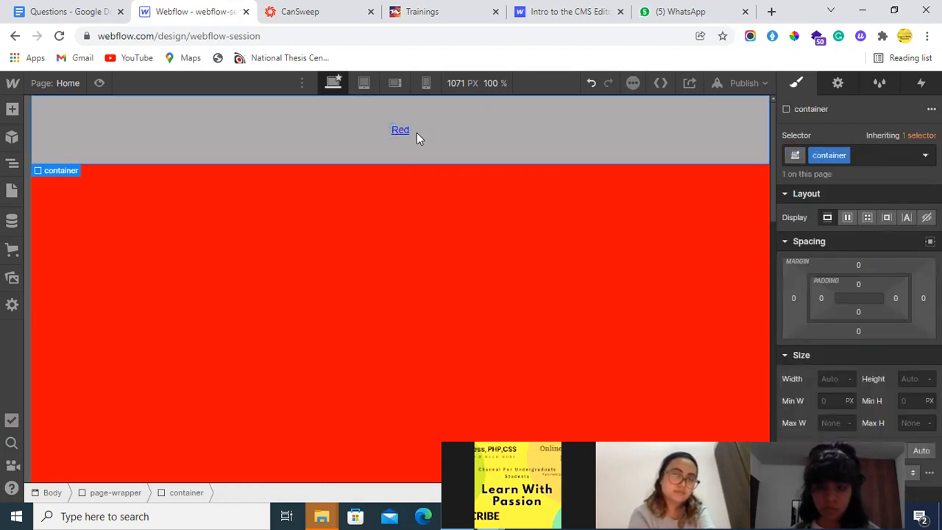
Step: Give the Red link the class section-link and paste two copies of it into the header container
click(403, 129)
click(849, 153)
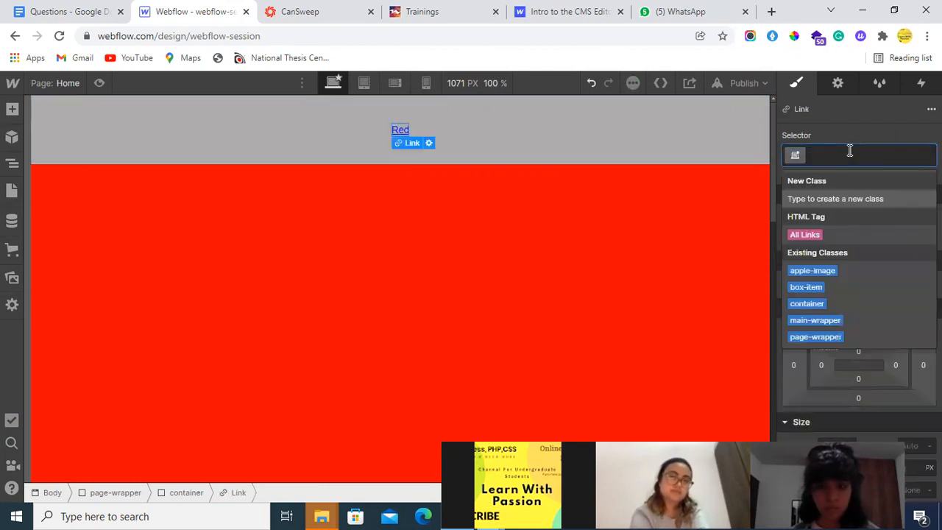
text(li)
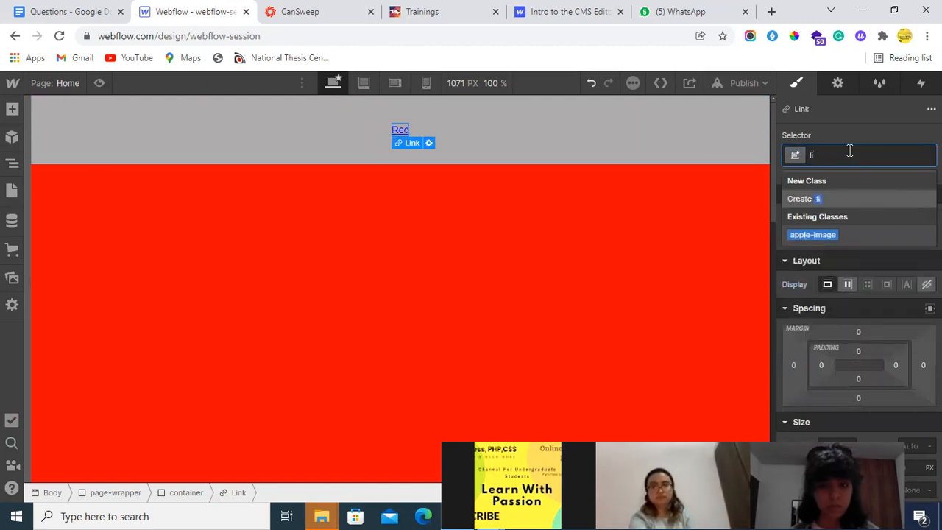
key(BackSpace)
key(BackSpace)
text(sectio)
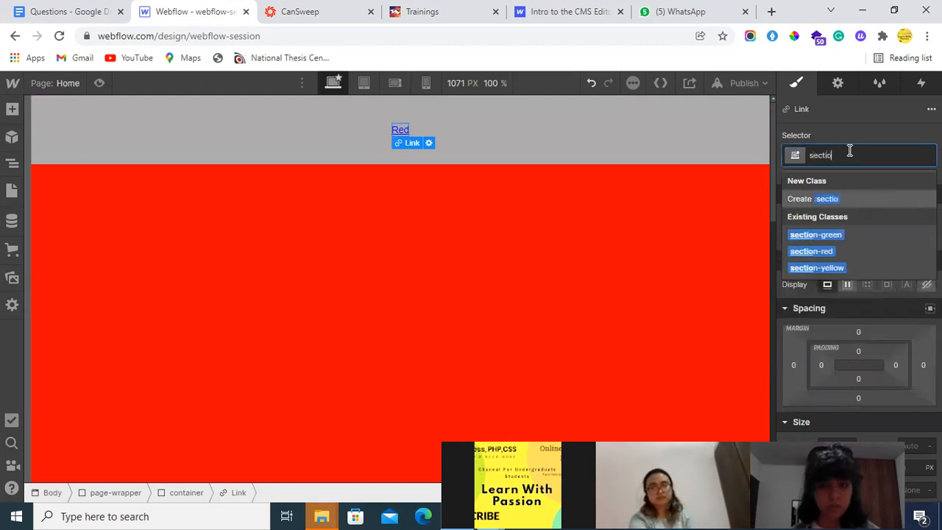
text(n-link)
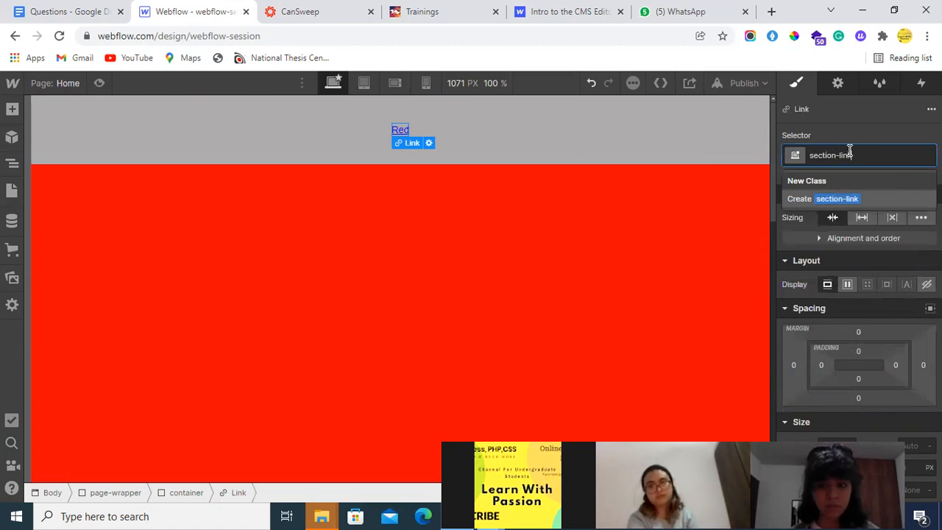
key(Return)
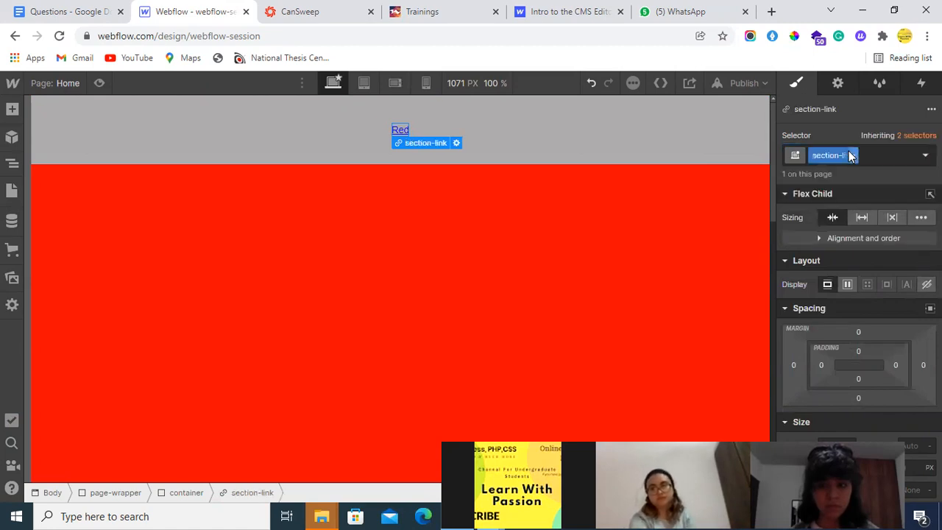
key(ctrl+v)
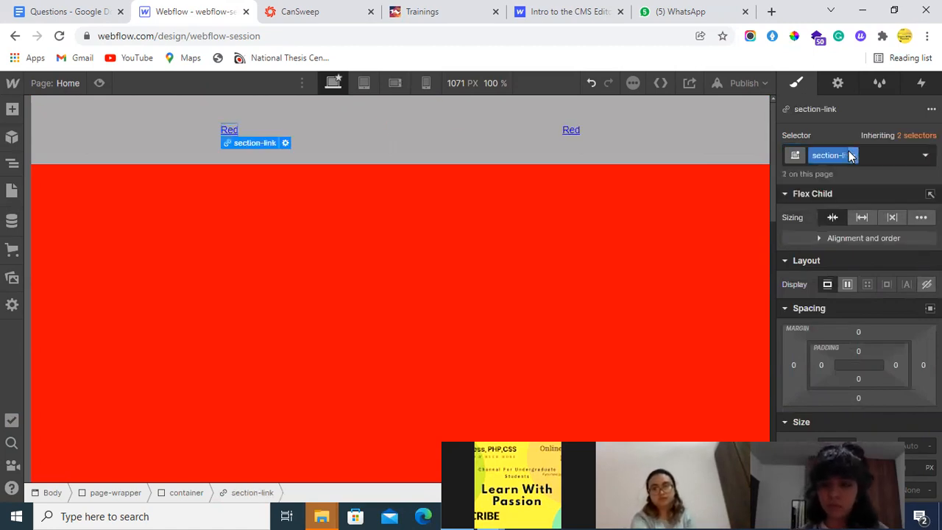
key(ctrl+v)
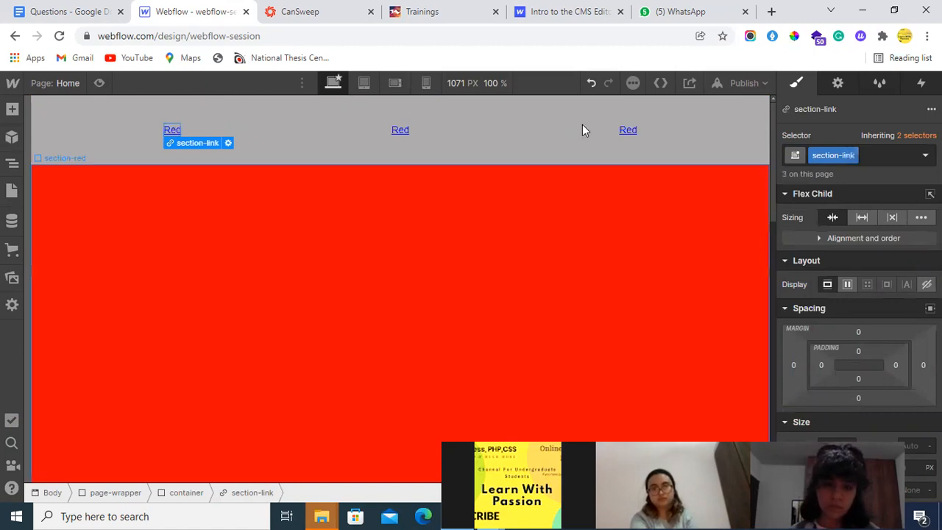
Step: Set the text color of the section-link class to white (fff)
scroll(799, 241, down, 4)
scroll(885, 337, down, 6)
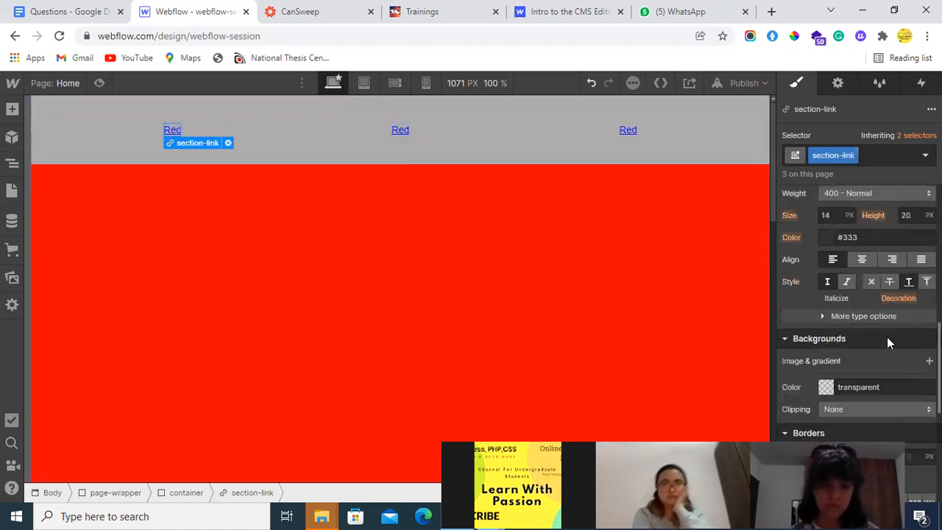
scroll(862, 335, up, 5)
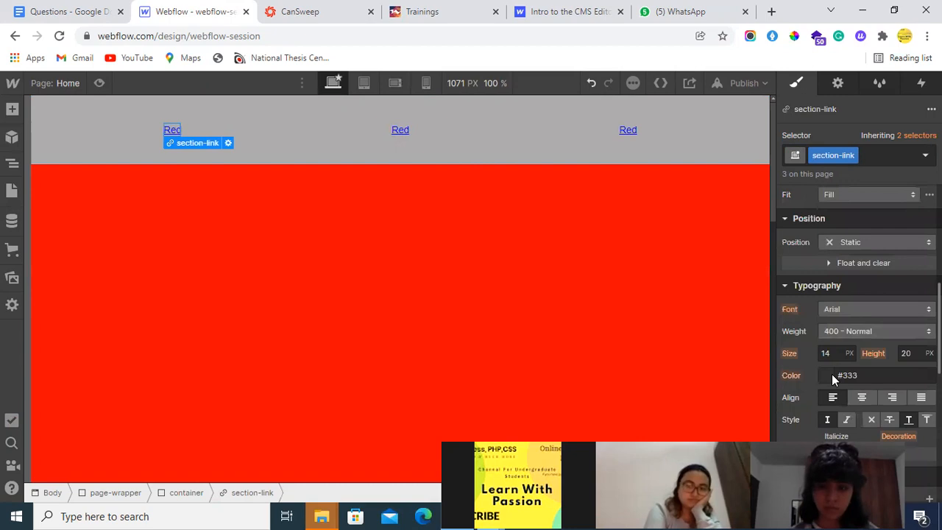
click(837, 376)
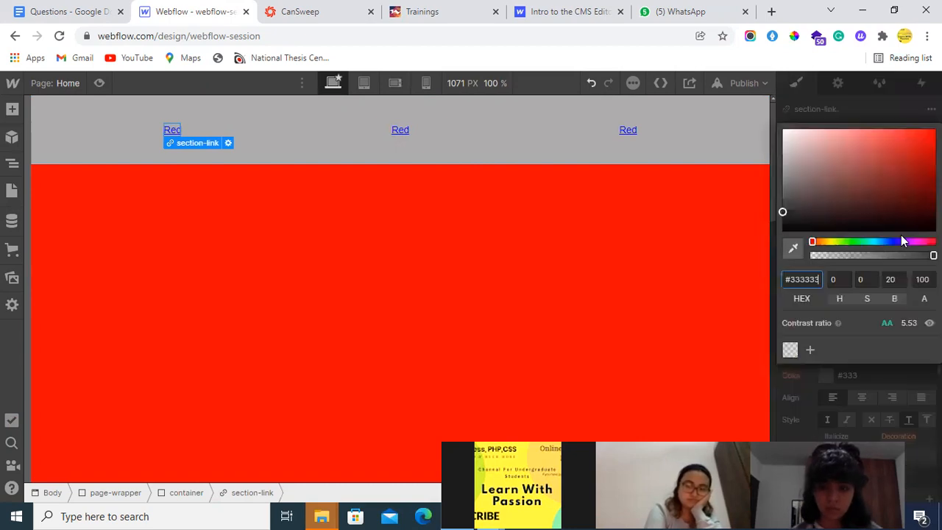
click(849, 381)
click(850, 382)
text(fff)
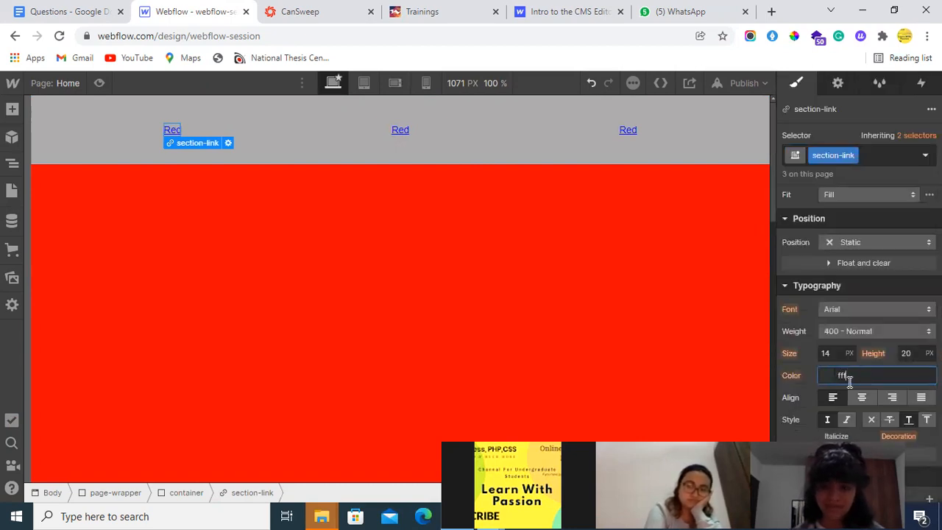
key(Return)
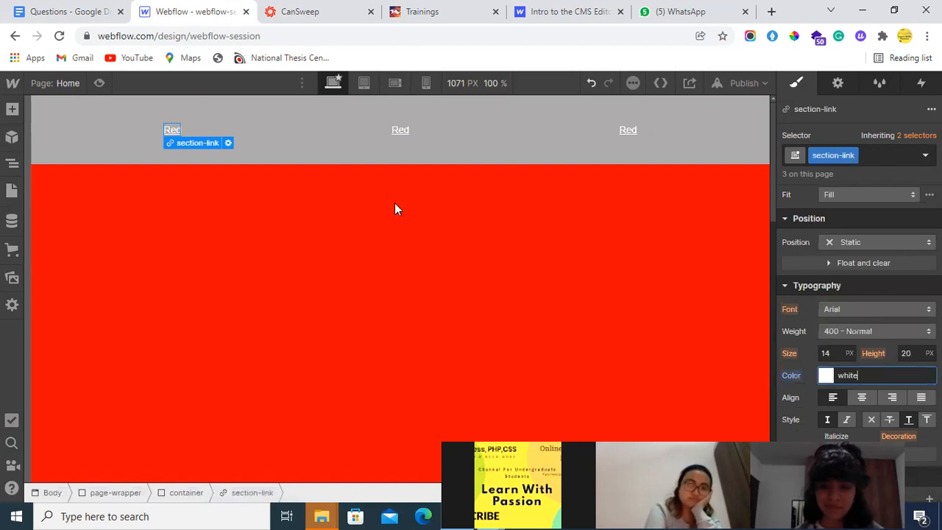
Step: Change the text of the second and third header links to "Yellow" and "Green"
double_click(397, 128)
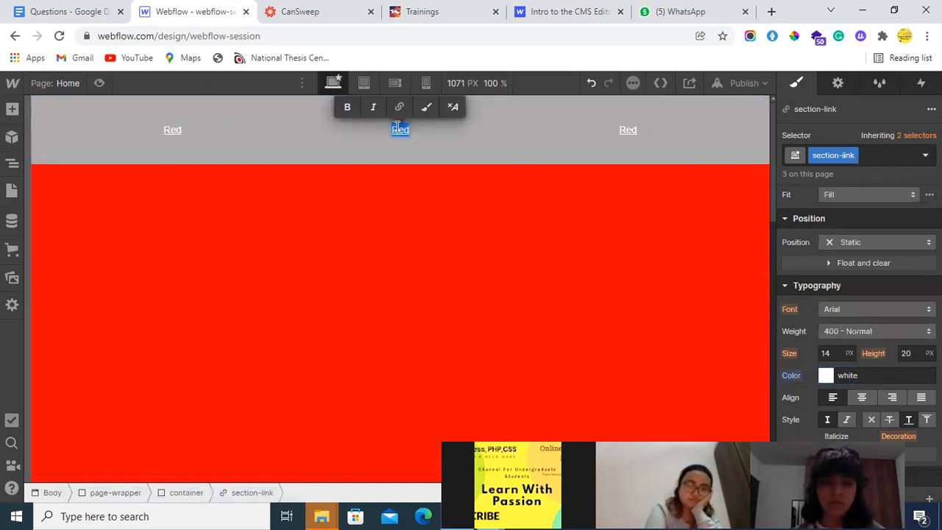
text(Yellow)
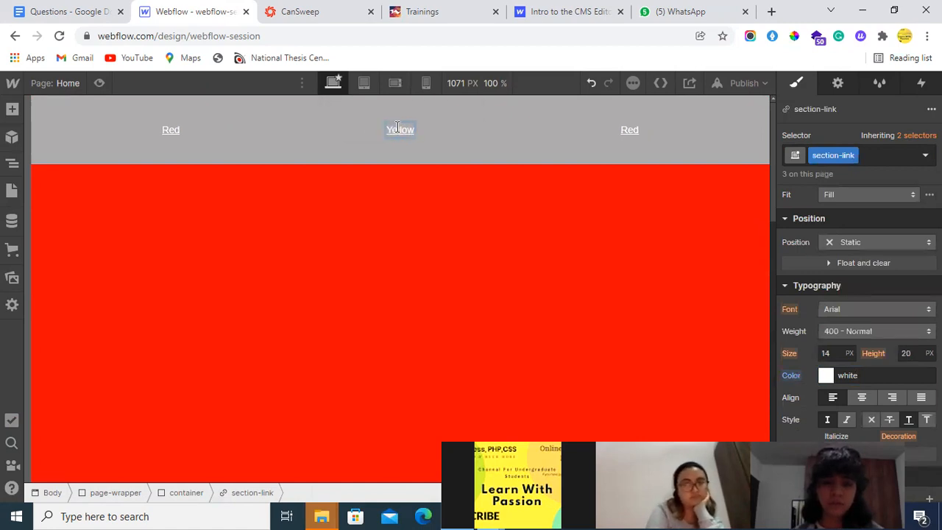
double_click(626, 130)
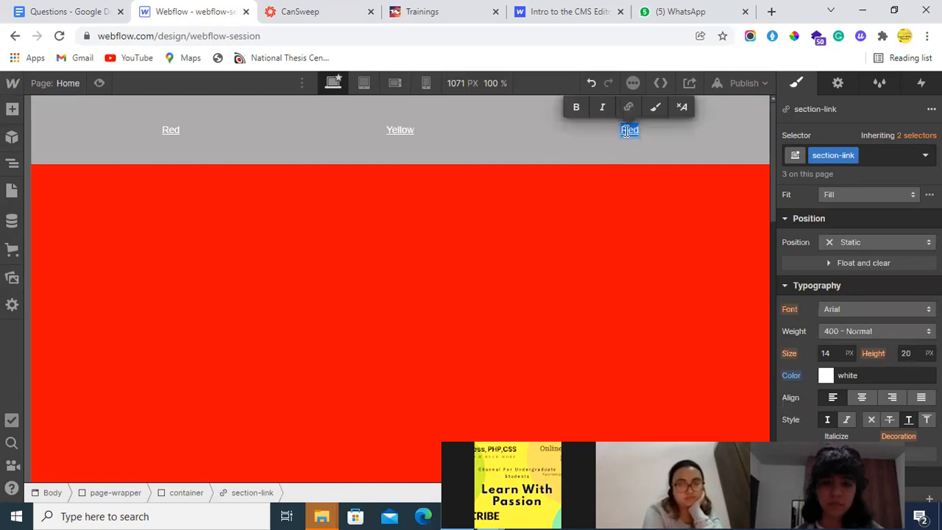
text(Green)
click(310, 148)
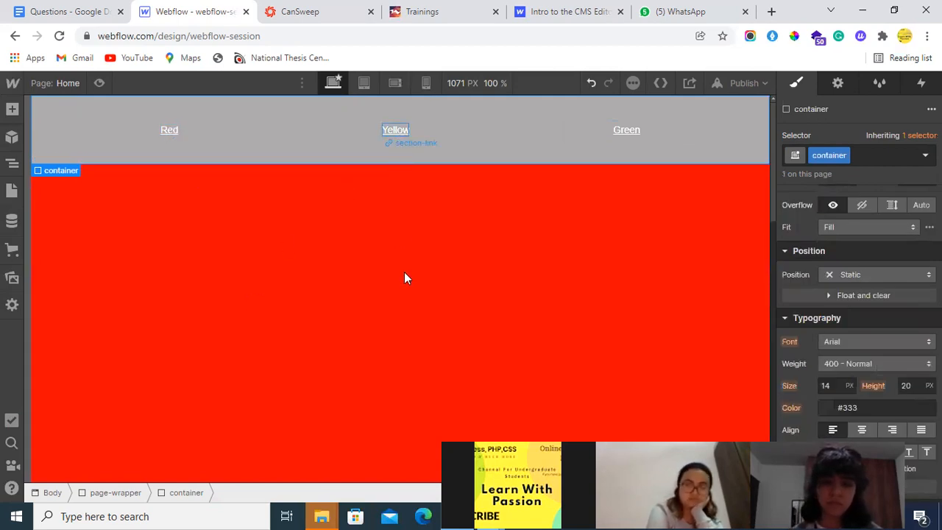
Step: Set the red section's HTML tag to Section and give it the ID "Red" for in-page linking
scroll(404, 271, down, 5)
scroll(406, 278, up, 5)
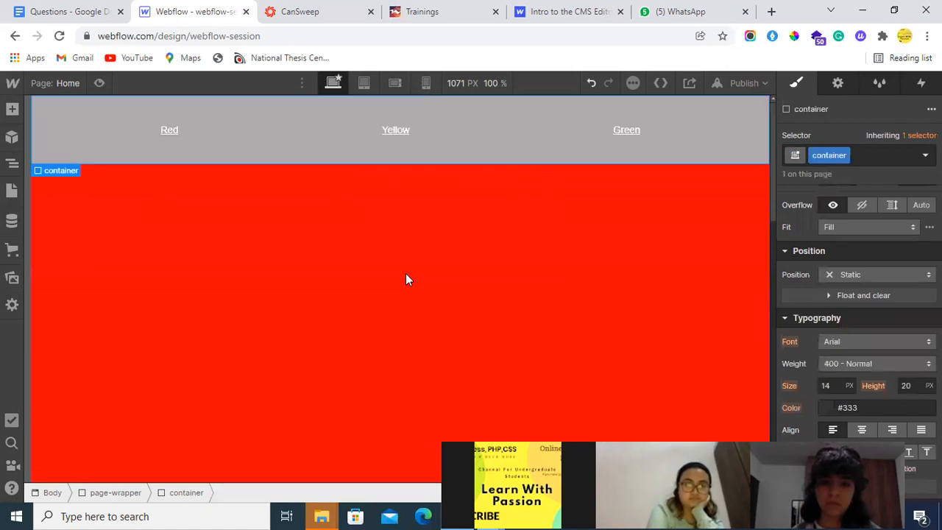
scroll(546, 243, down, 10)
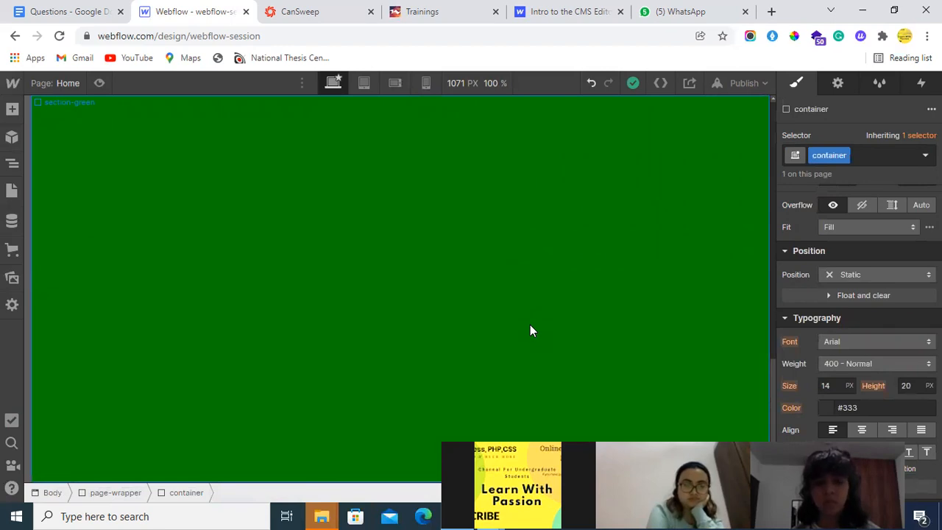
scroll(530, 331, up, 10)
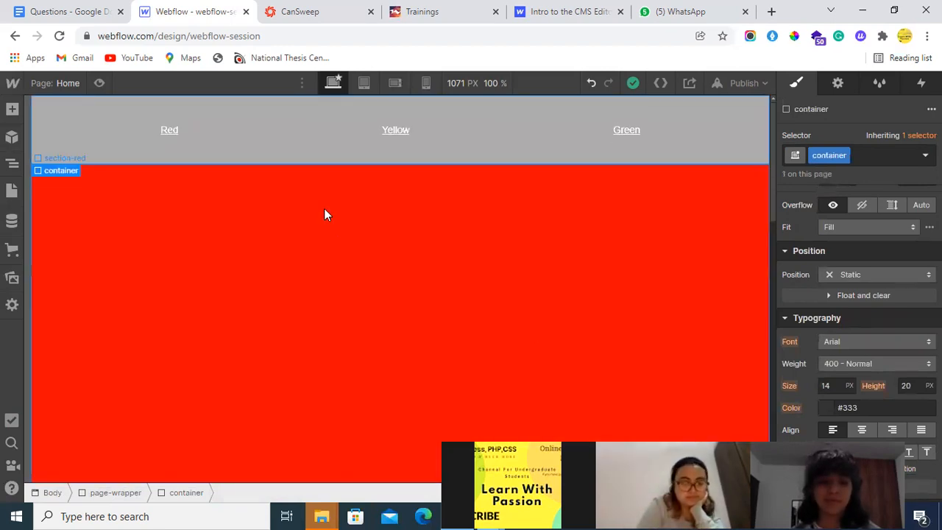
click(182, 270)
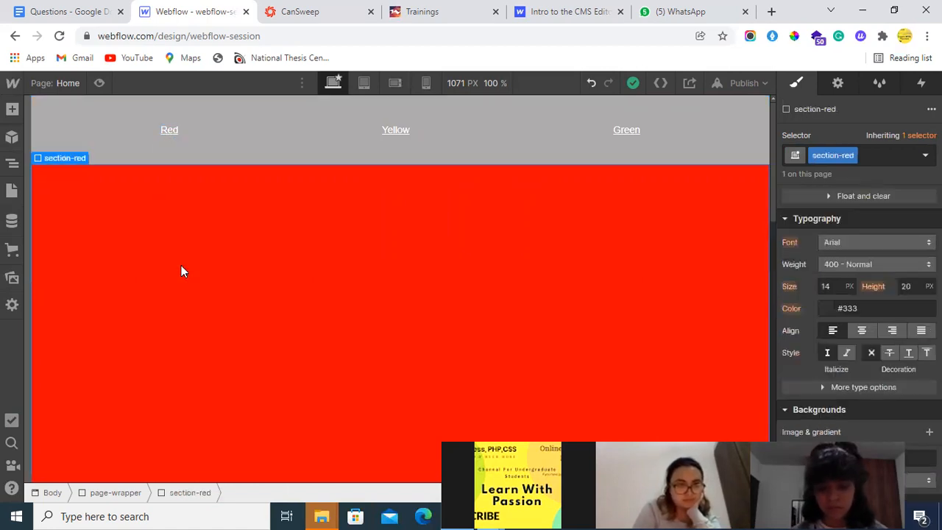
click(843, 85)
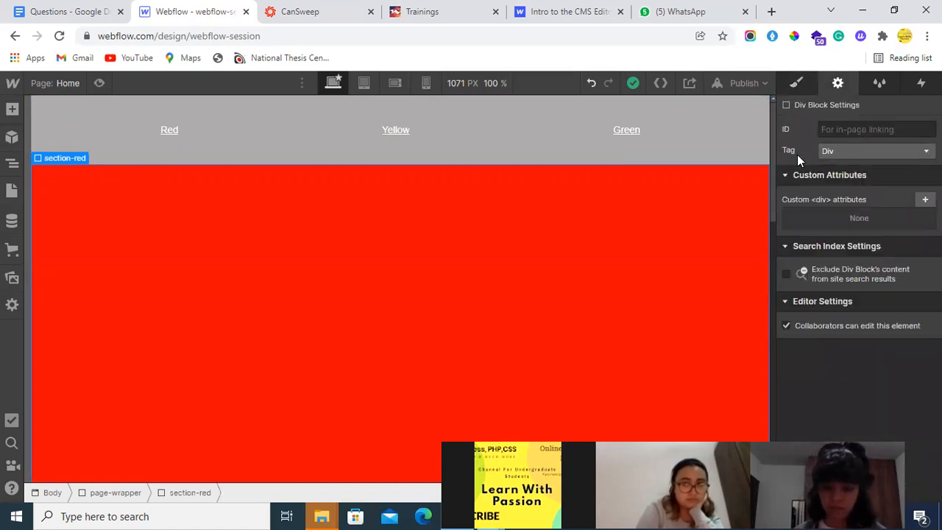
click(848, 151)
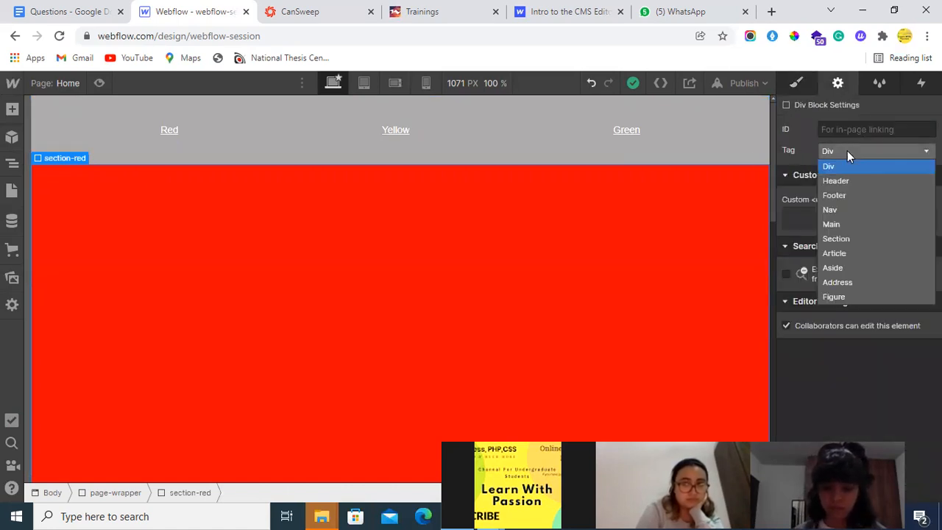
click(856, 238)
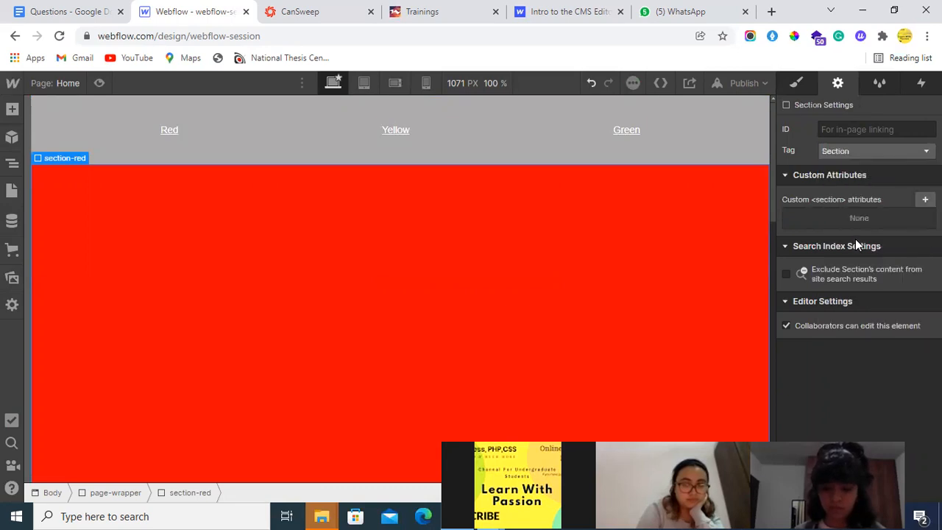
click(840, 130)
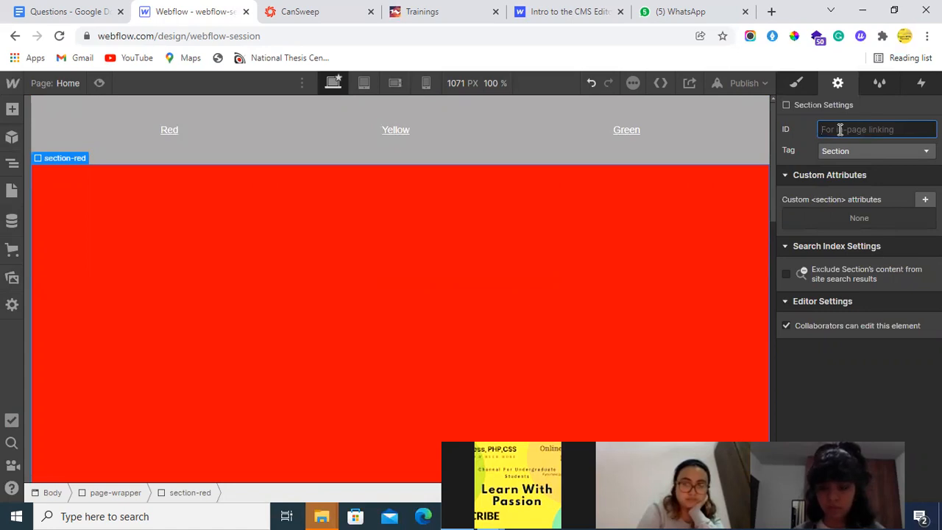
text(Red)
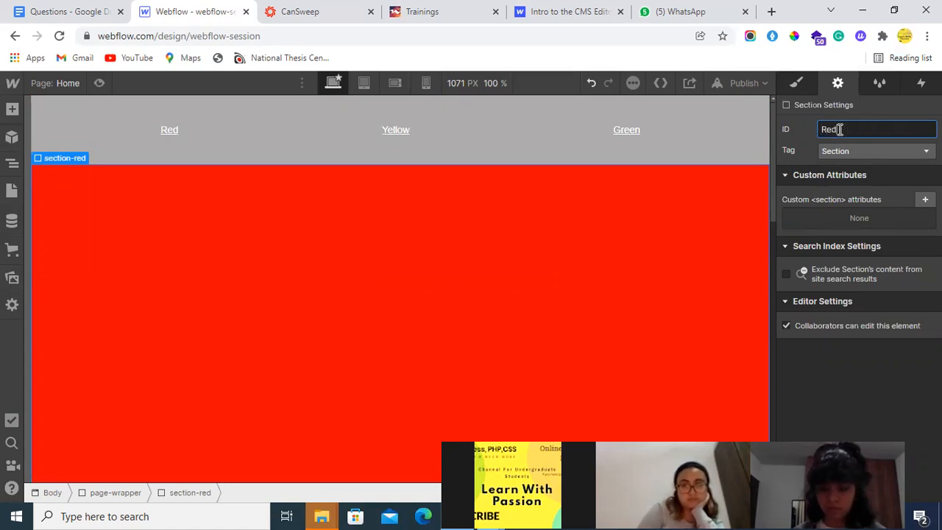
key(Return)
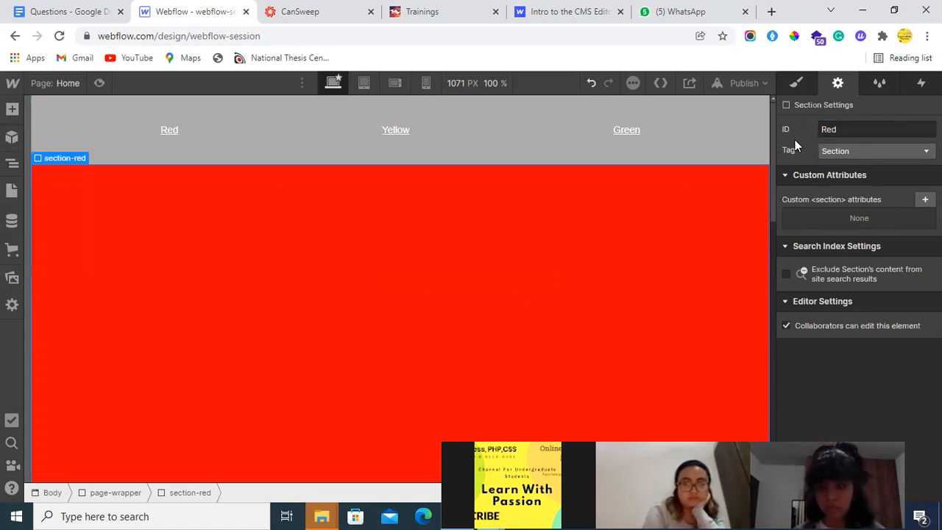
Step: Set the section-yellow block's HTML tag to Section and enter "Yellow" as its ID
click(12, 163)
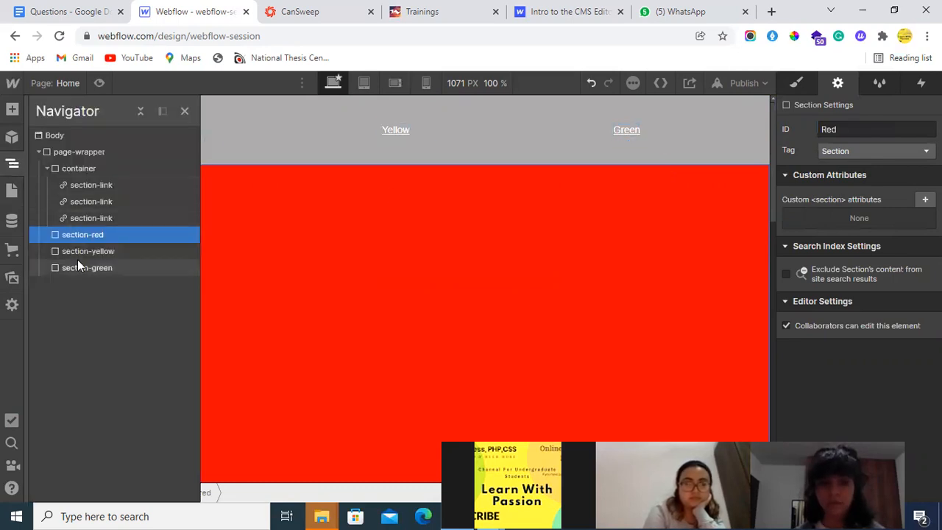
click(77, 253)
click(852, 147)
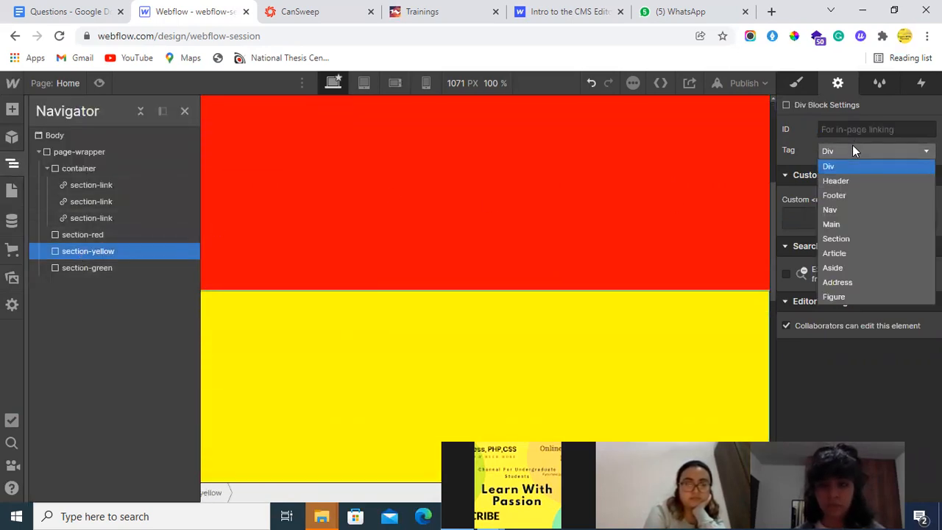
click(857, 238)
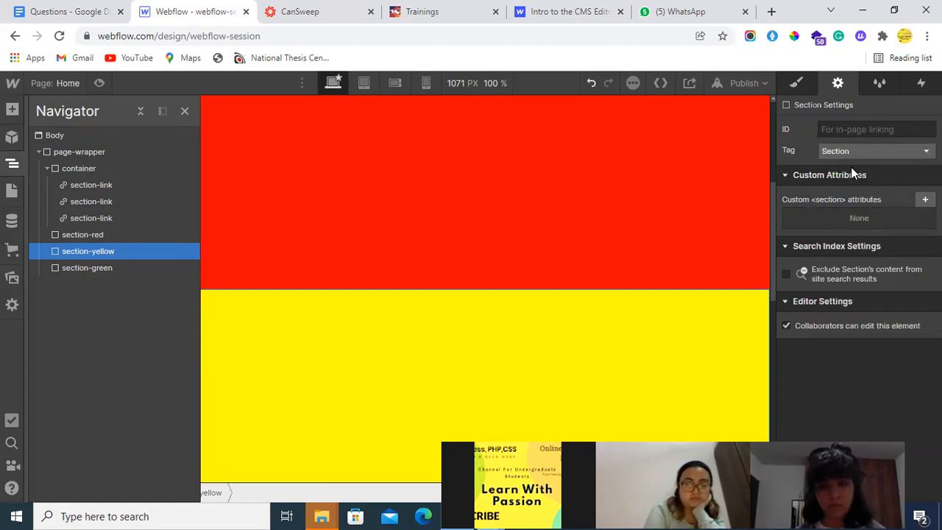
click(854, 133)
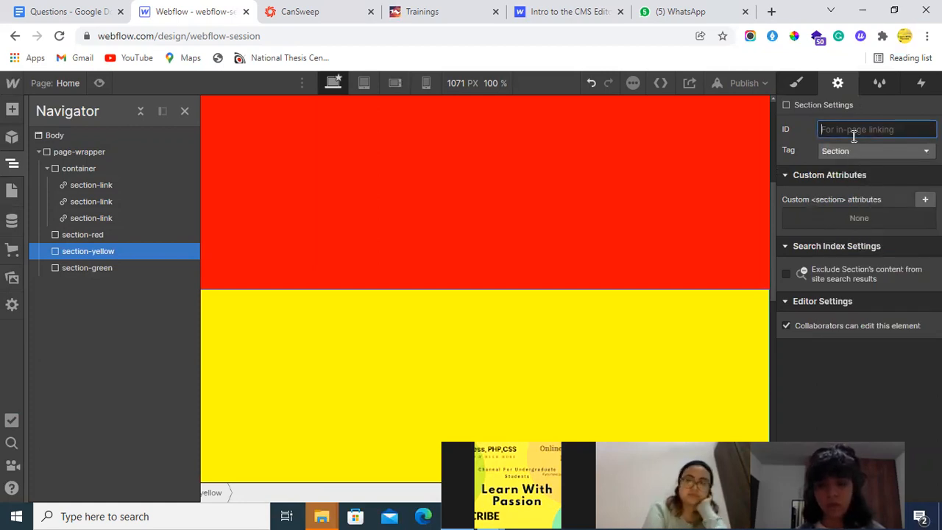
text(Yellow)
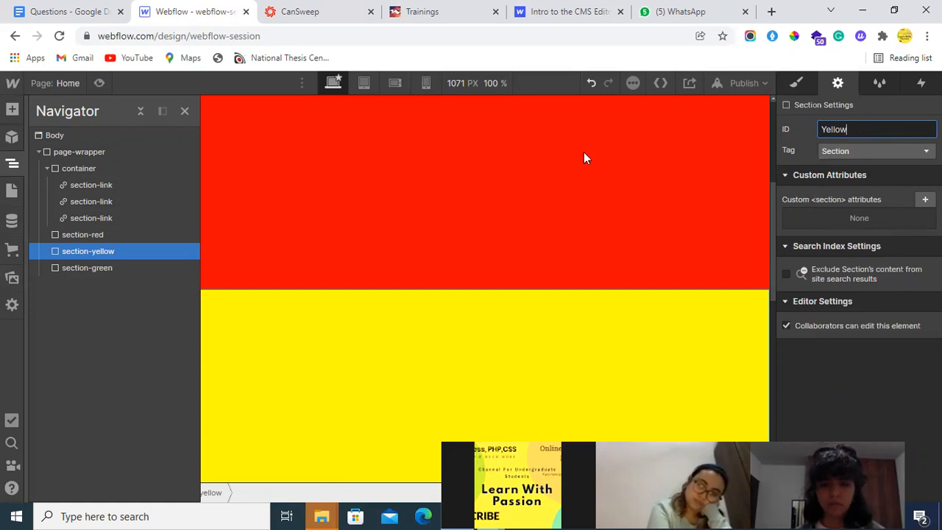
Step: Set the section-green block's HTML tag to Section and give it the ID "Green"
click(142, 267)
click(836, 151)
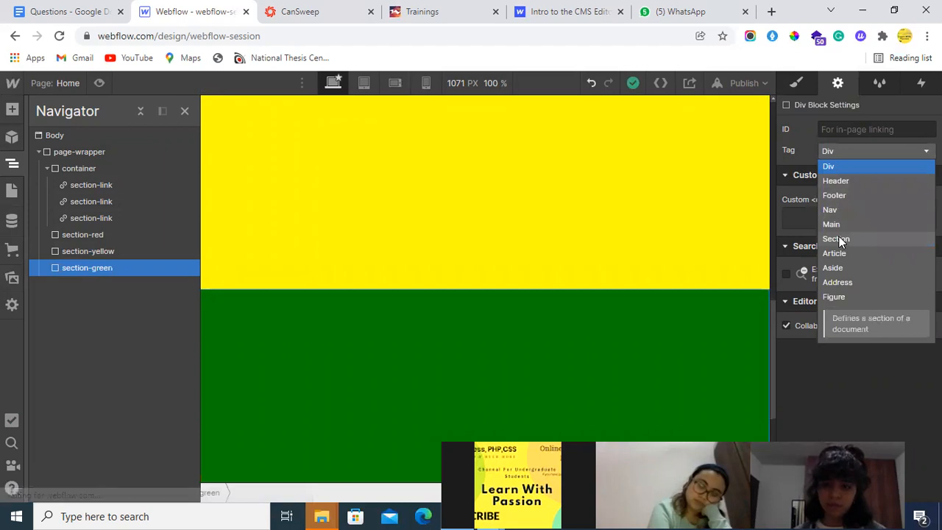
click(836, 239)
click(841, 126)
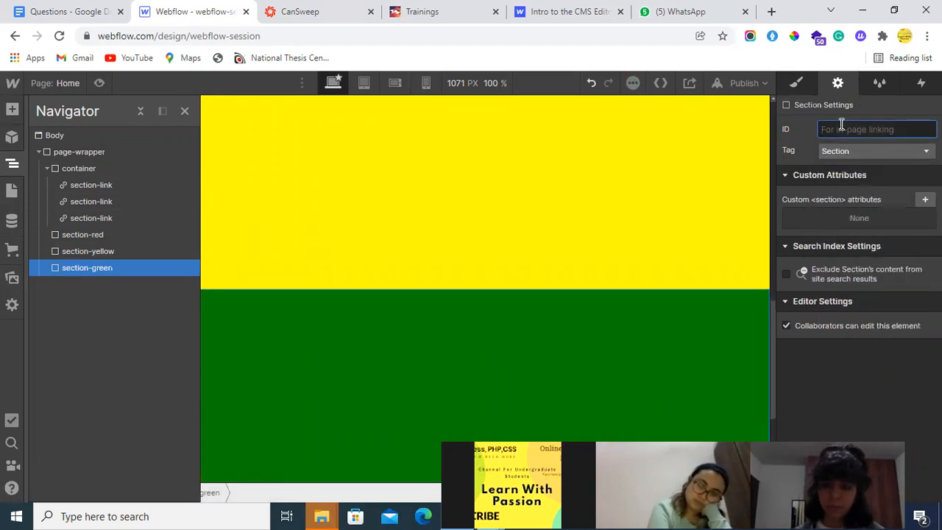
text(F)
key(BackSpace)
text(Gree)
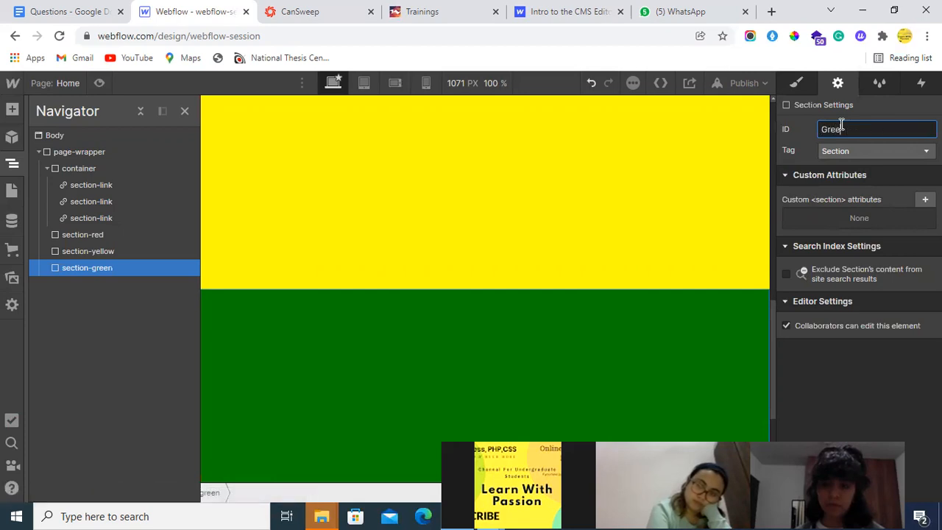
text(n)
key(Return)
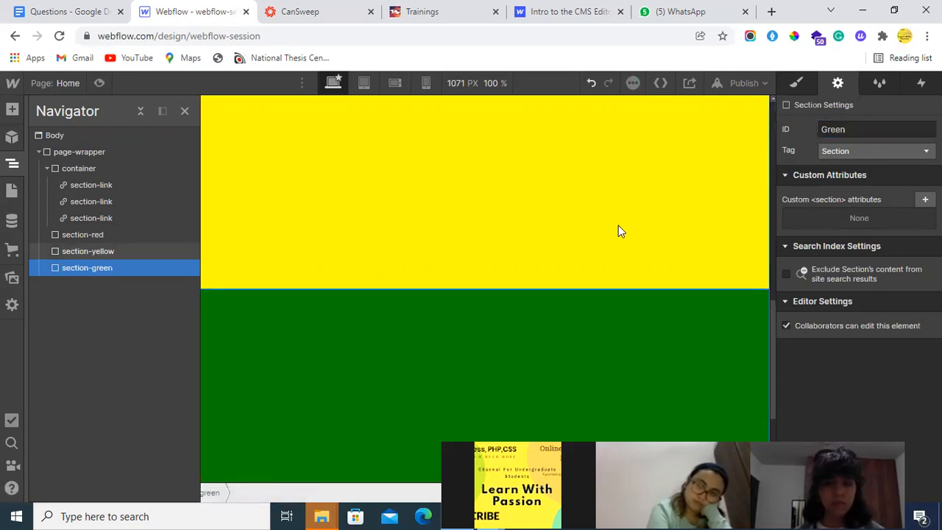
Step: Make the Red header link a page section link that targets the Red section
click(618, 231)
scroll(413, 258, up, 10)
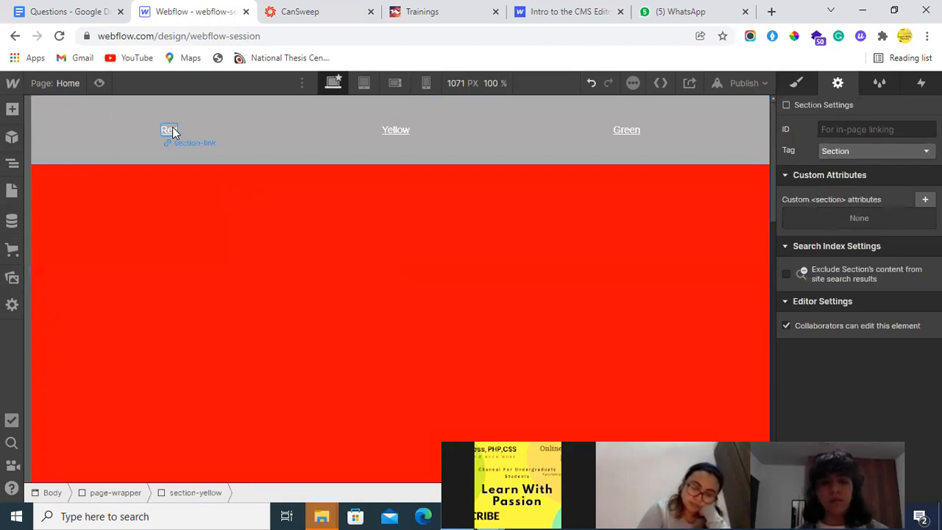
click(172, 131)
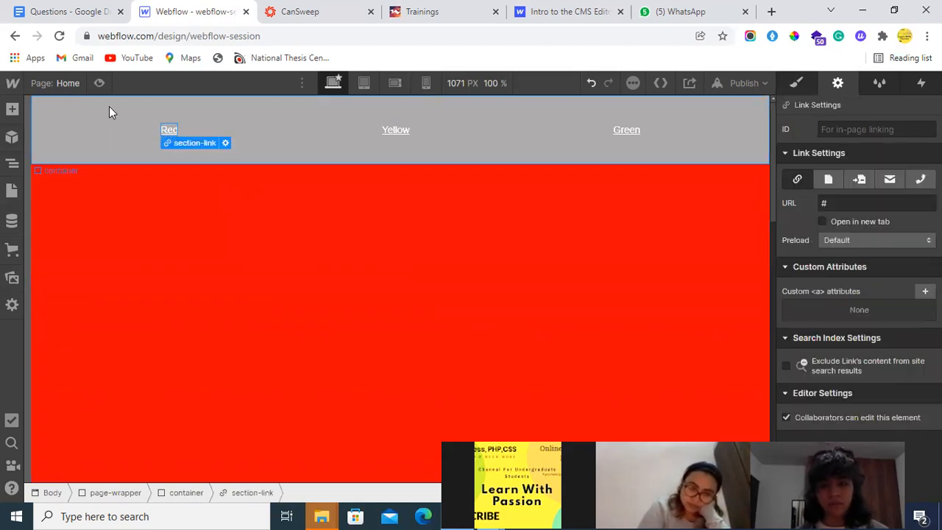
click(856, 179)
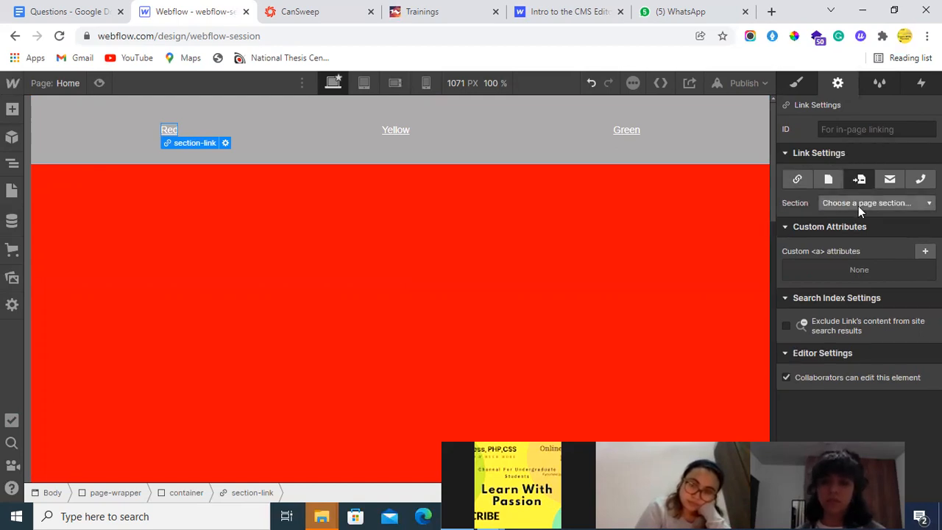
click(858, 206)
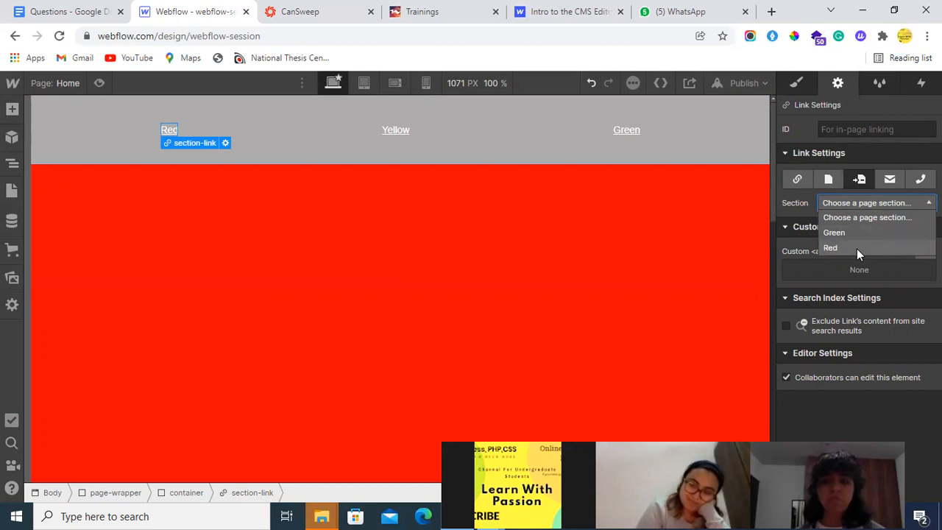
click(857, 248)
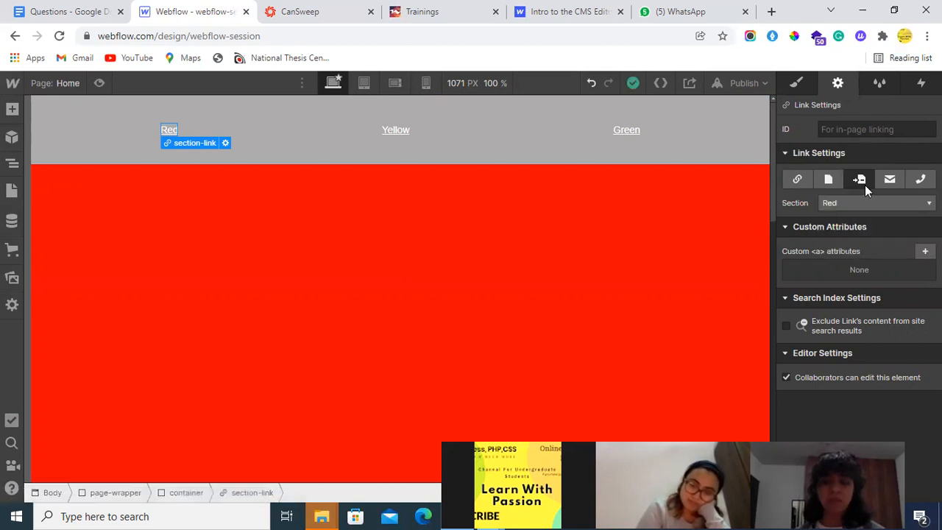
Step: Enter the ID "Yellow" again for the yellow section and confirm it
click(400, 133)
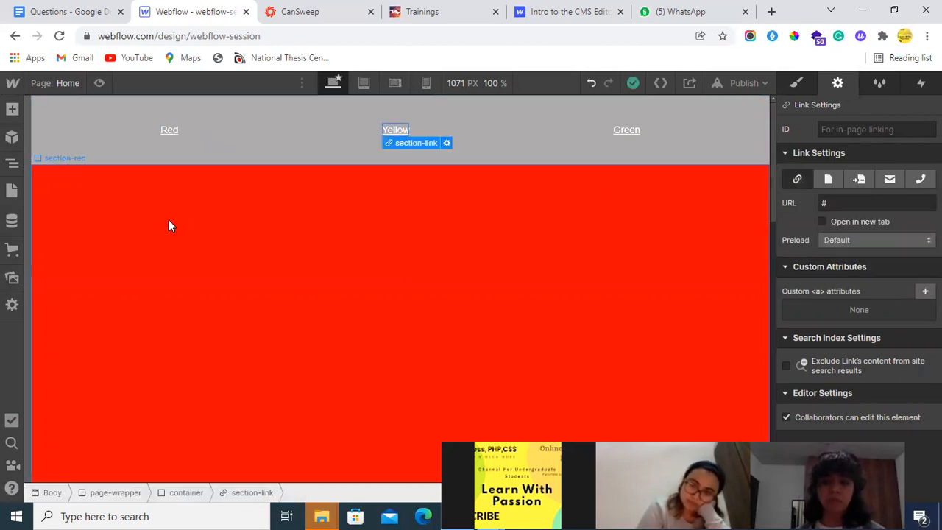
scroll(178, 246, down, 3)
scroll(178, 248, down, 3)
click(187, 260)
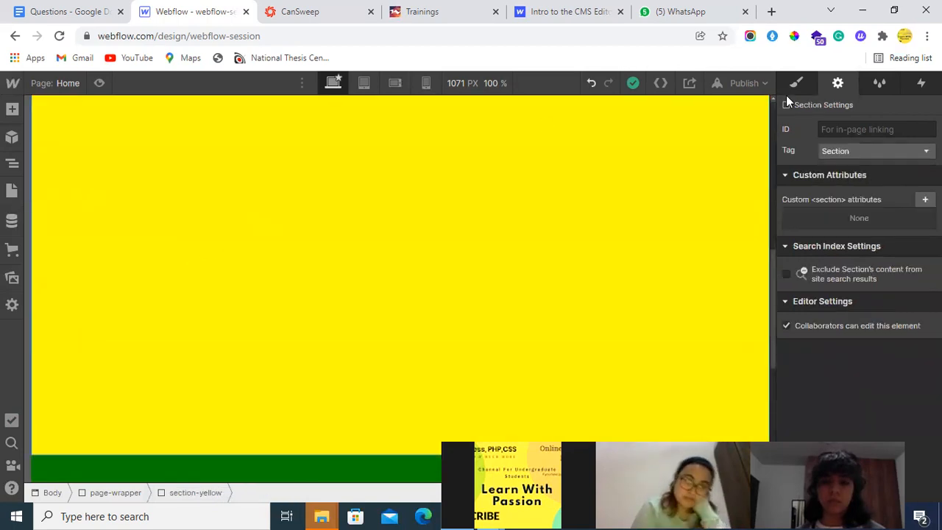
click(840, 129)
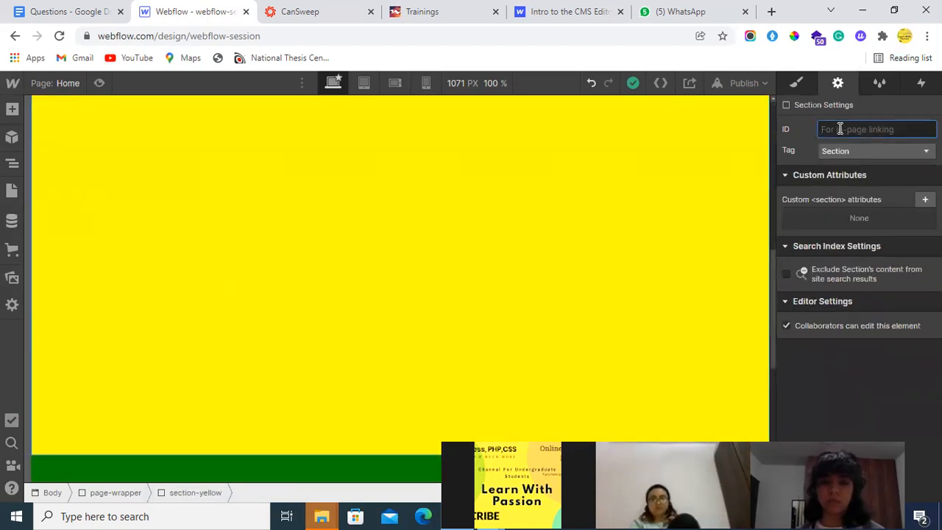
text(yellow)
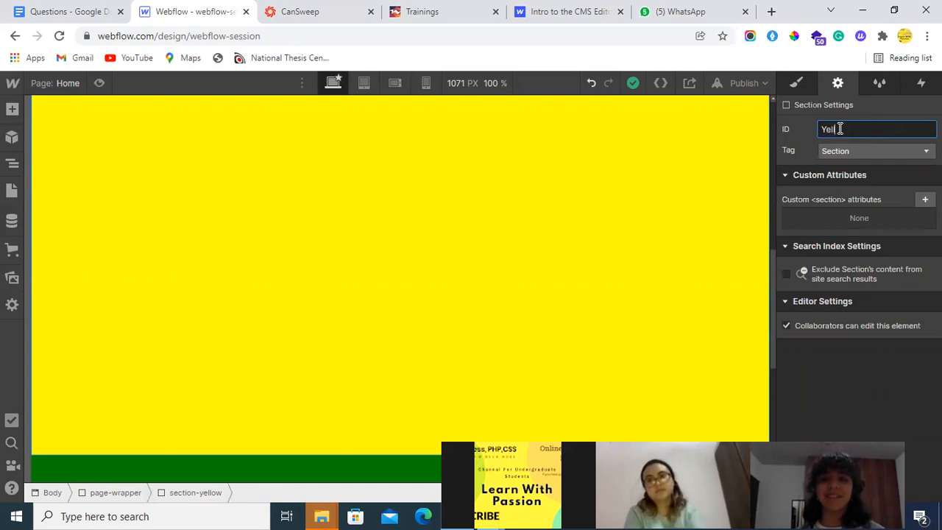
key(Return)
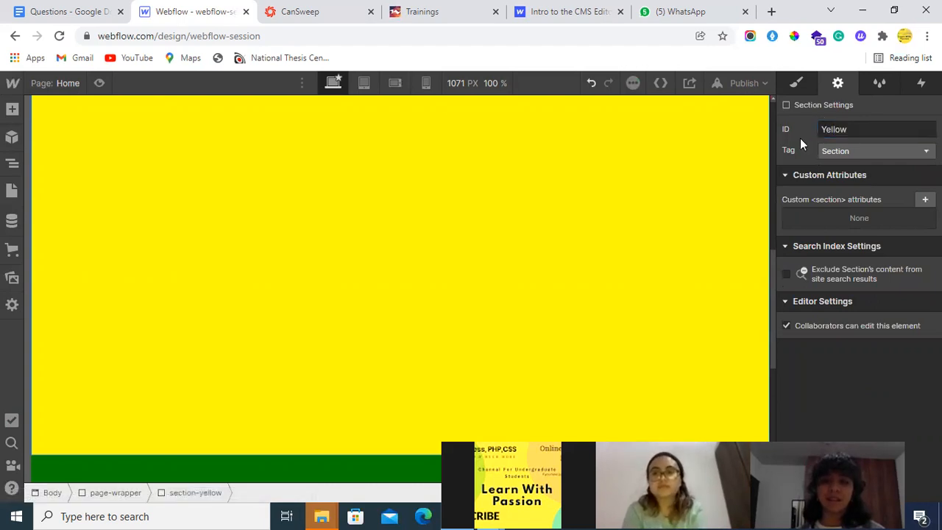
Step: Make the Yellow header link a page section link that targets the Yellow section
scroll(410, 190, up, 3)
scroll(409, 193, up, 1)
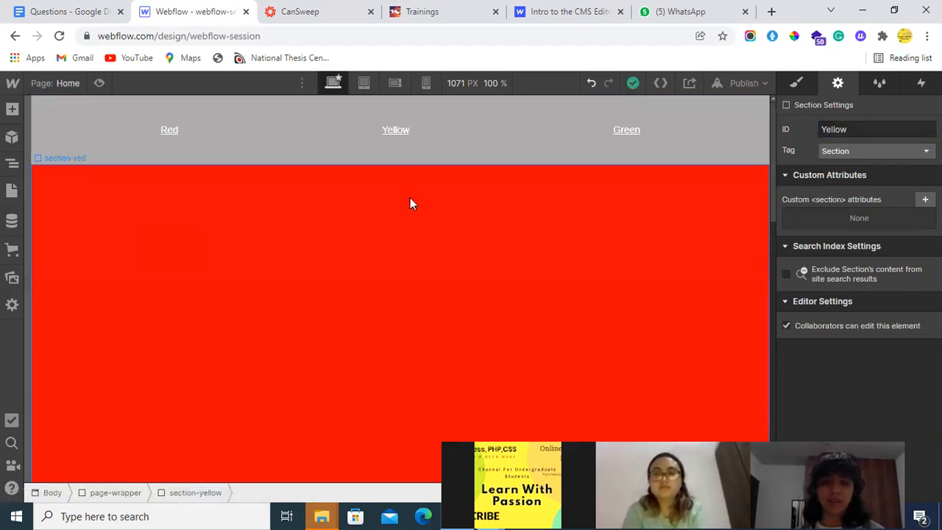
click(388, 130)
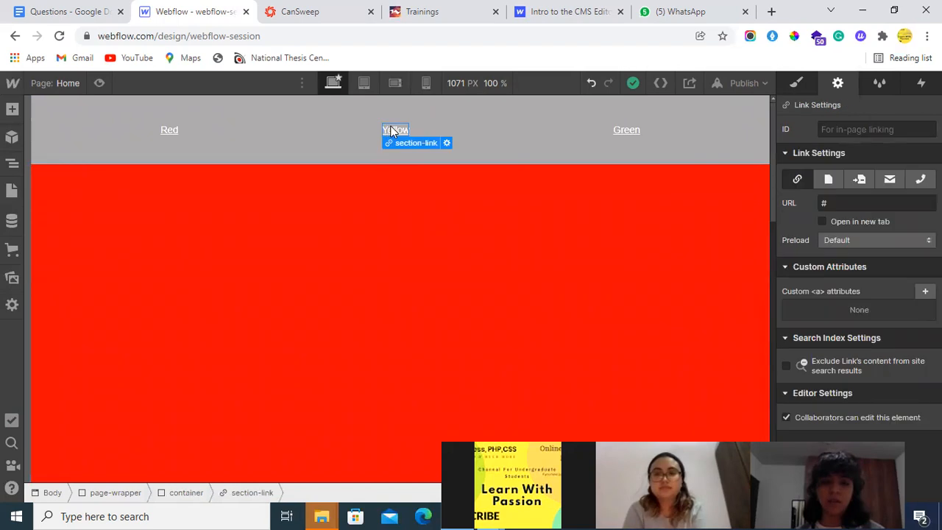
click(860, 180)
click(852, 204)
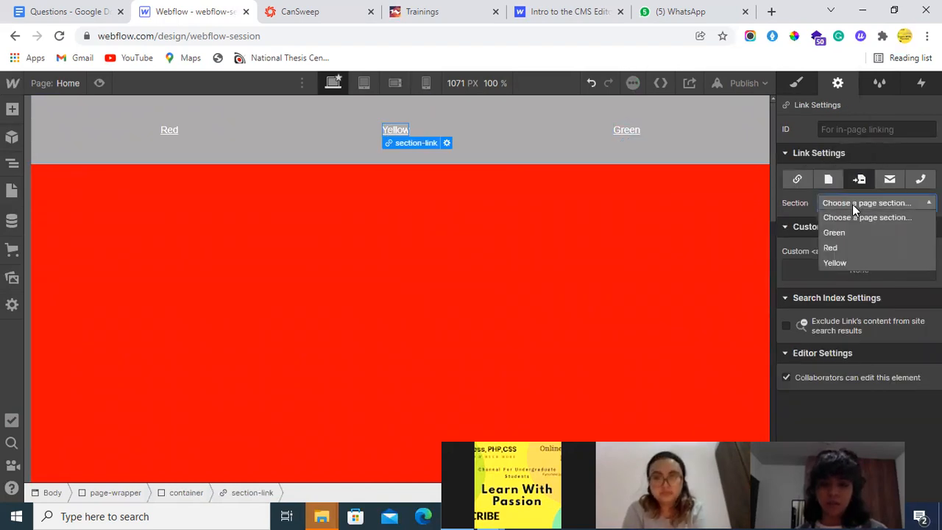
click(852, 262)
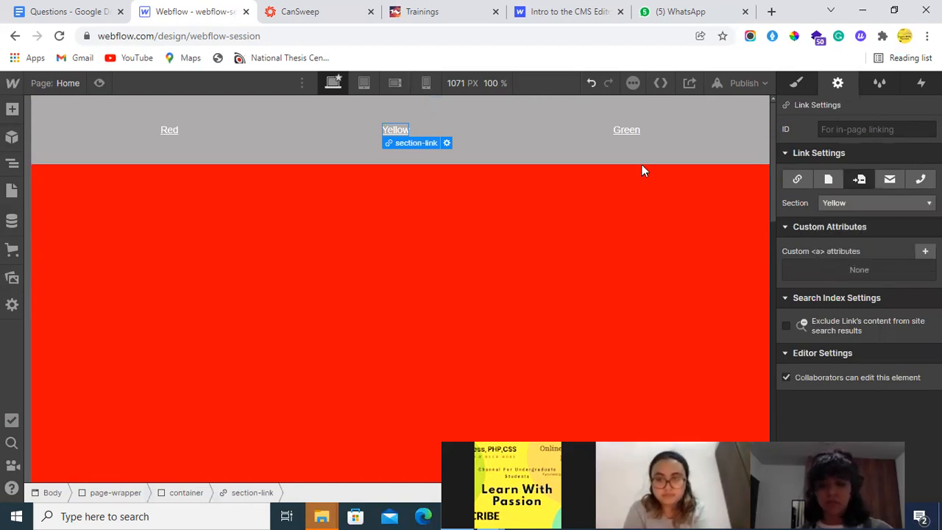
Step: Make the Green header link a page section link that targets the Green section
click(625, 129)
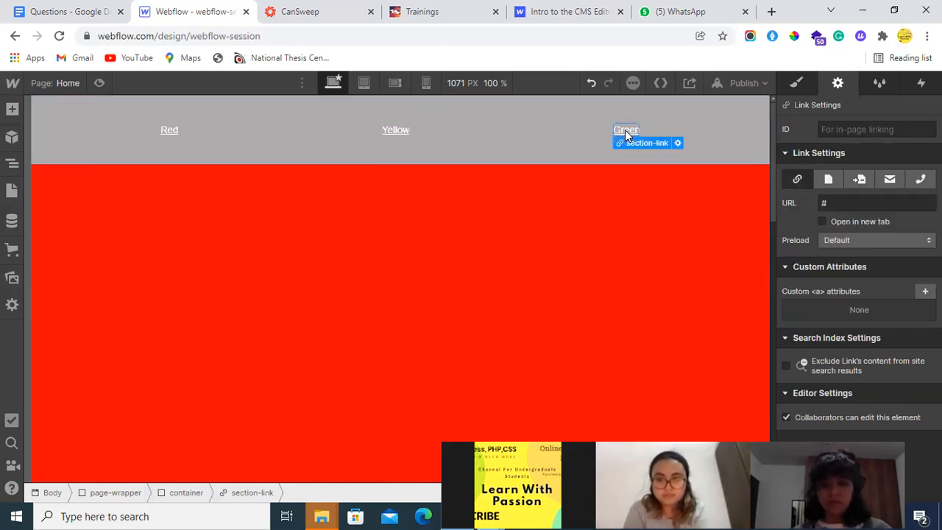
click(852, 178)
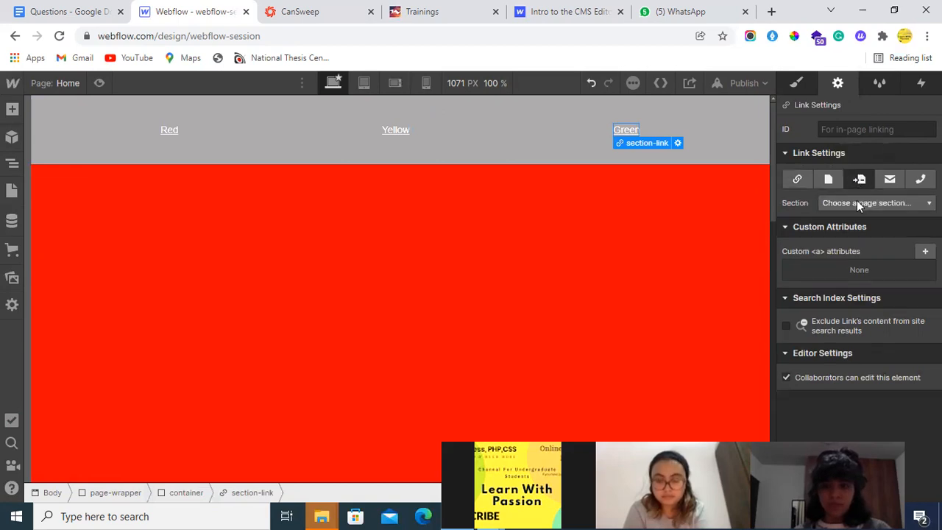
click(856, 200)
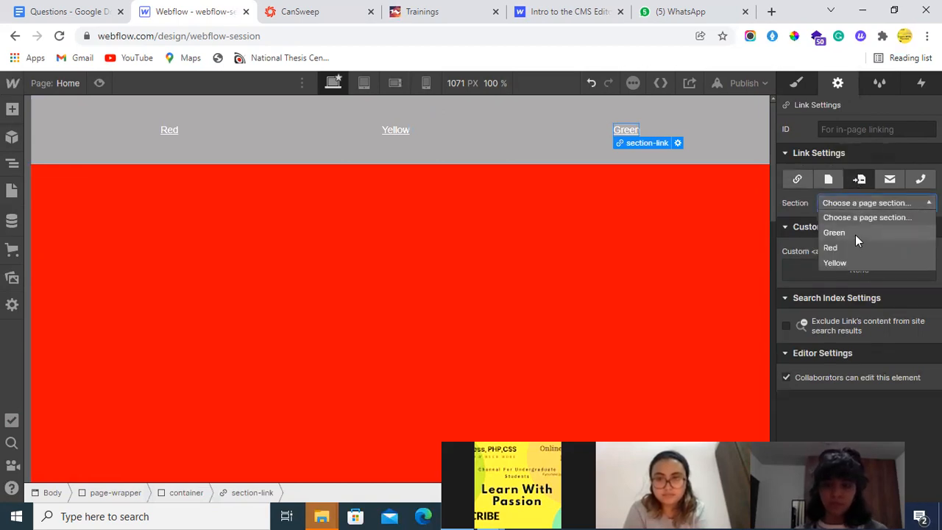
click(855, 234)
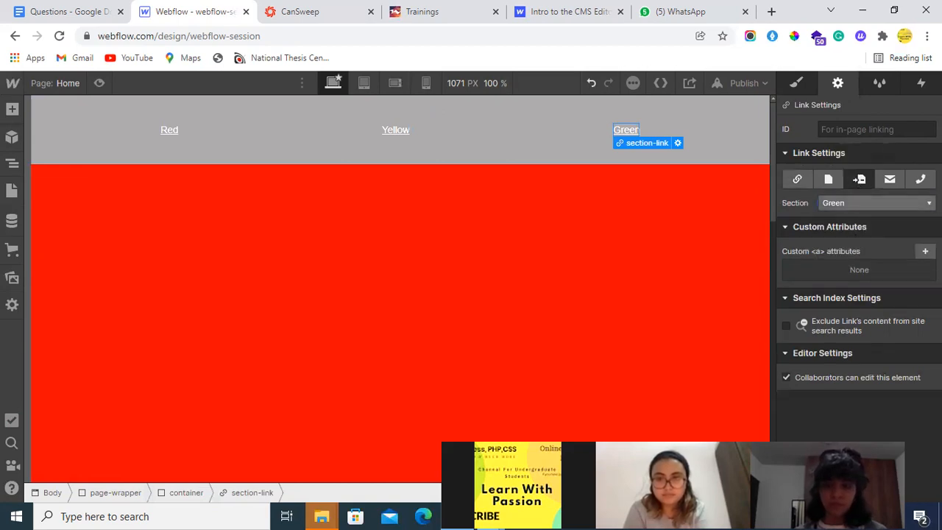
Step: Preview the page, test the Green and Yellow header links, and return to the design view
click(101, 84)
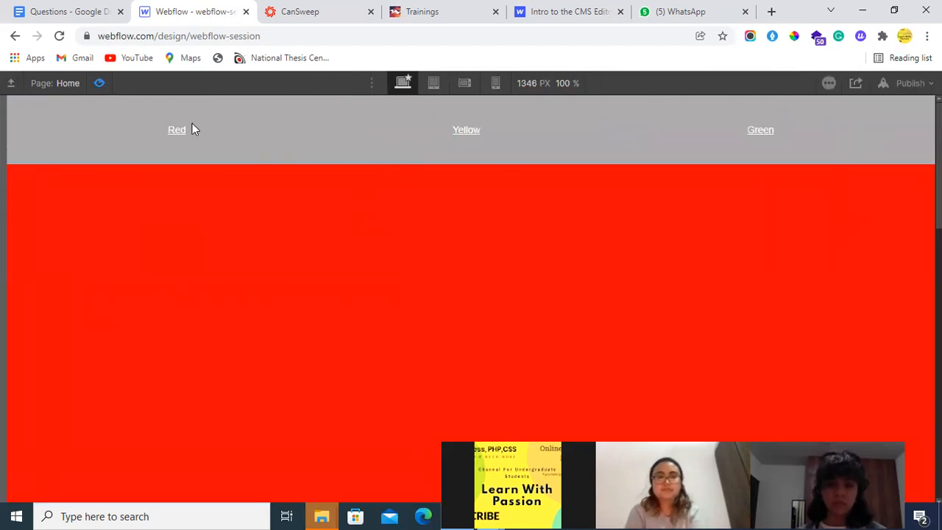
click(761, 133)
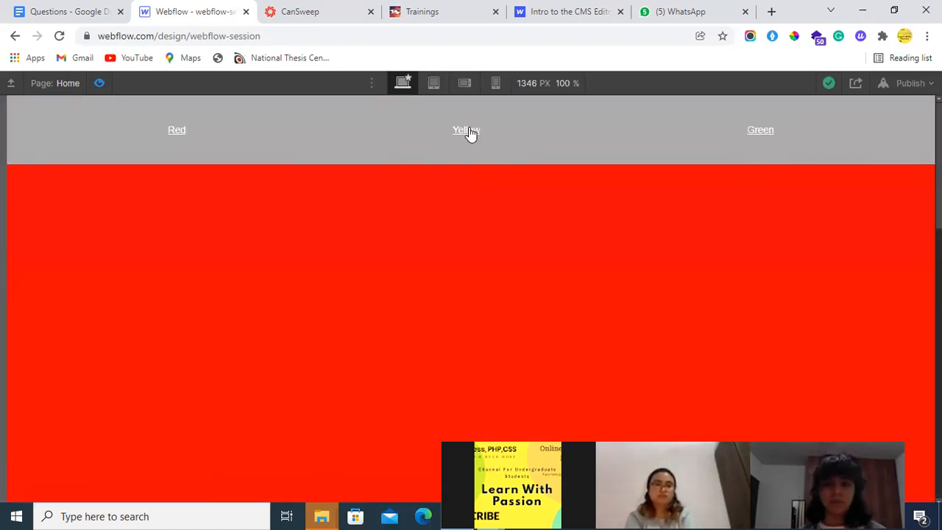
click(467, 131)
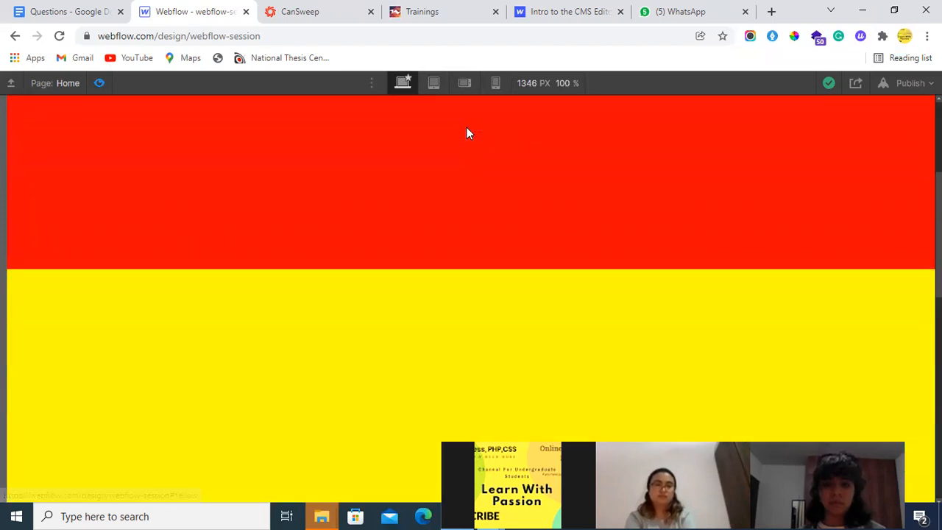
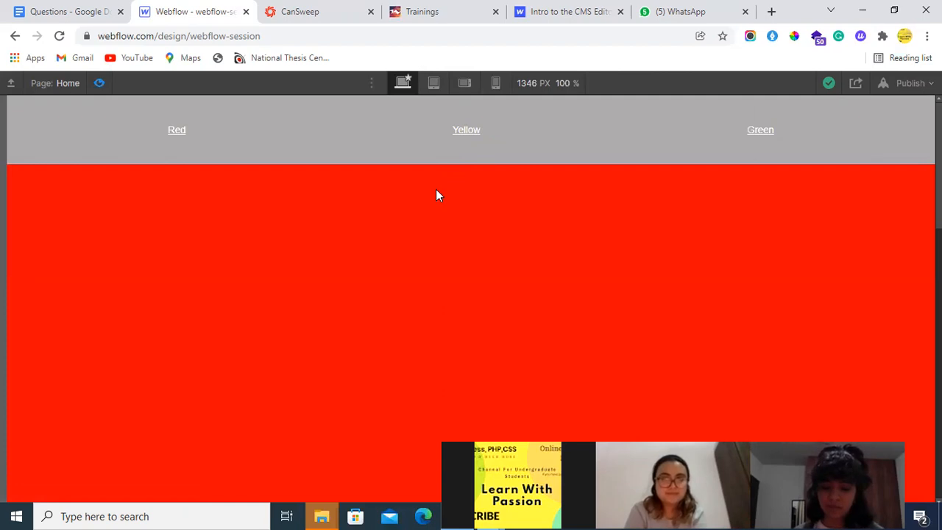
click(99, 83)
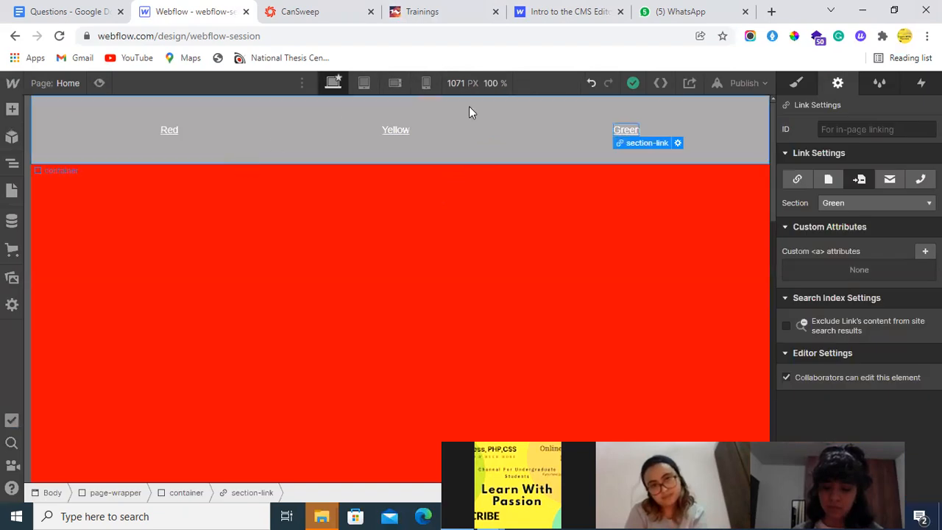
Step: Set the header container's position to Fixed and apply the Top preset so it spans the page's upper edge
click(796, 83)
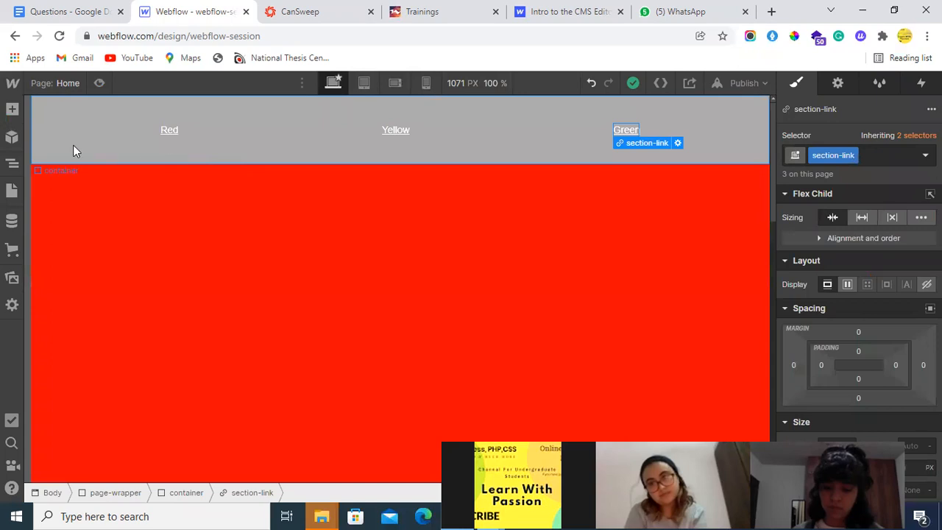
click(751, 201)
scroll(904, 259, down, 5)
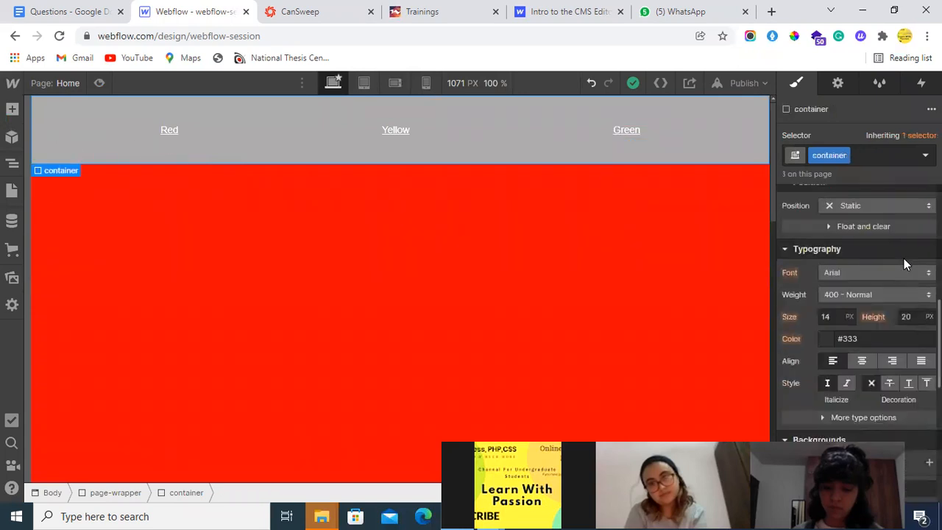
scroll(904, 259, up, 1)
click(889, 271)
click(837, 273)
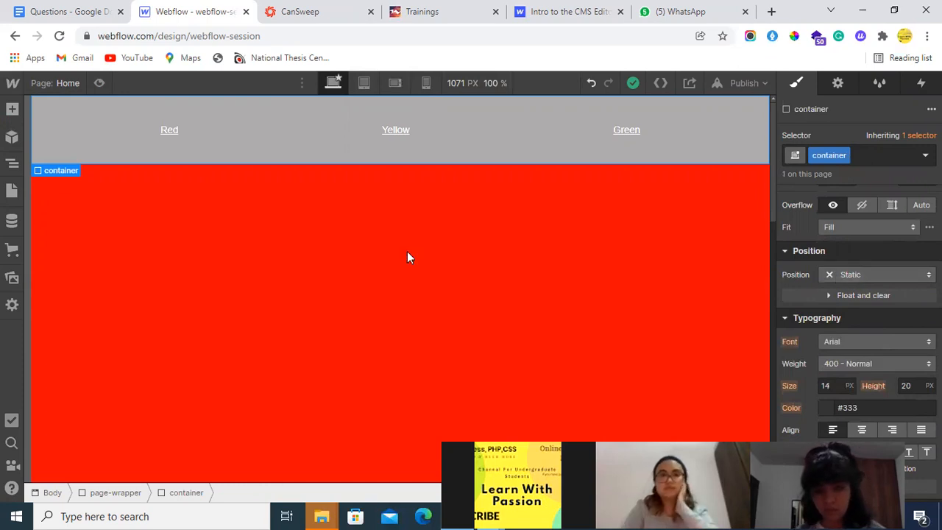
scroll(344, 250, down, 5)
scroll(344, 250, down, 5)
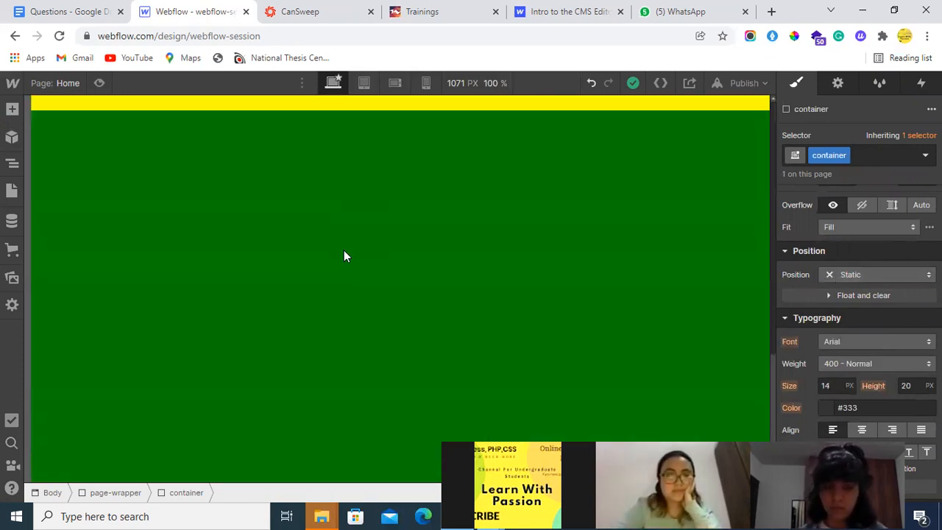
scroll(344, 249, up, 3)
scroll(343, 249, up, 6)
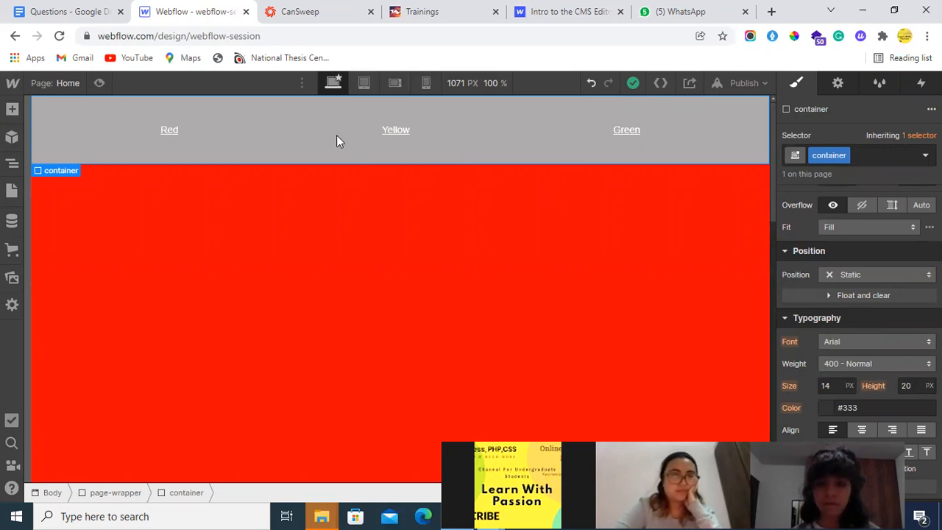
scroll(337, 137, down, 6)
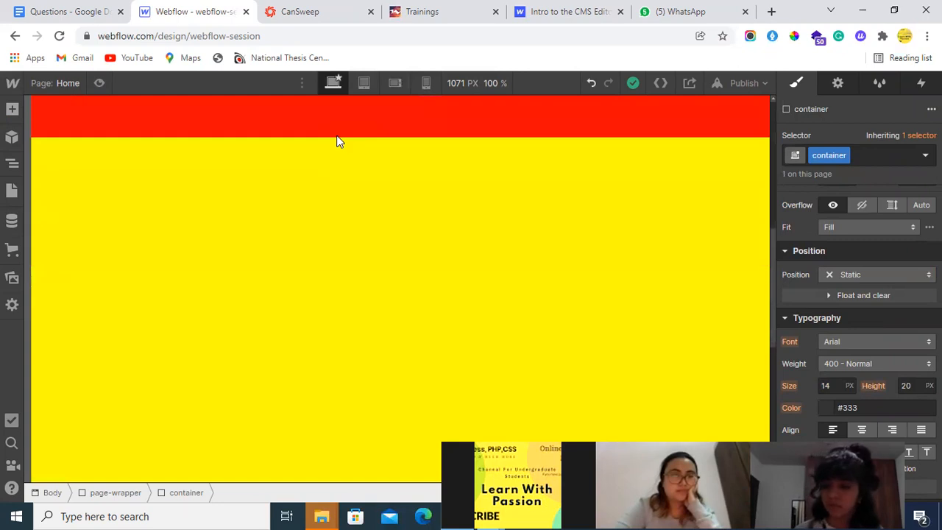
scroll(338, 141, up, 6)
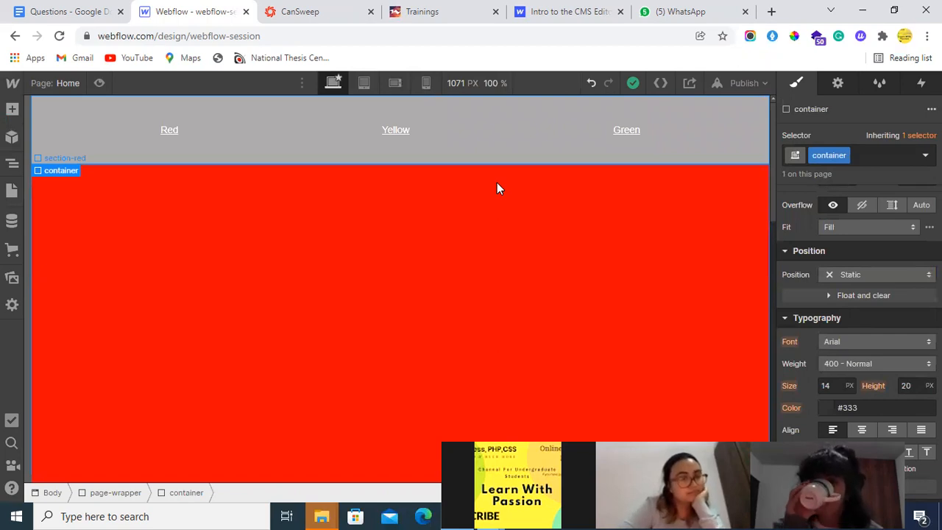
click(865, 275)
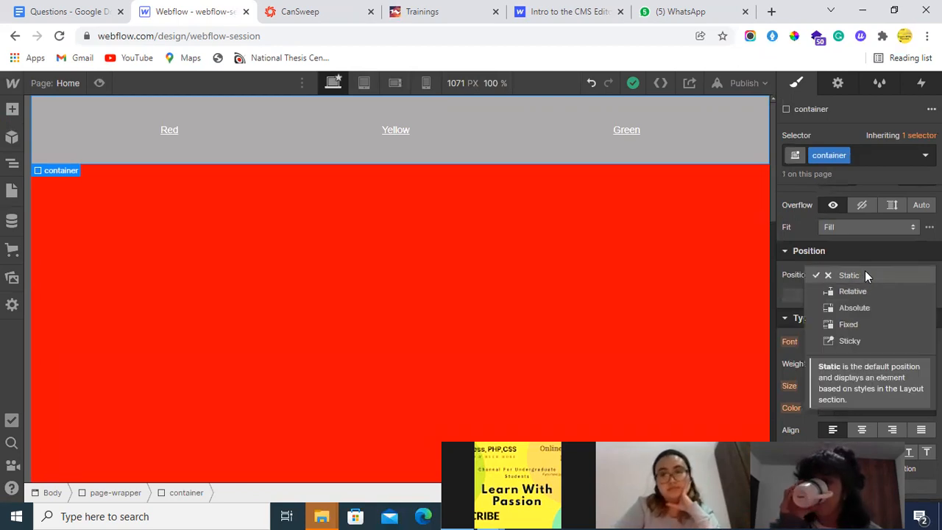
click(867, 325)
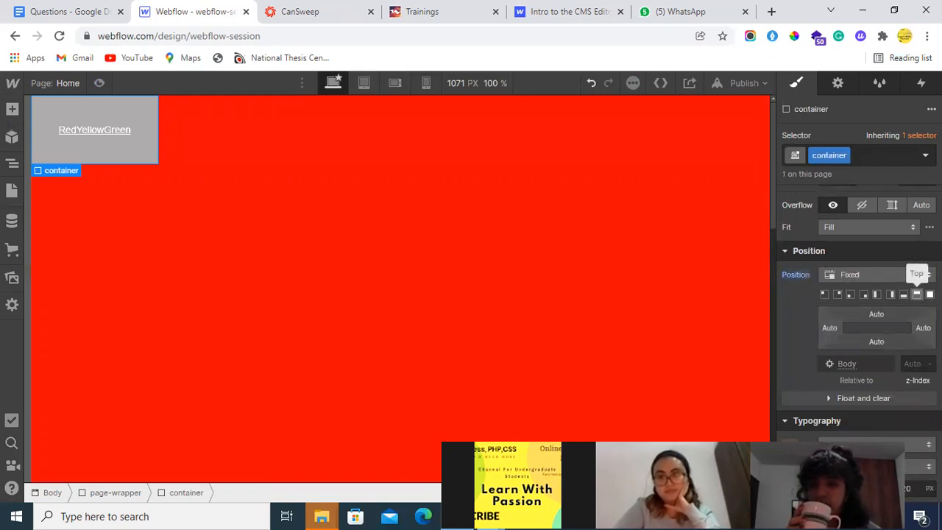
click(917, 293)
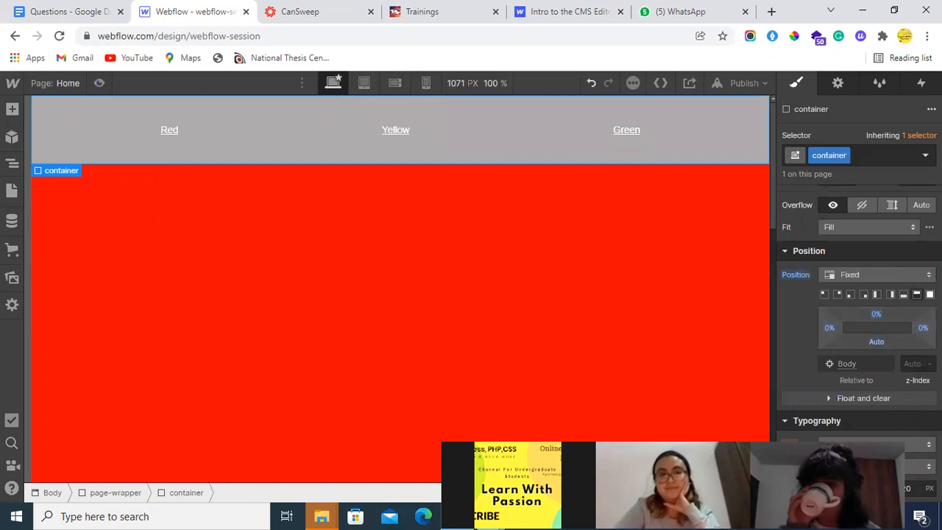
Step: Check the fixed header while moving through the page, and test the Yellow, Green and Red links in preview
scroll(480, 244, down, 10)
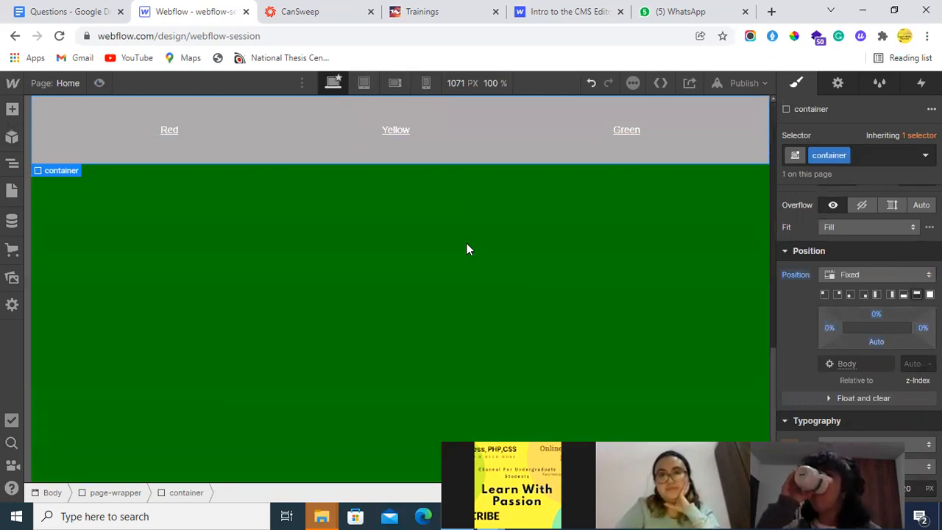
scroll(466, 246, up, 10)
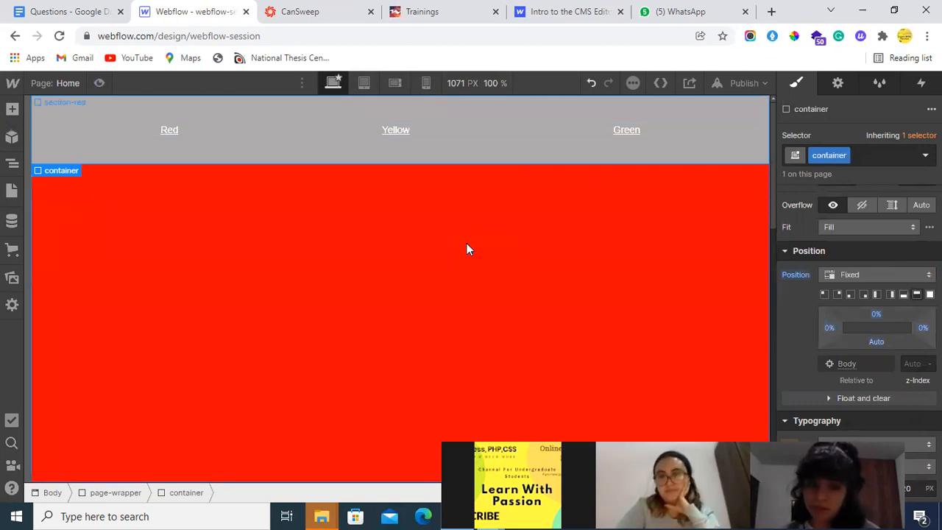
click(101, 83)
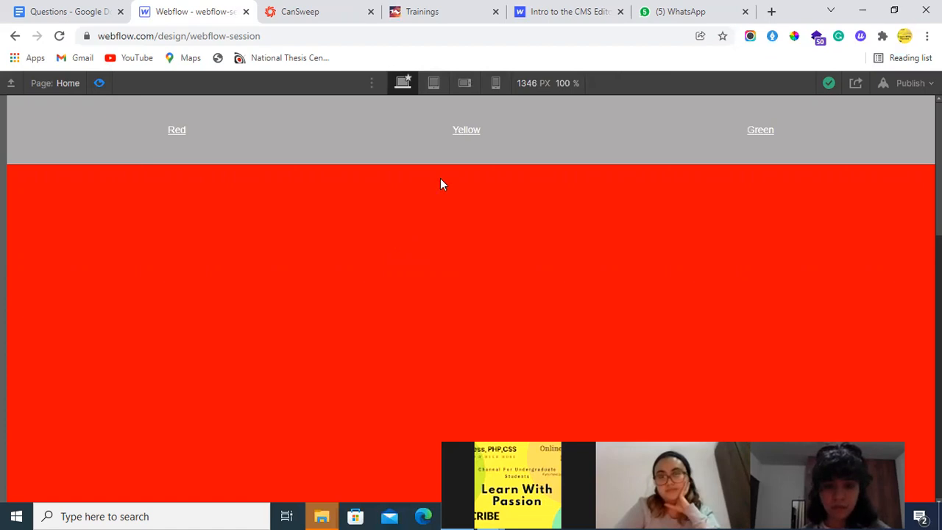
click(464, 139)
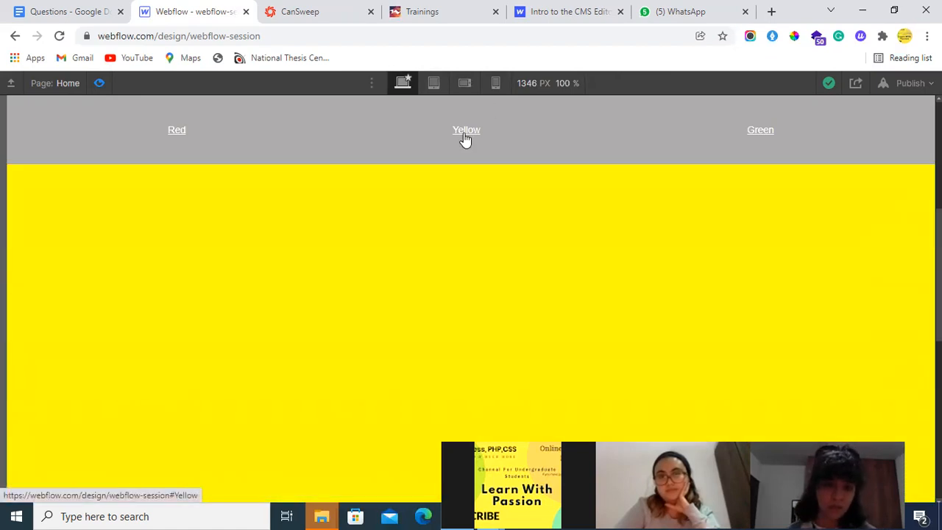
scroll(469, 257, up, 4)
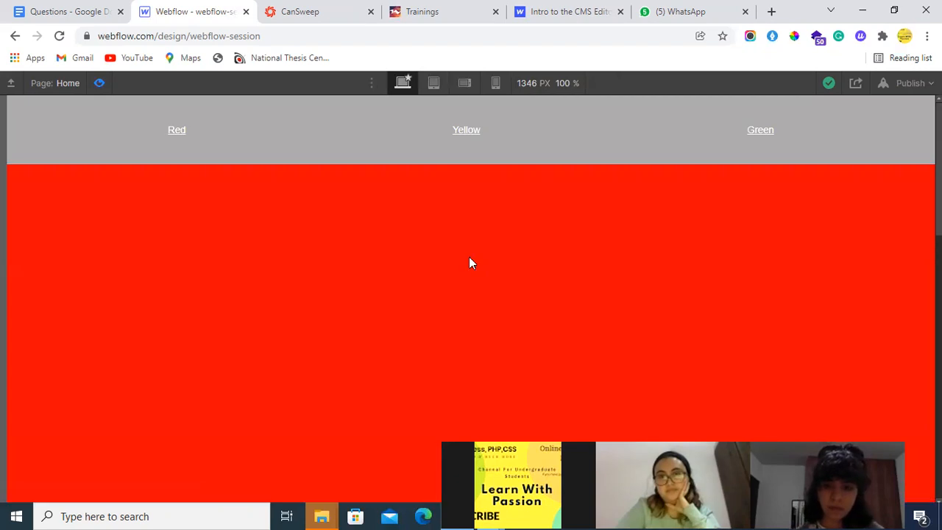
scroll(471, 263, down, 5)
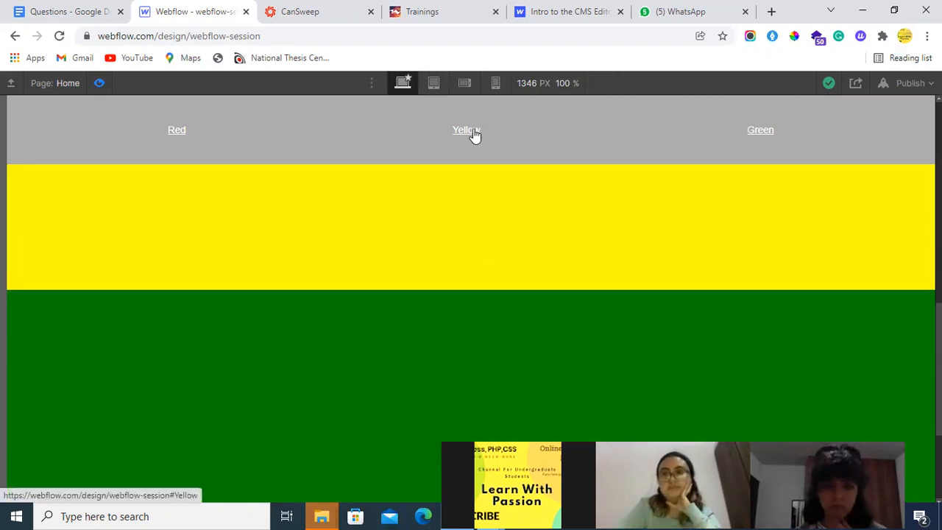
click(473, 132)
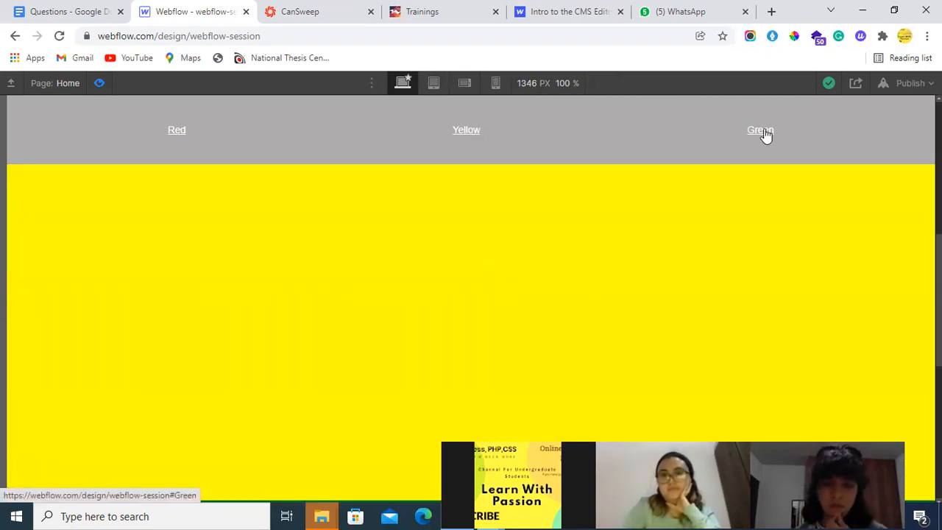
click(765, 136)
click(179, 136)
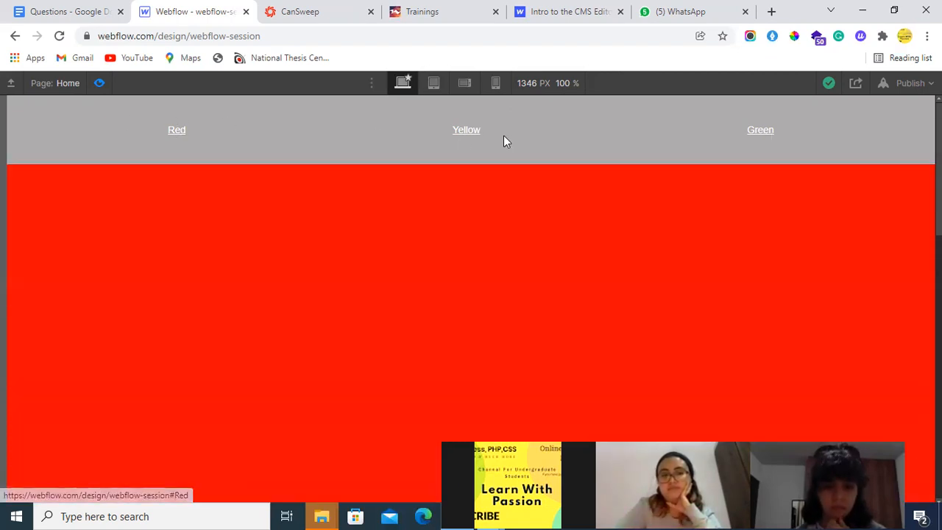
click(768, 141)
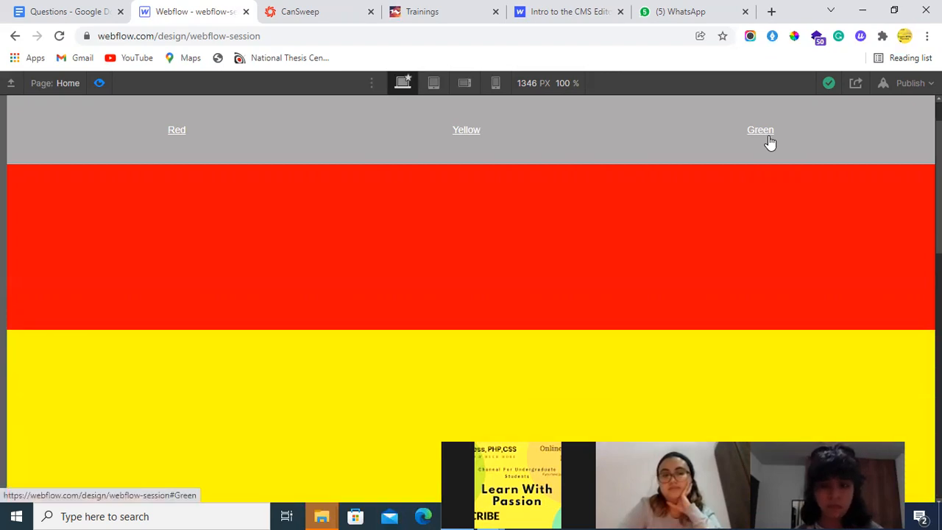
click(466, 131)
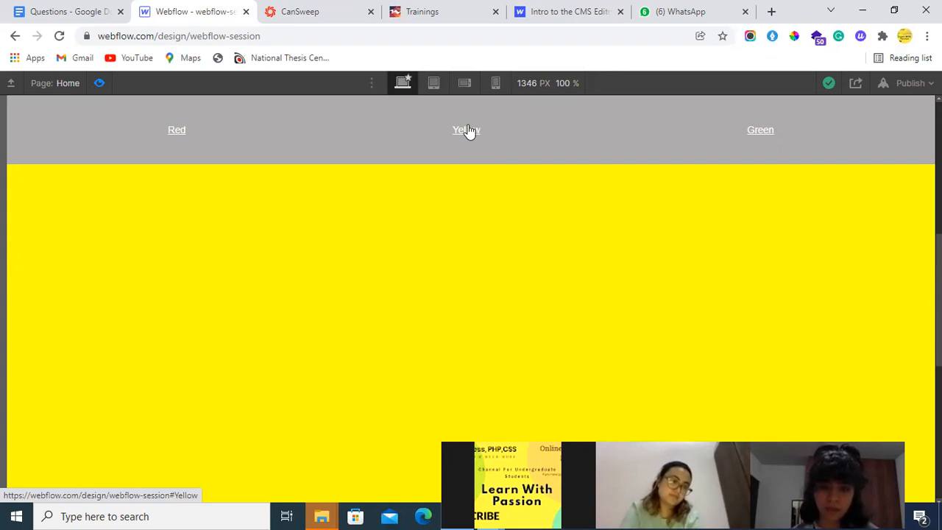
Step: Check the Questions document in Google Docs and return to the Webflow preview
click(71, 11)
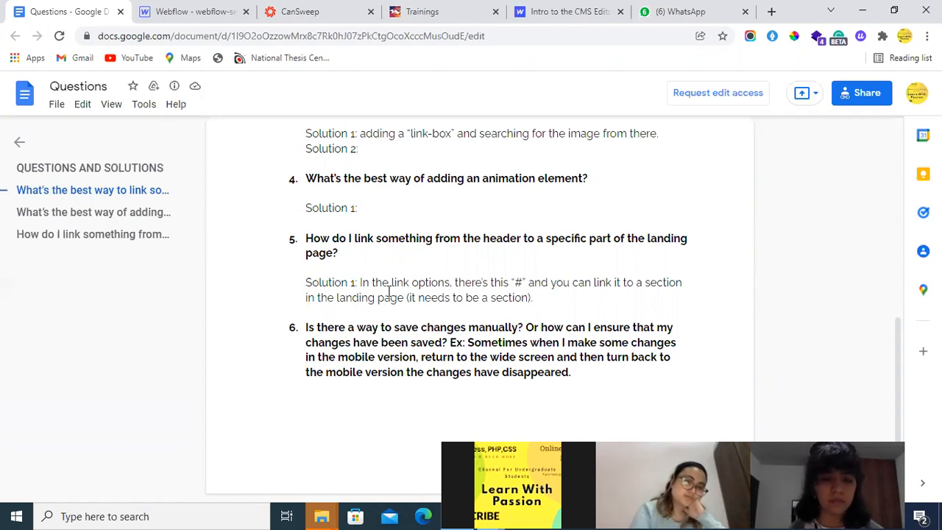
click(185, 11)
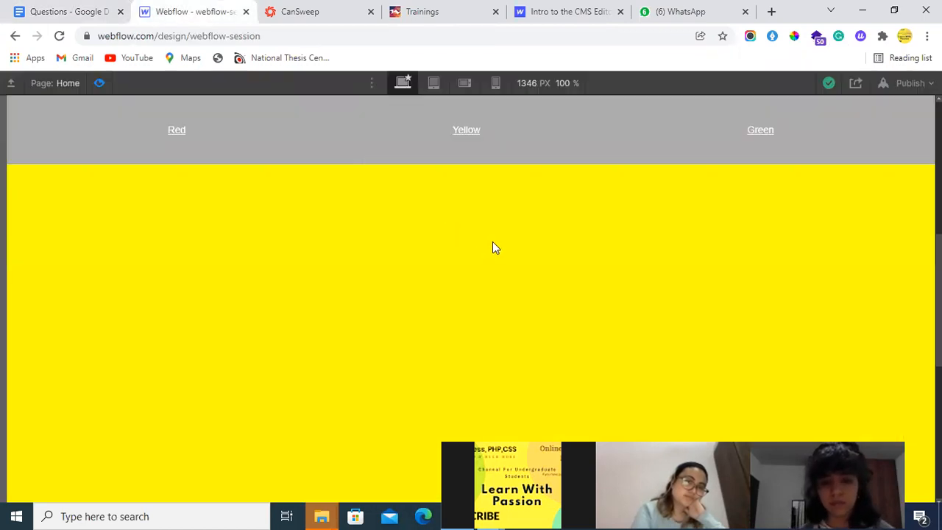
Step: Preview the page at the portrait mobile size and test the Yellow, Green and Red header links there
click(496, 83)
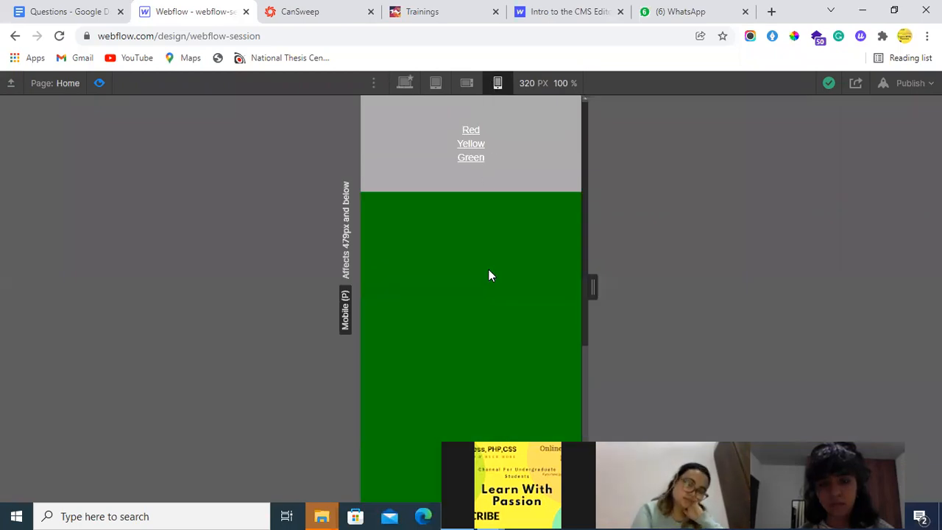
click(478, 147)
click(479, 160)
click(474, 133)
click(475, 159)
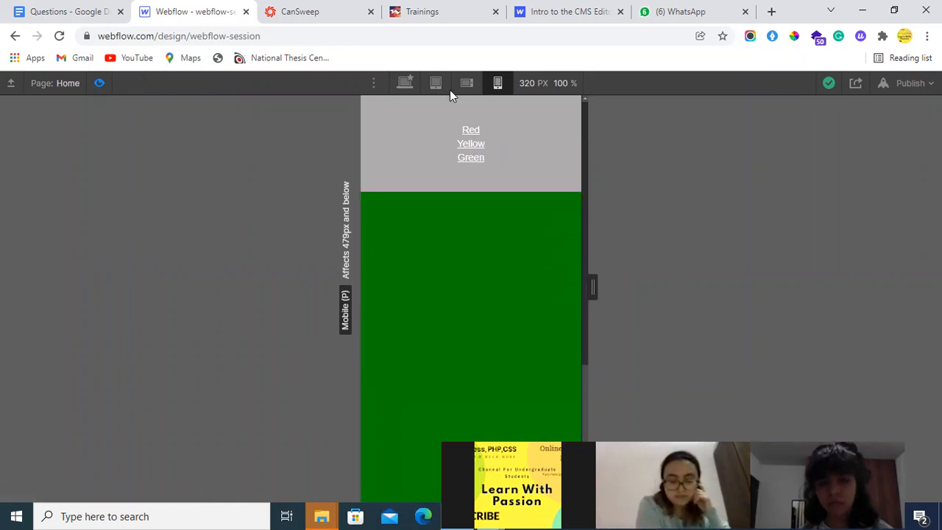
click(405, 82)
click(498, 83)
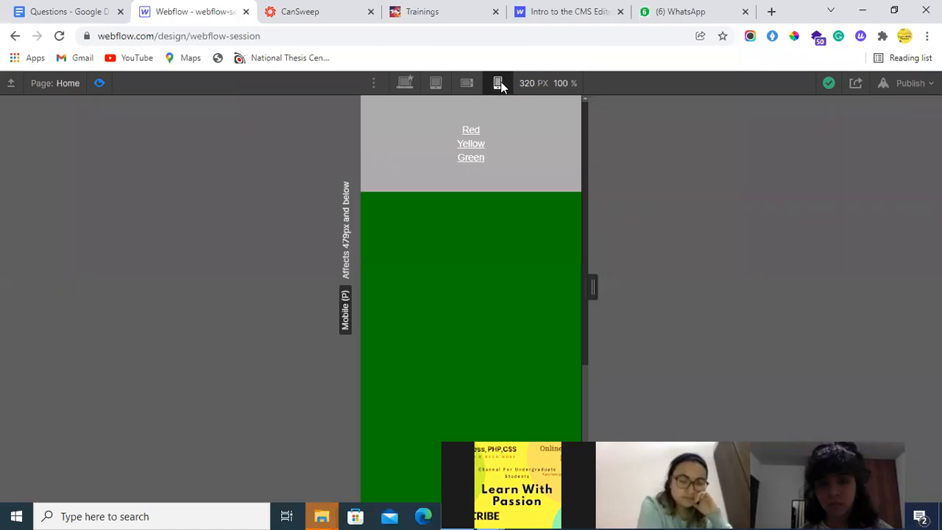
scroll(460, 252, up, 5)
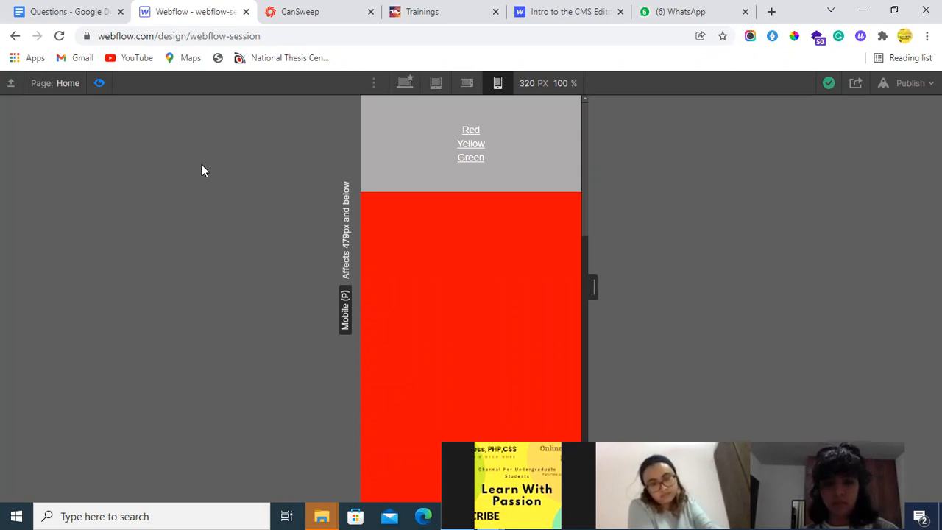
Step: Leave the preview and publish the site to webflow-session.webflow.io
key(ctrl+shift+p)
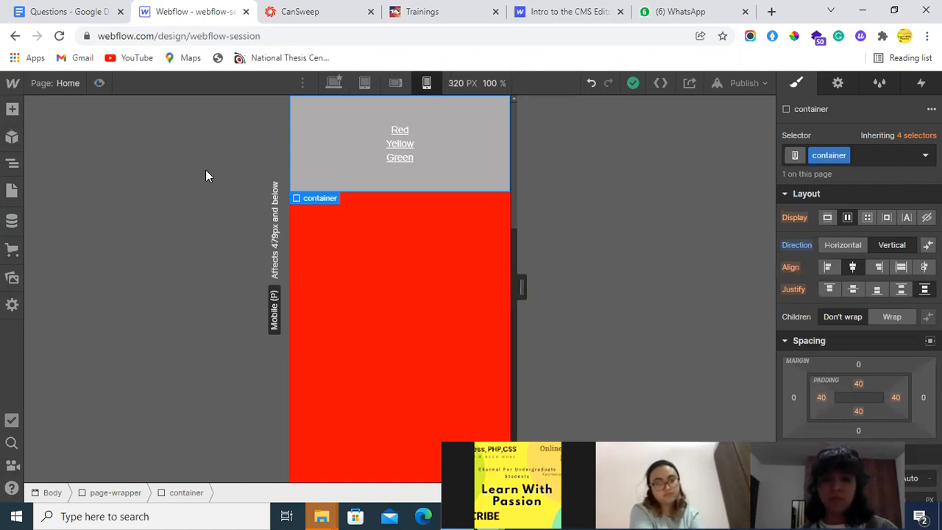
click(718, 79)
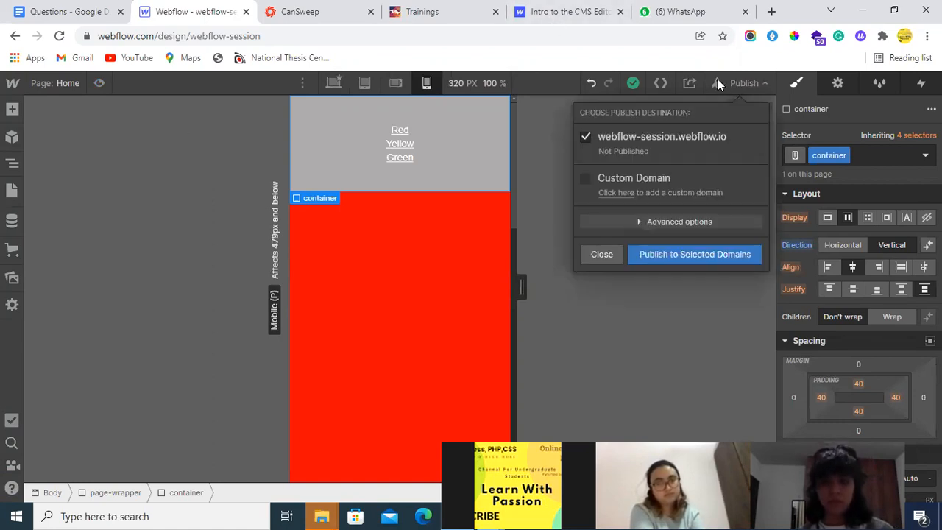
click(732, 253)
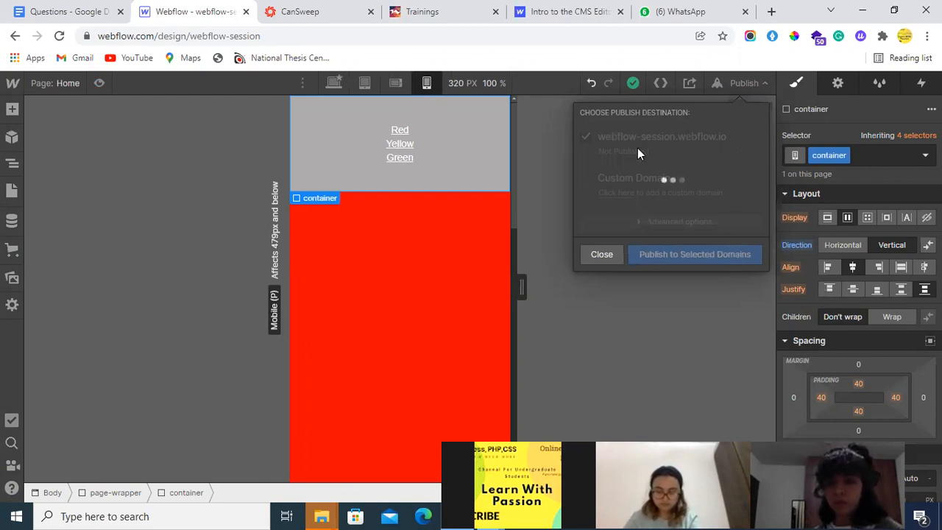
Step: Open the published site and test its Yellow, Green and Red header links
click(731, 136)
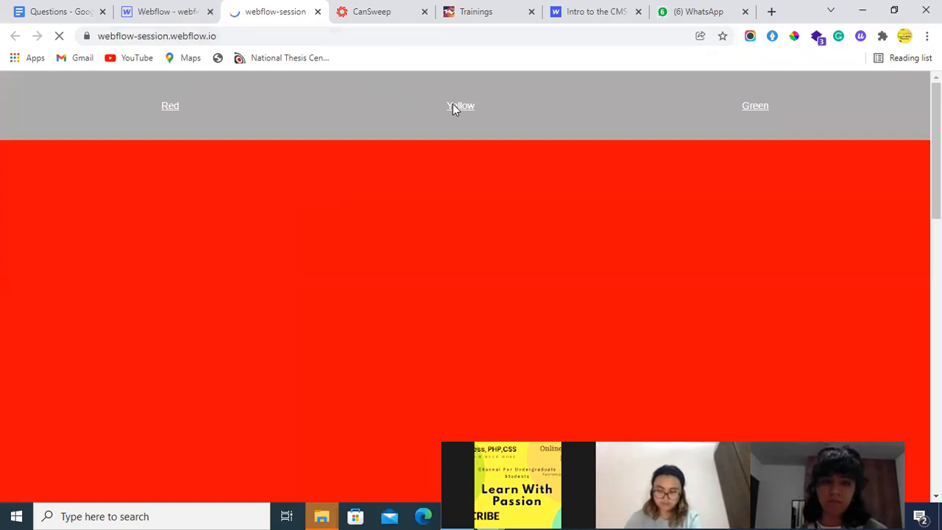
click(454, 107)
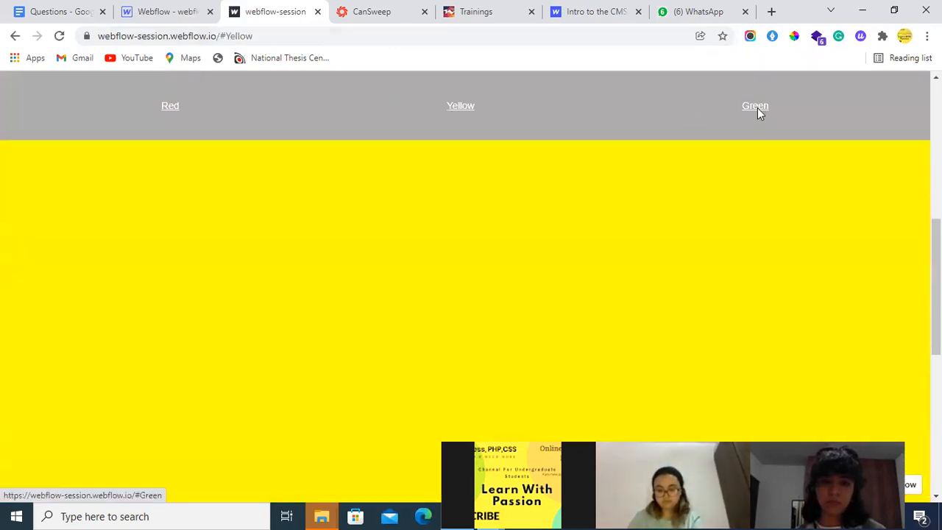
click(758, 107)
click(169, 109)
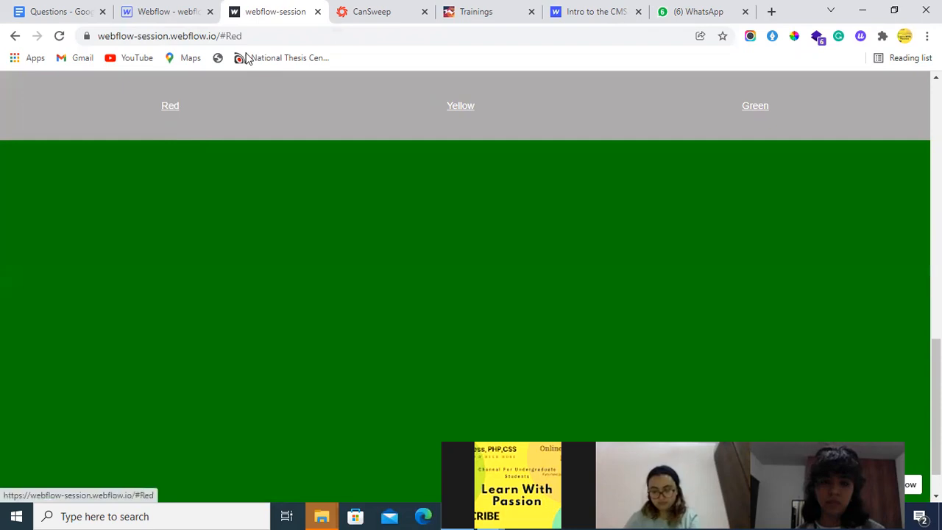
Step: Copy the published page's address and send it to the Webflow teaching sessions group in WhatsApp
click(259, 37)
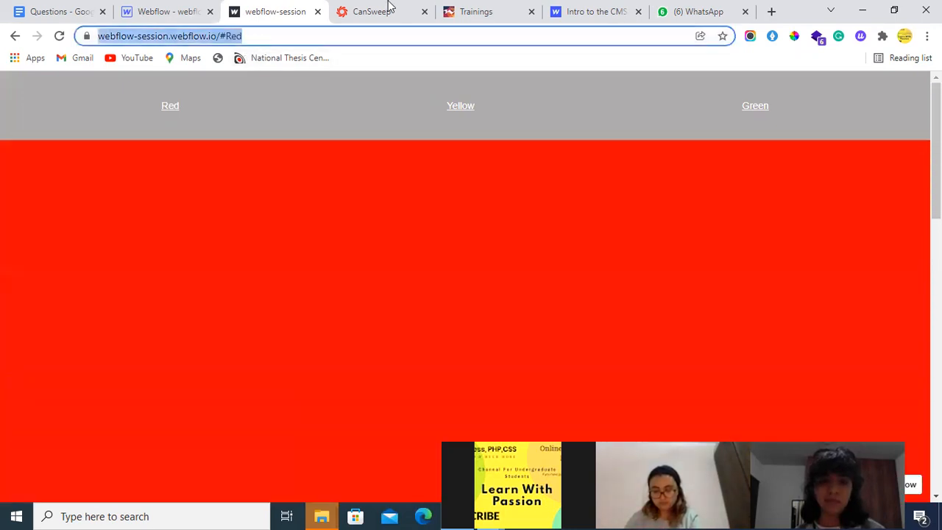
click(696, 9)
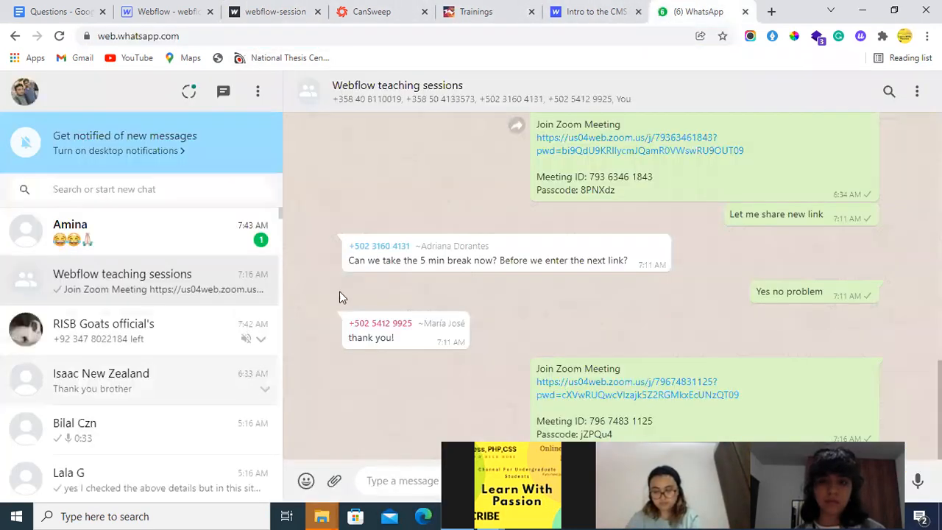
scroll(166, 294, down, 3)
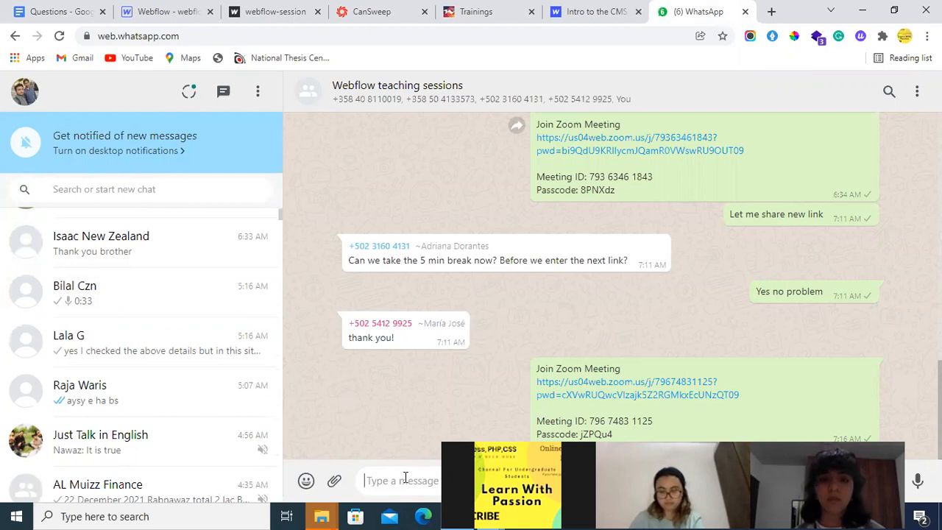
key(ctrl+v)
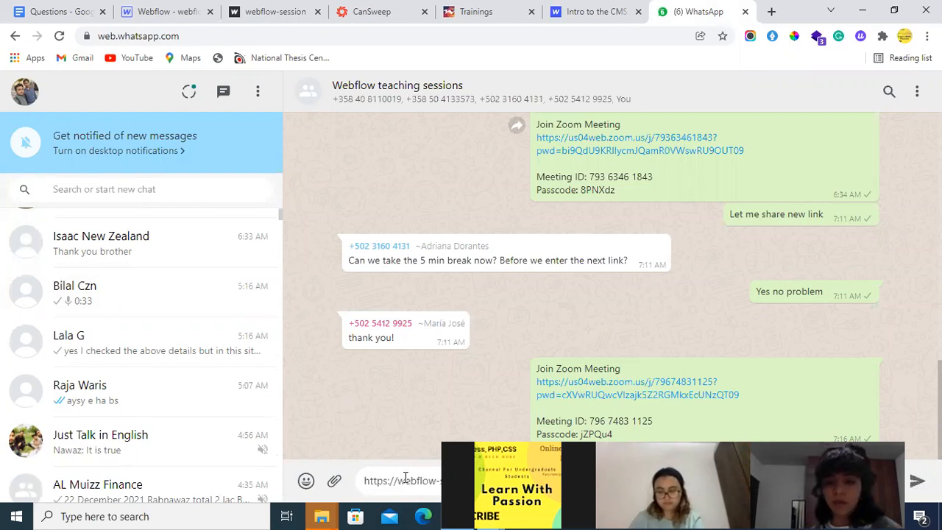
key(Return)
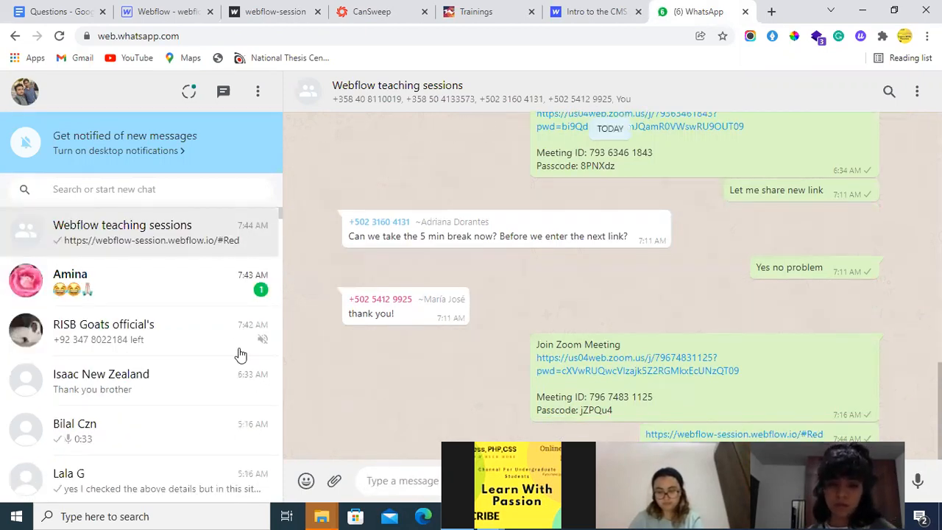
scroll(101, 251, down, 4)
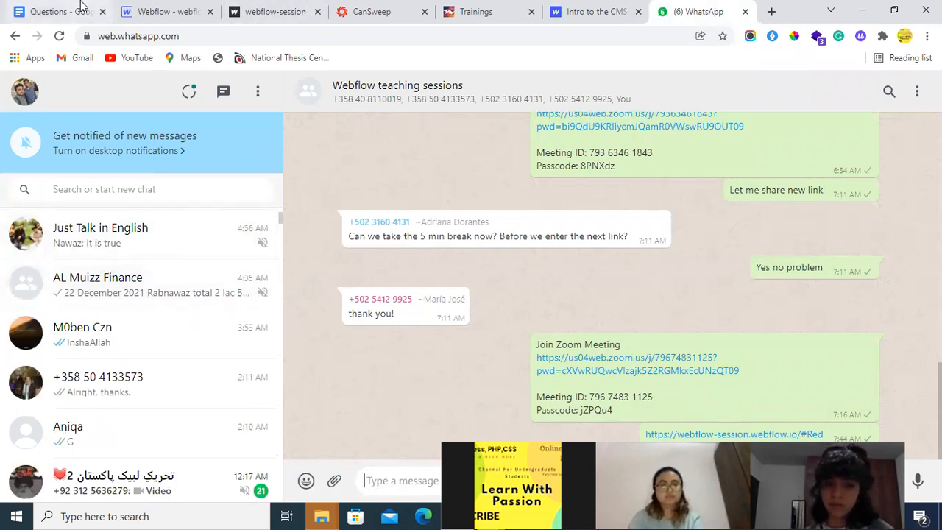
Step: Return to the Webflow Designer, dismiss the publish options, and review the header container's structure and position settings at the desktop breakpoint
click(158, 8)
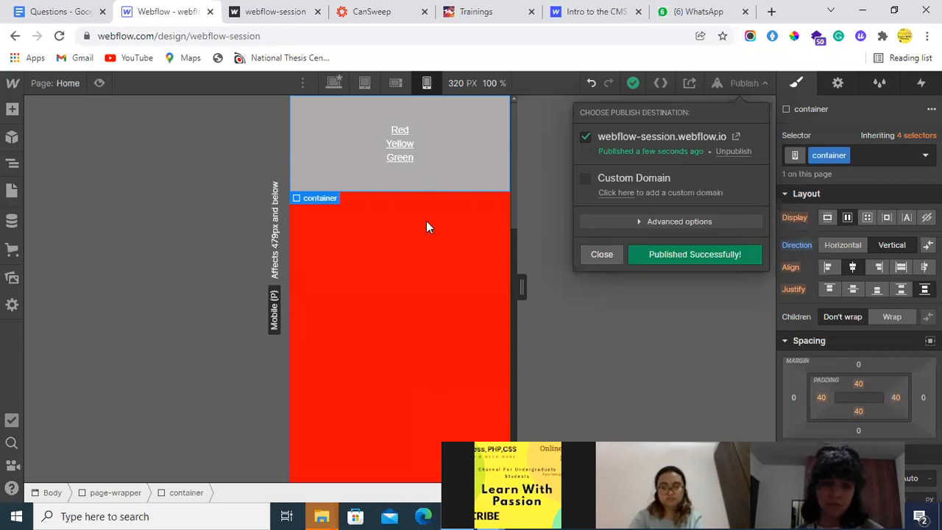
click(602, 254)
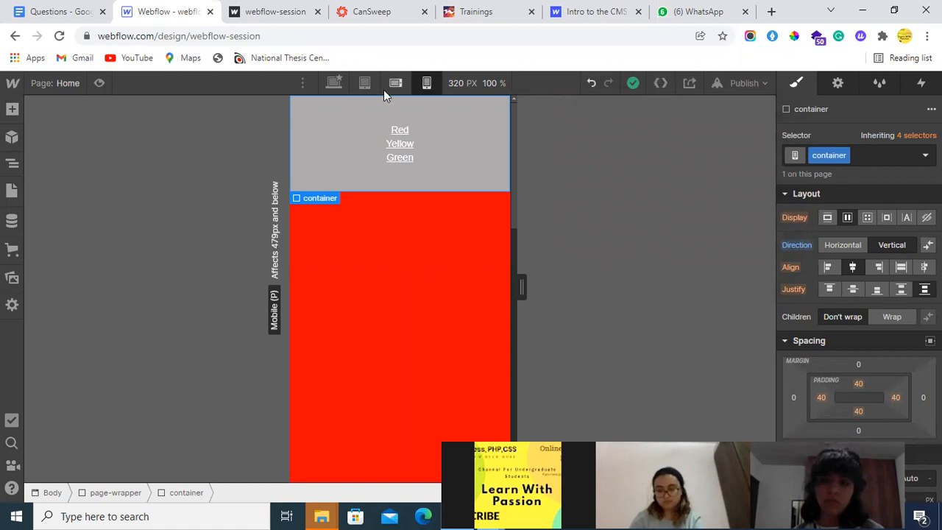
click(333, 82)
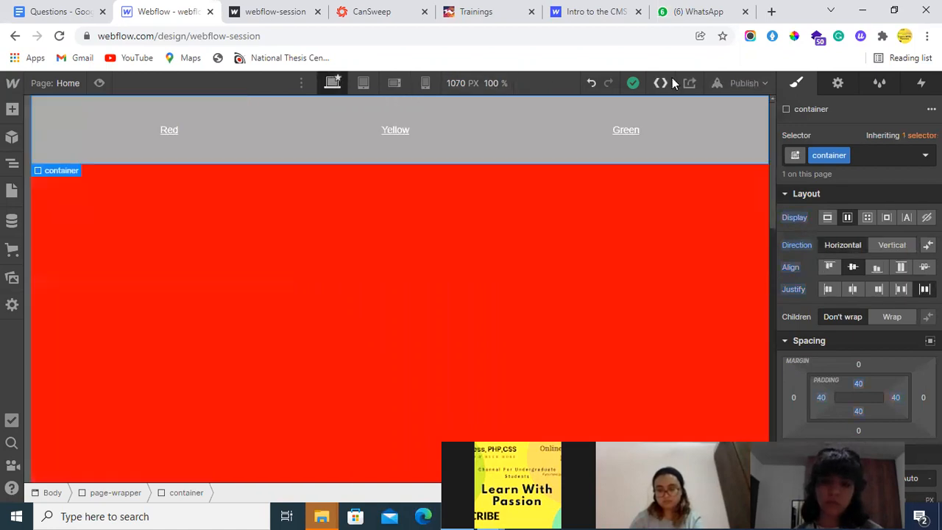
click(10, 164)
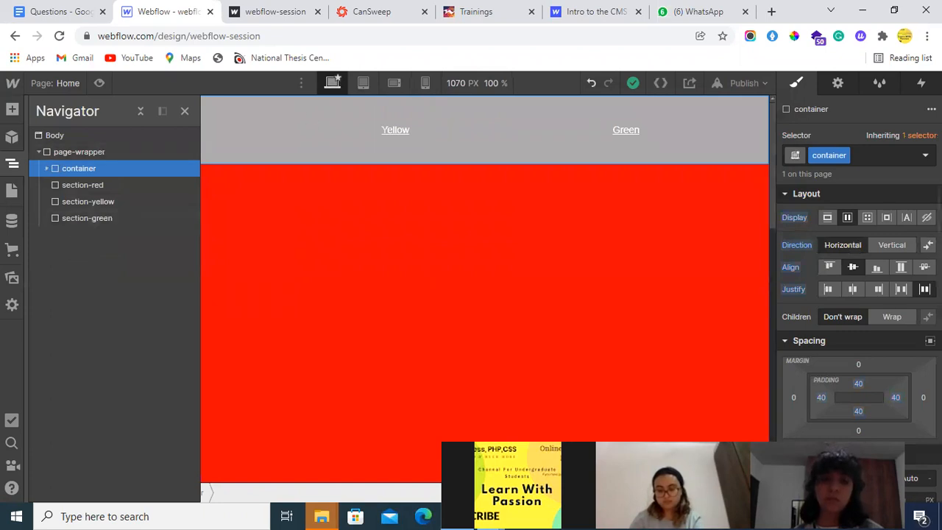
scroll(882, 236, down, 5)
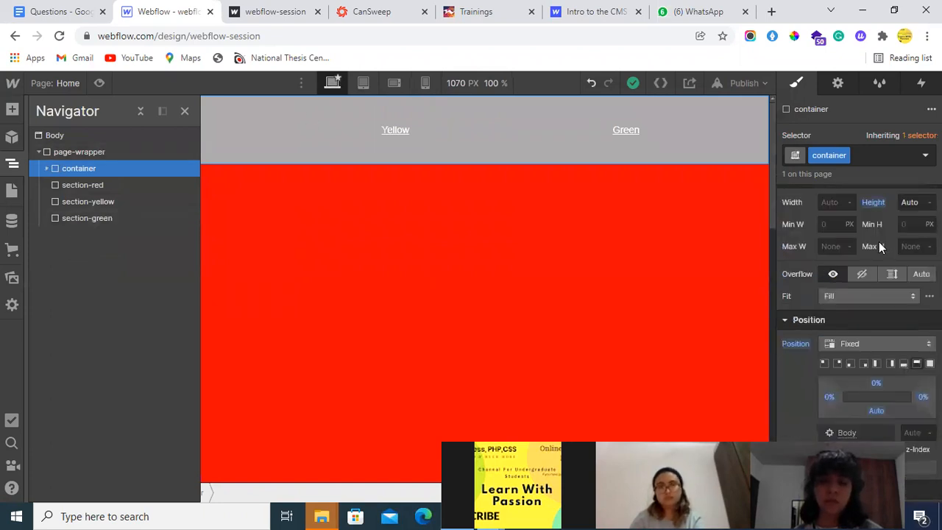
Step: Enable the project's read-only share link, copy it, and dismiss the sharing options
click(689, 84)
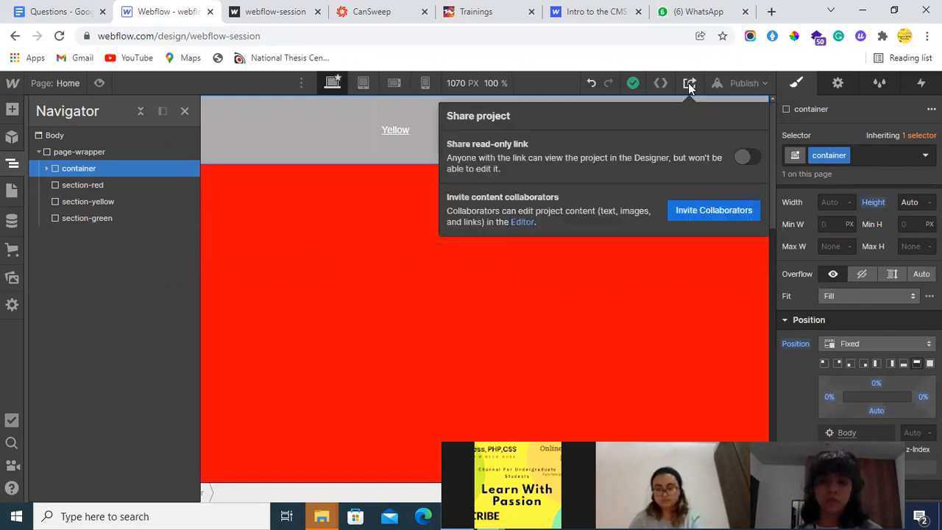
click(745, 158)
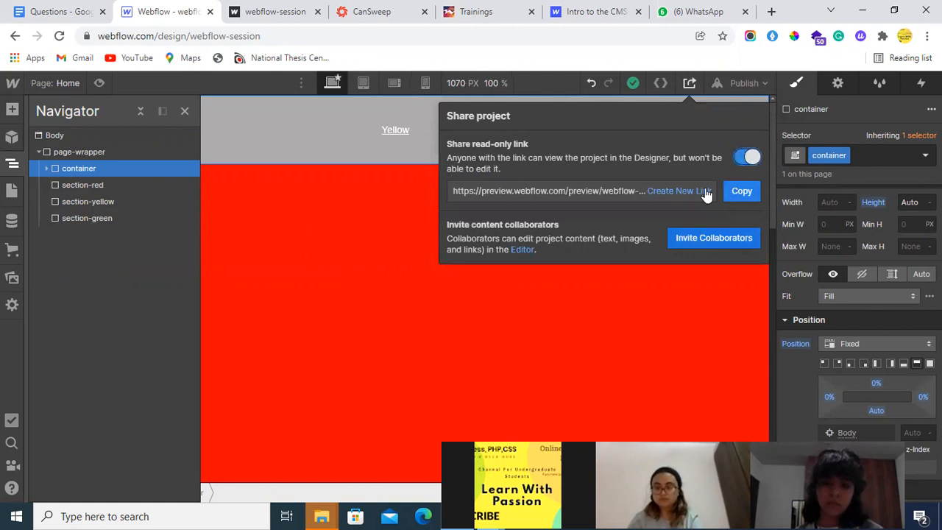
click(742, 193)
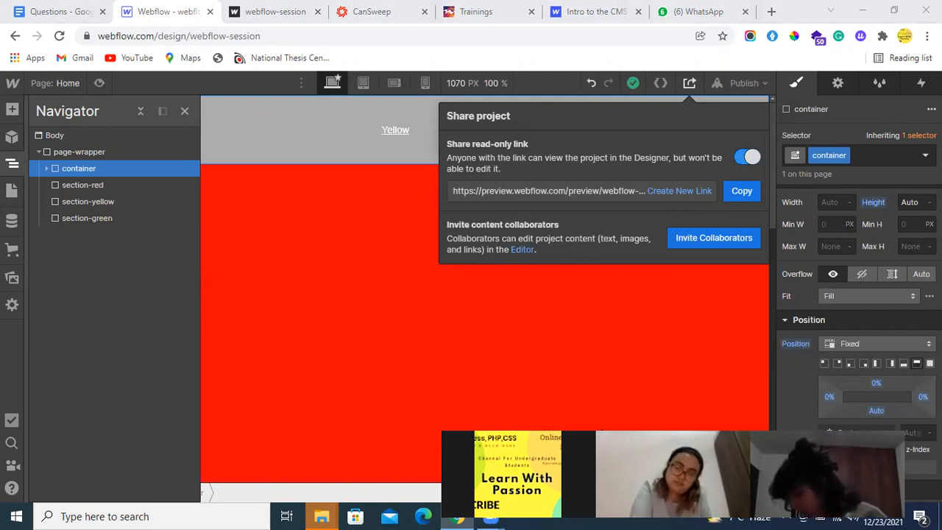
click(574, 330)
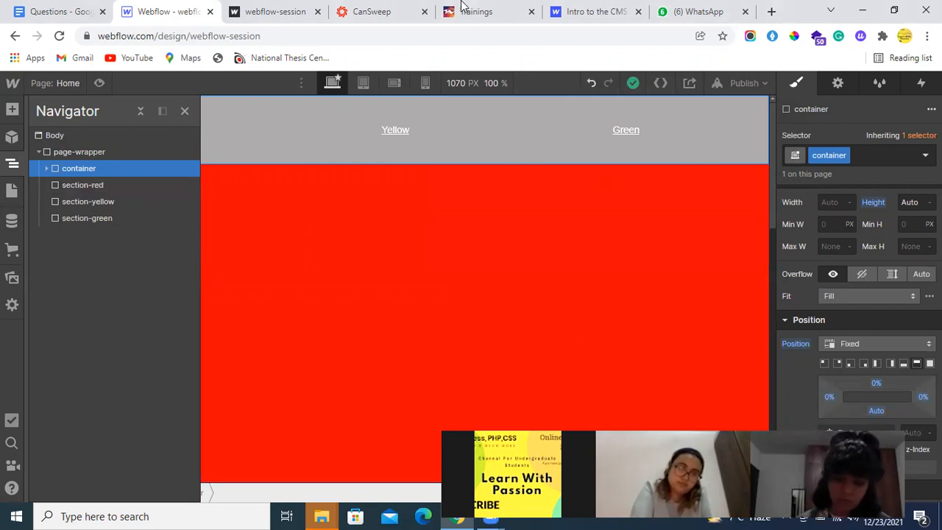
Step: Open the copied read-only link in a new browser tab and inspect the elements inside page-wrapper in the Navigator
click(770, 13)
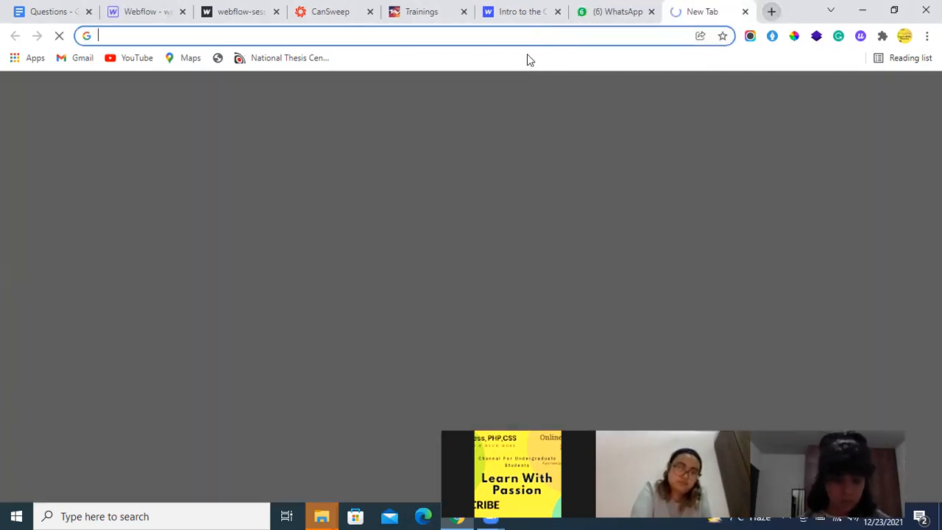
key(ctrl+v)
key(Return)
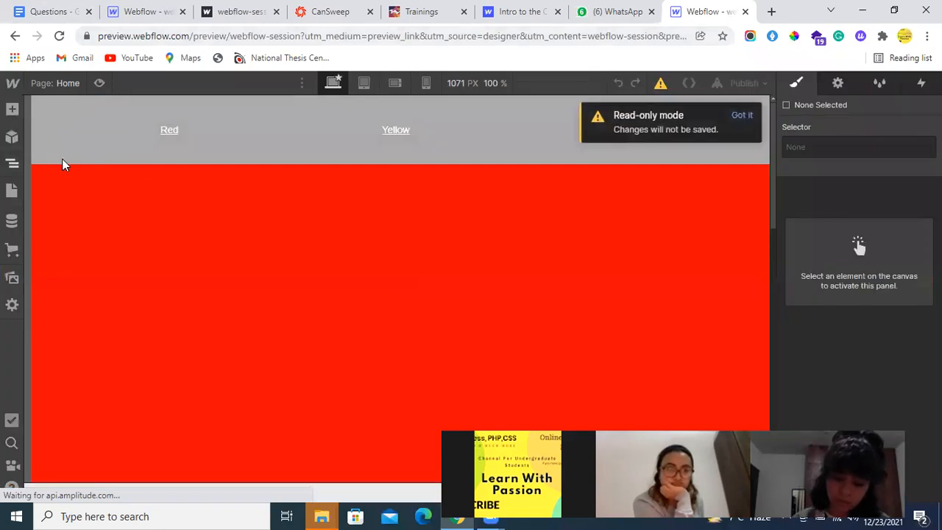
click(12, 163)
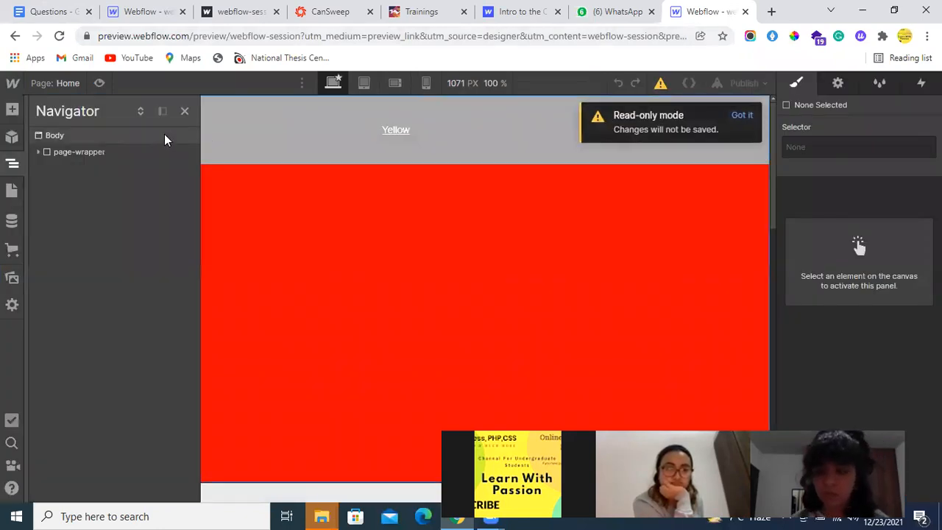
click(39, 151)
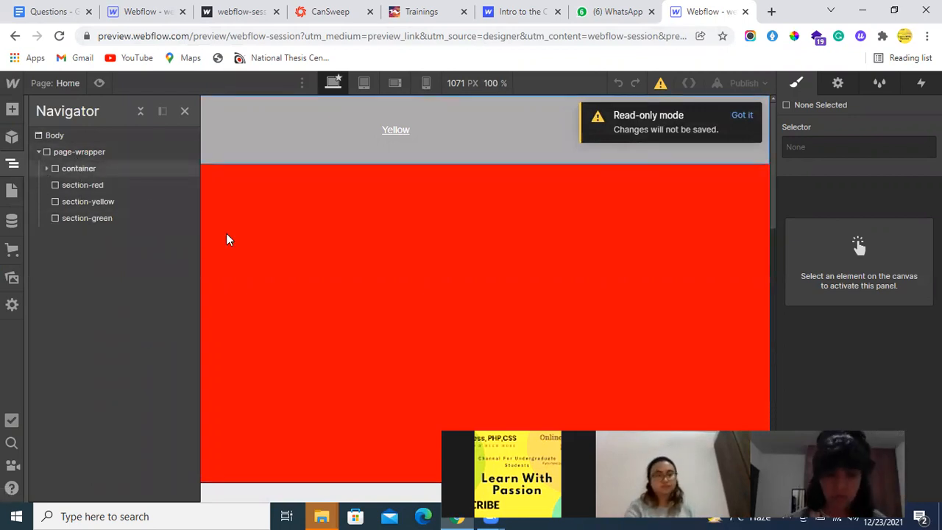
click(11, 165)
Step: Switch to the Questions document in Google Docs and review its questions from the last one back to the first
click(30, 11)
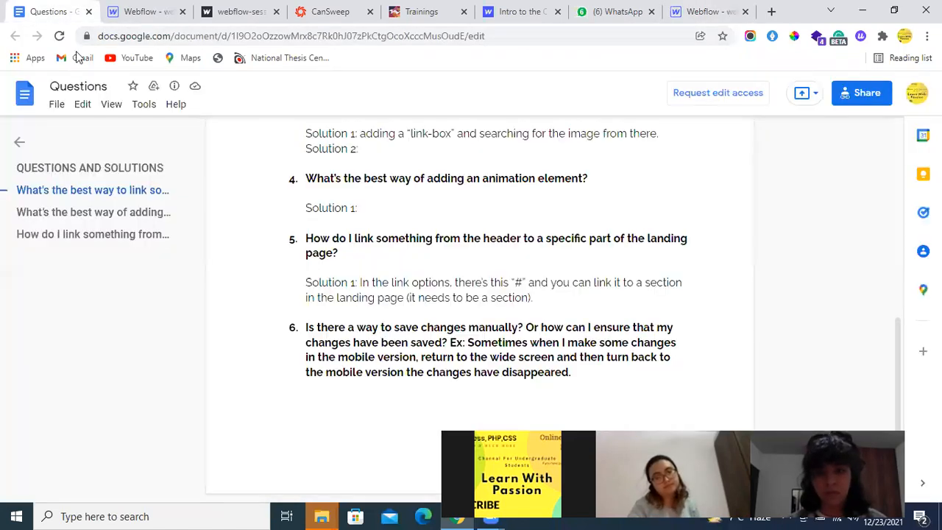
scroll(297, 279, up, 3)
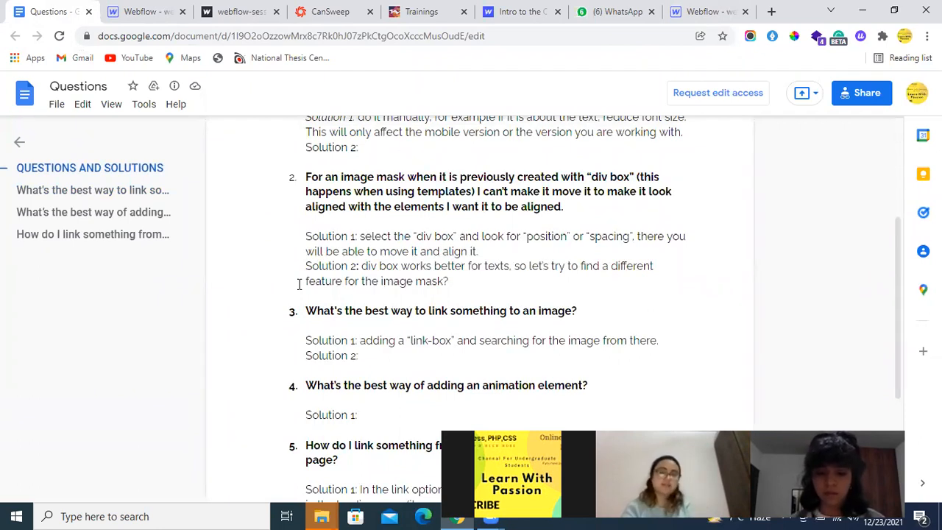
scroll(463, 250, up, 3)
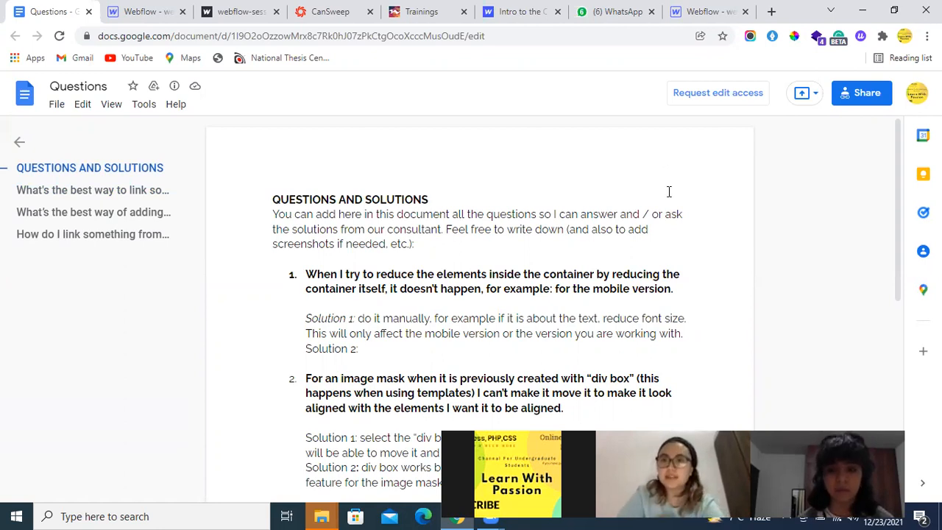
Step: Open the instructor's portfolio website on webflow.io in a new browser tab
click(775, 14)
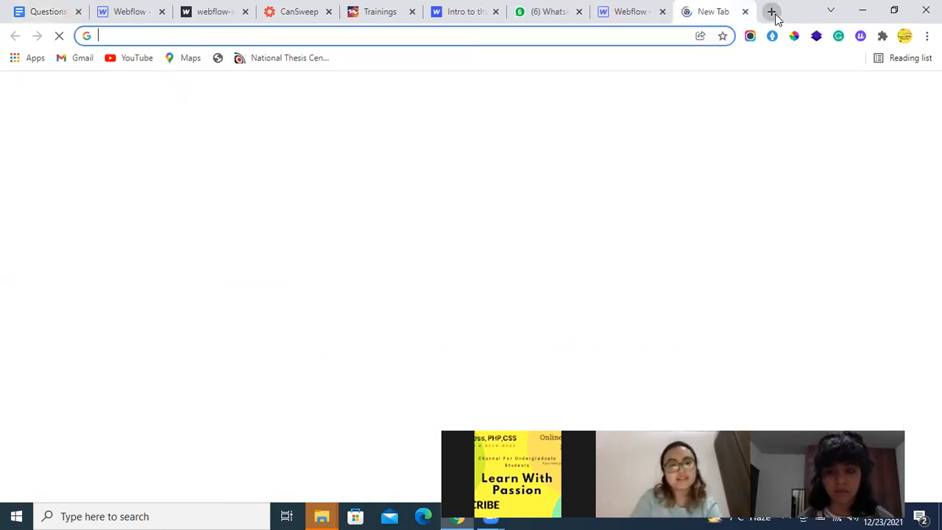
text(zia)
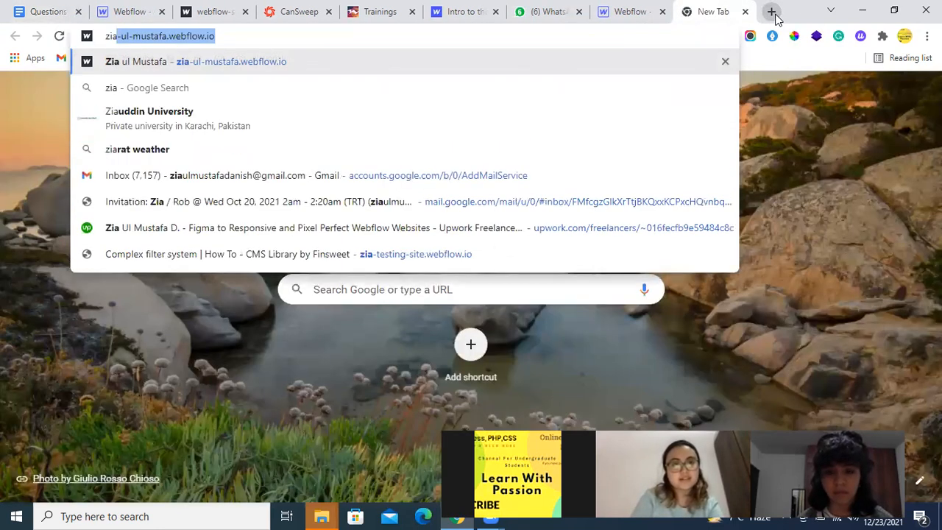
key(Return)
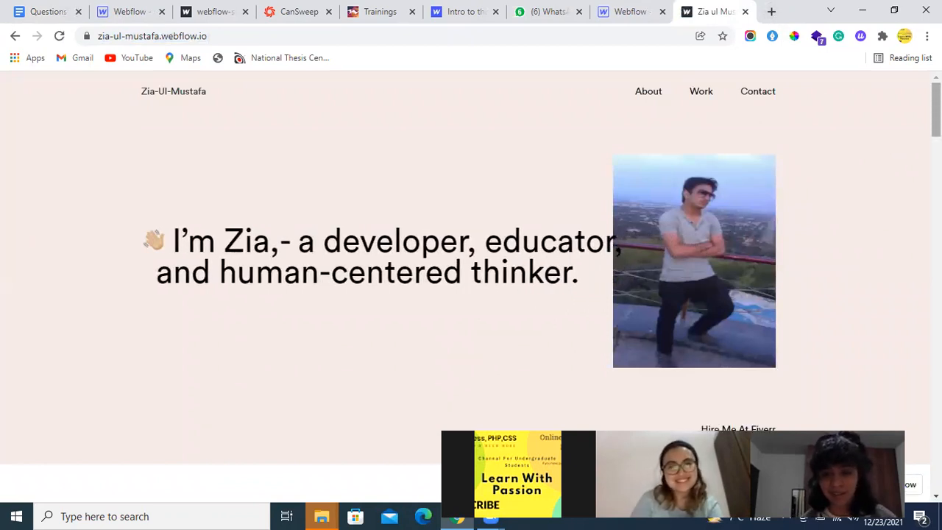
Step: Look through the portfolio's introduction and About section, and check the art hoodie project linked under Select Work
scroll(471, 280, down, 4)
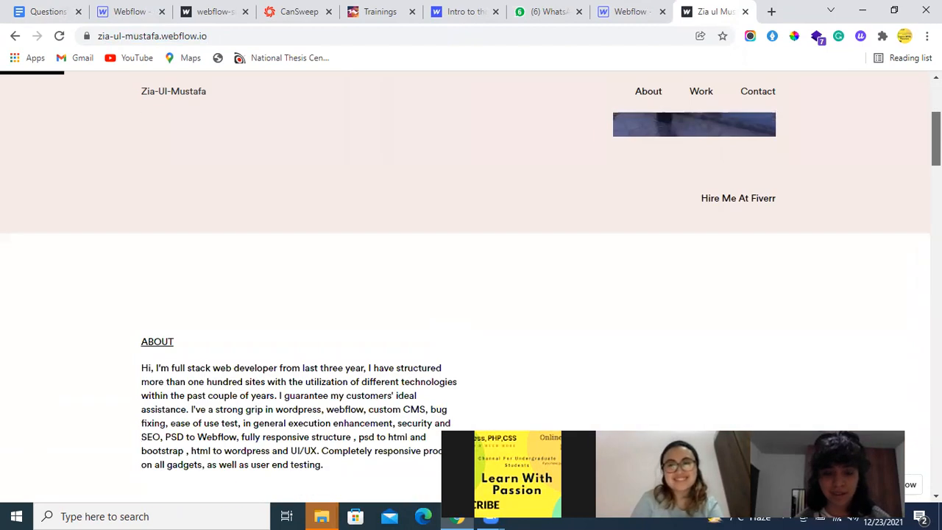
scroll(471, 279, up, 4)
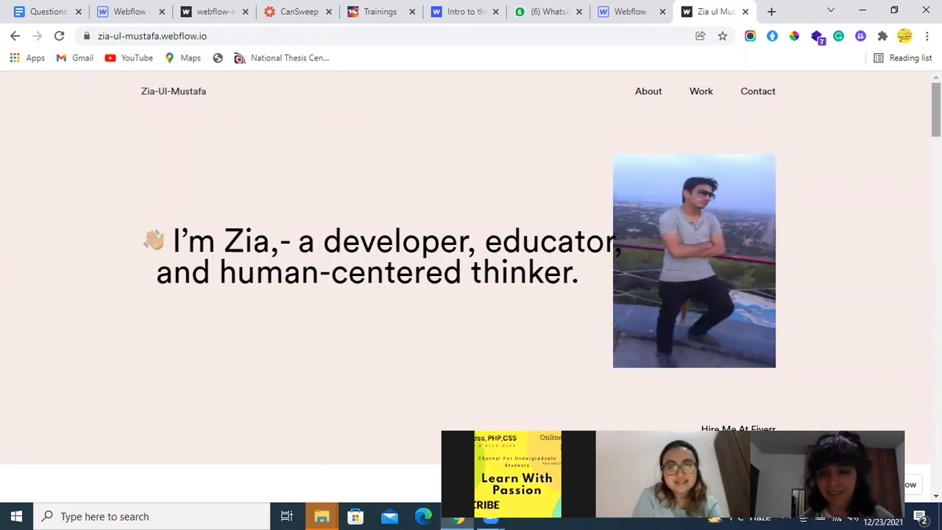
scroll(471, 279, down, 7)
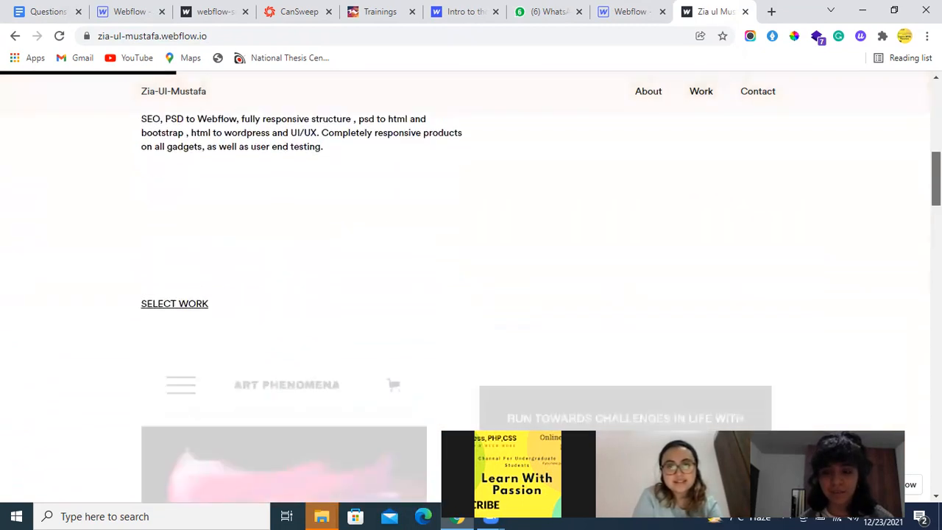
scroll(471, 280, down, 4)
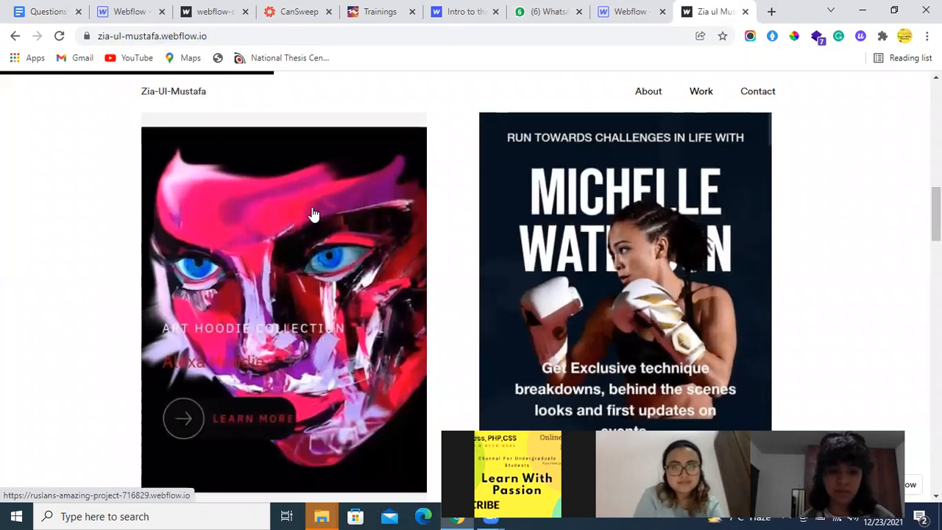
click(311, 214)
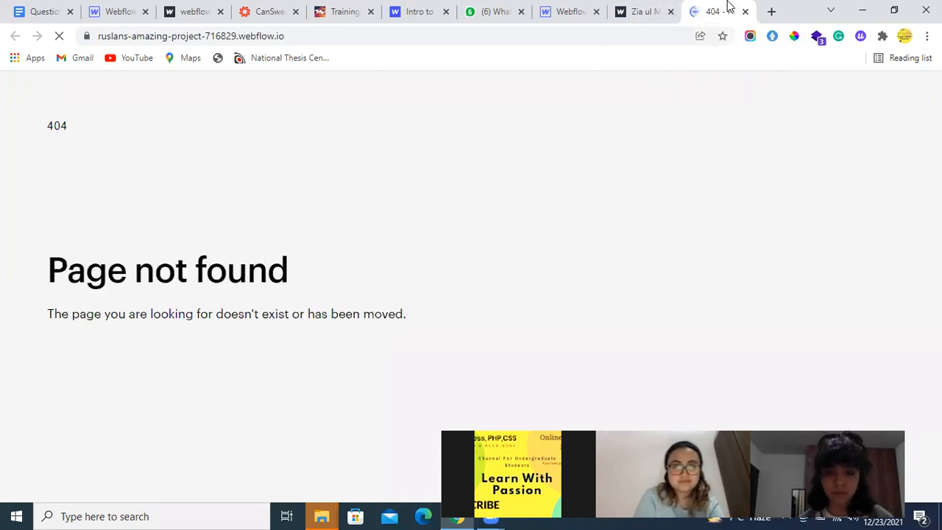
click(646, 9)
Step: Open the Pamperly skin-care project from the portfolio, view its home page down to the treatments, and return to the portfolio
scroll(616, 309, down, 5)
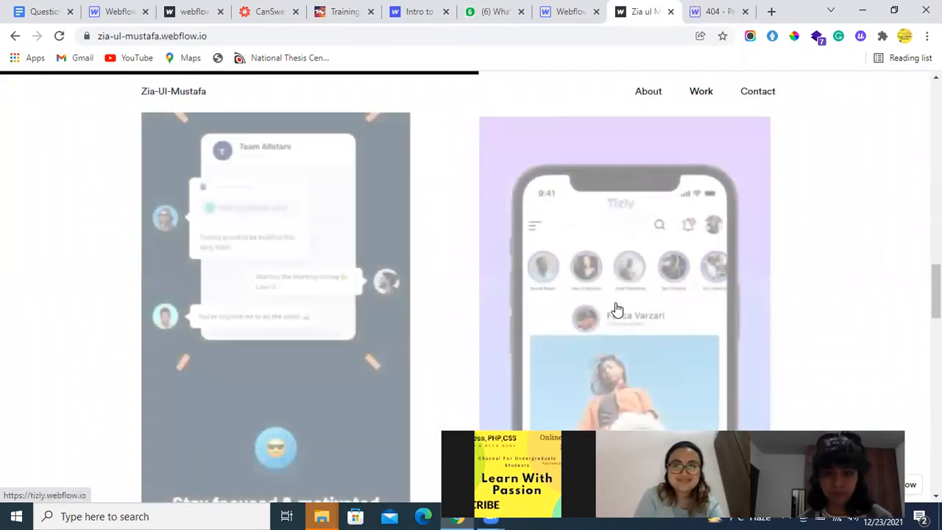
scroll(351, 328, down, 10)
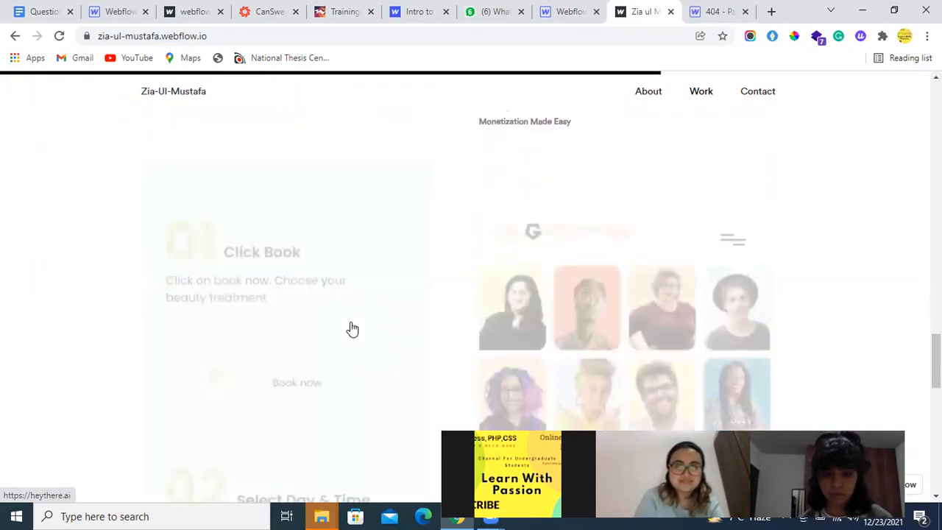
scroll(351, 328, down, 5)
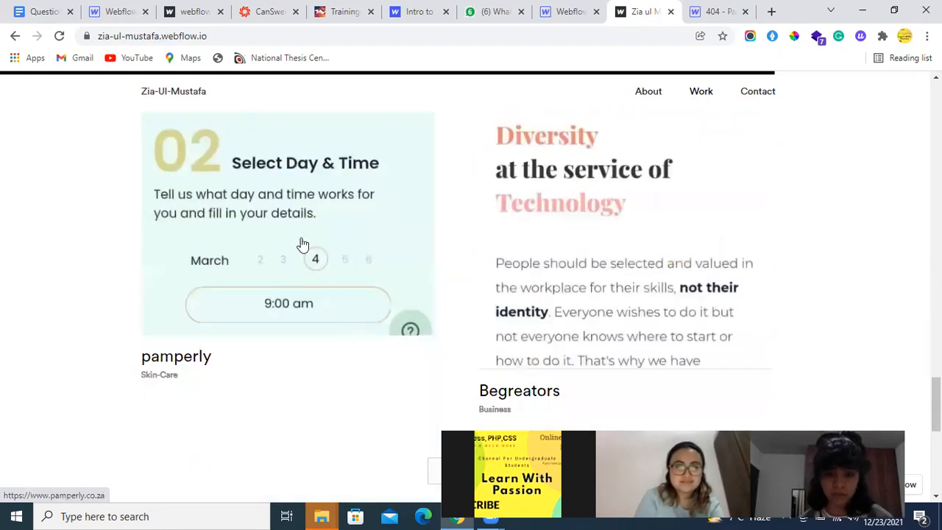
click(300, 244)
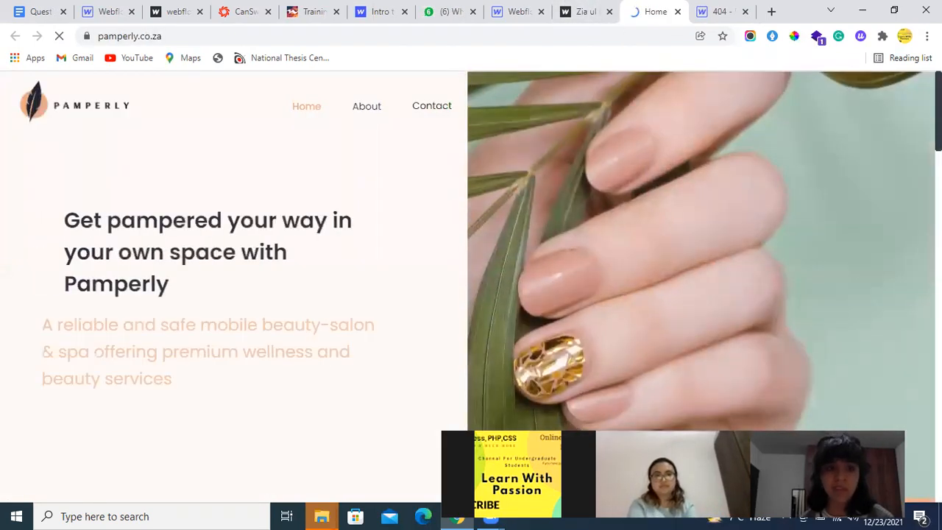
scroll(471, 294, down, 2)
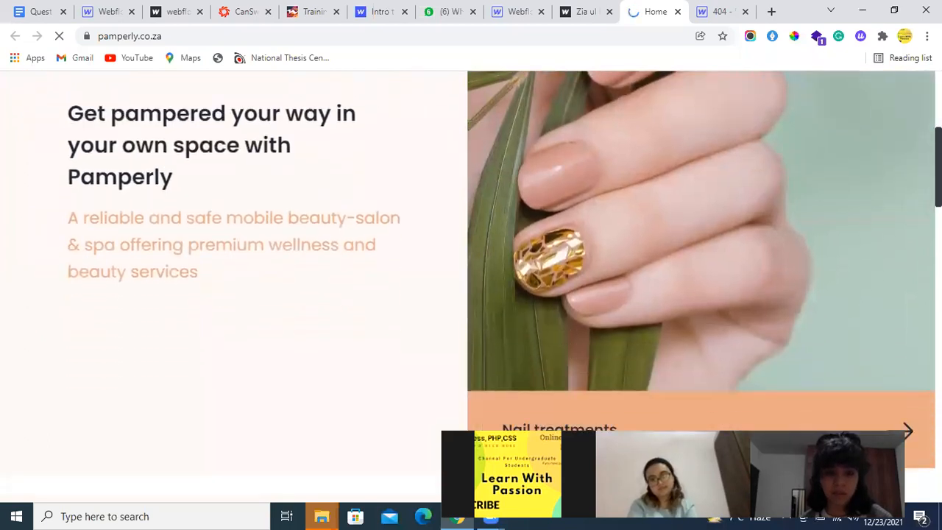
scroll(471, 294, down, 6)
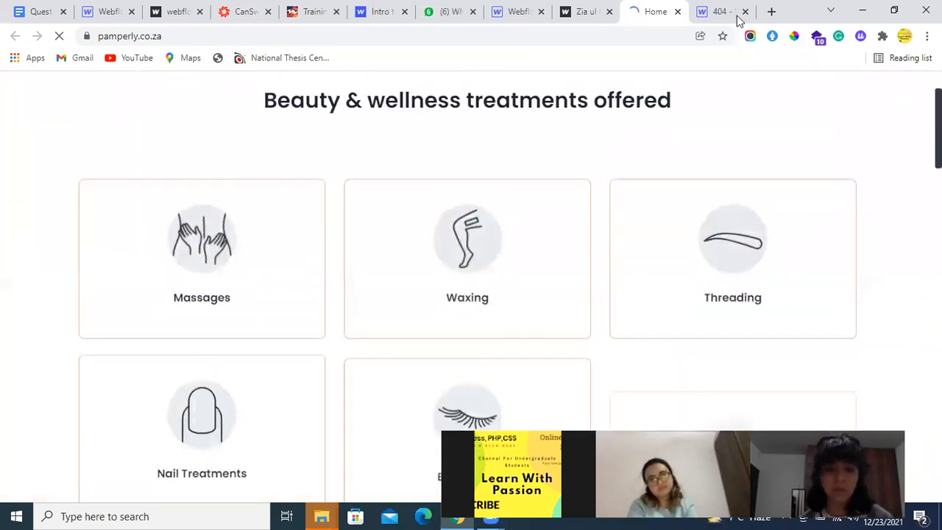
click(582, 11)
Step: Go to the second page of portfolio projects and review them down to Digital-Goose
scroll(316, 254, down, 4)
scroll(316, 254, down, 10)
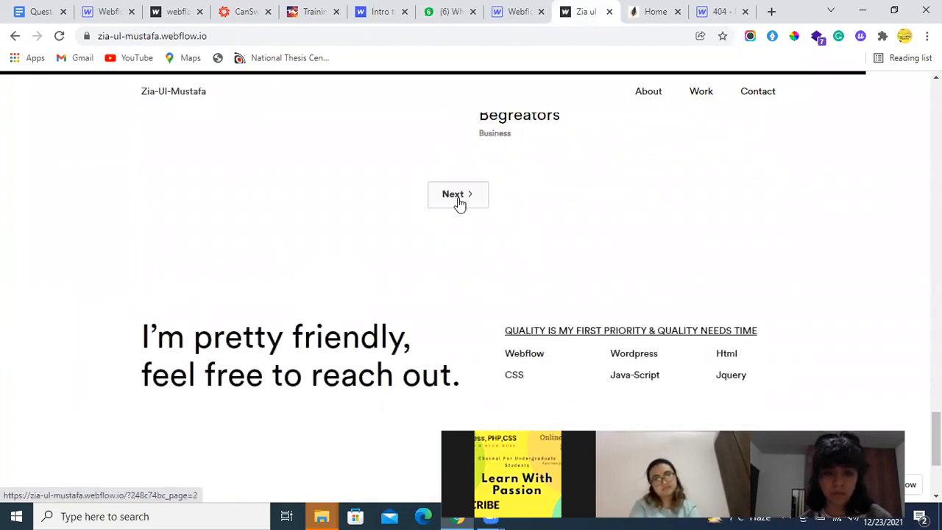
click(459, 203)
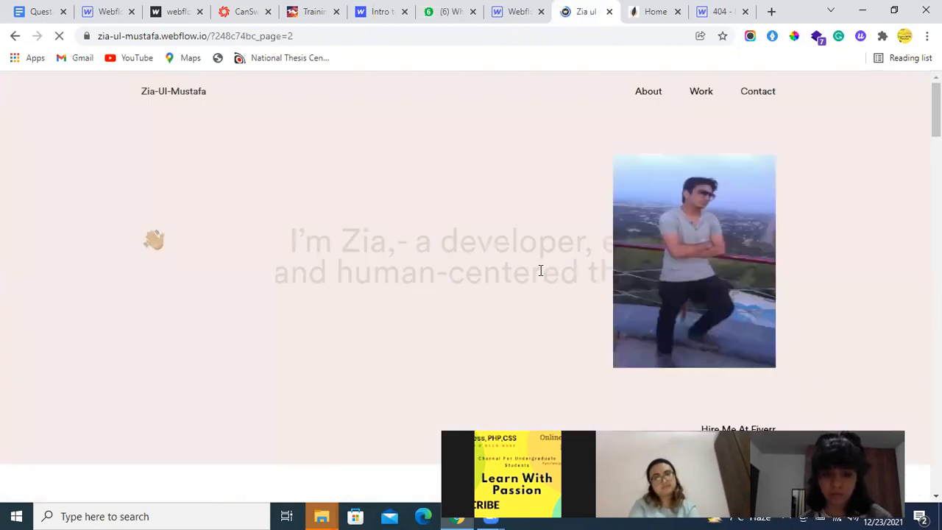
scroll(538, 269, down, 8)
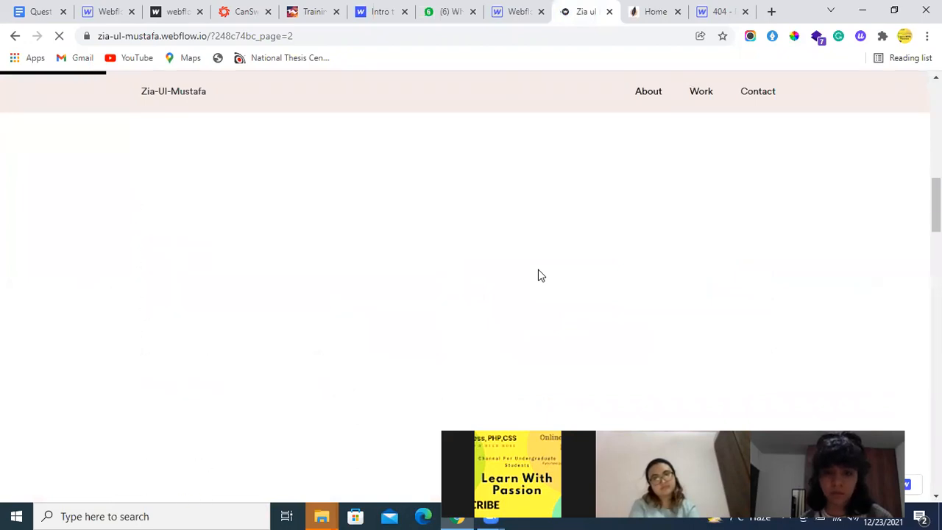
scroll(539, 276, down, 5)
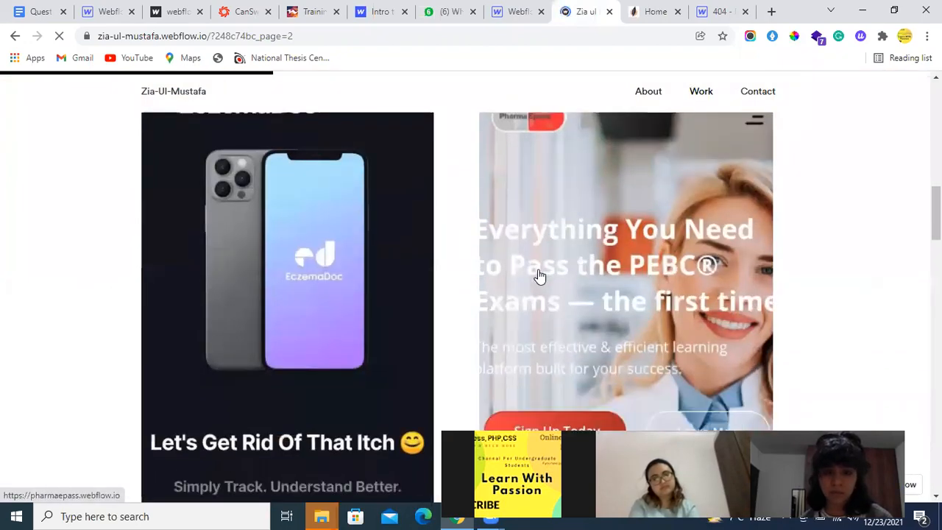
scroll(539, 276, down, 6)
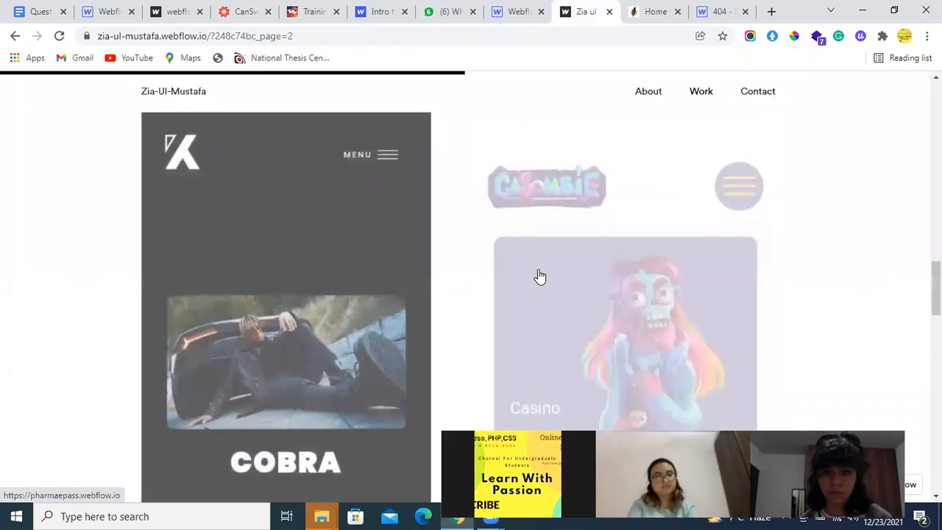
scroll(539, 276, down, 3)
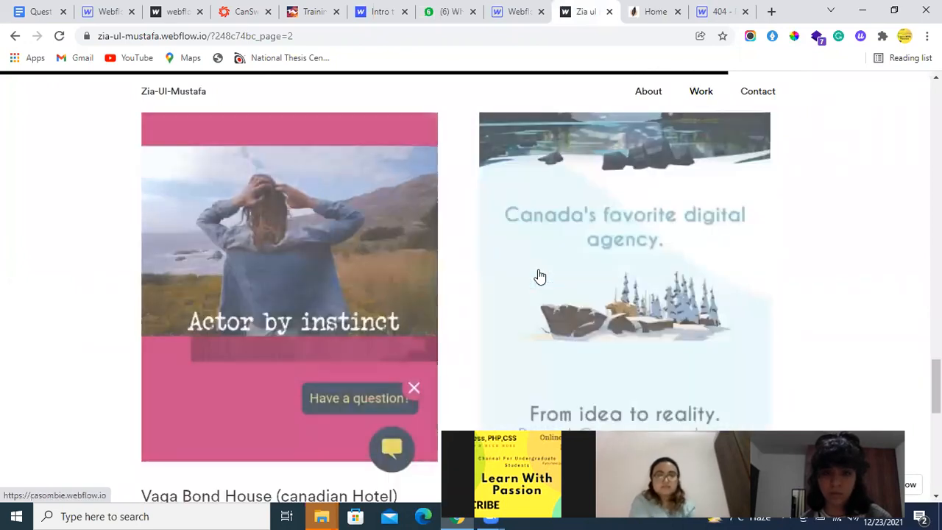
scroll(539, 276, down, 4)
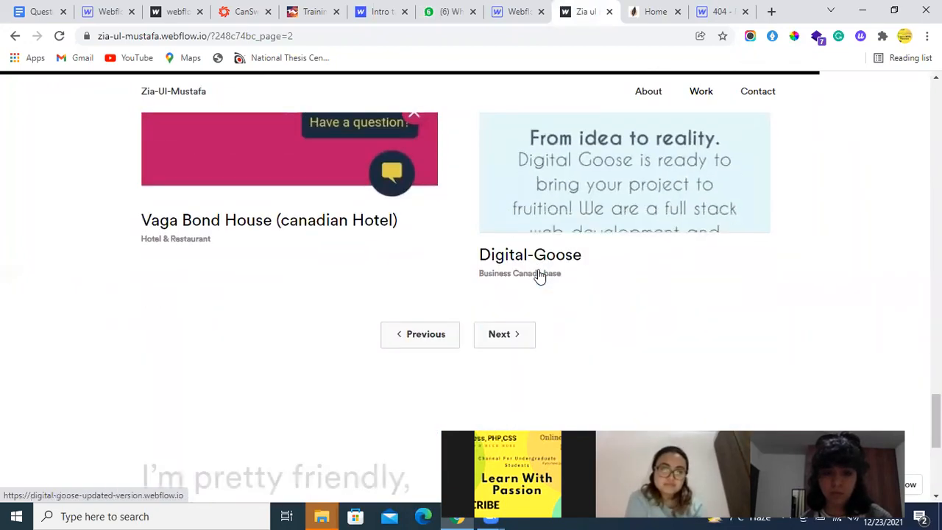
Step: Return to the top of the portfolio and reload its home page through the site name in the header
scroll(540, 276, up, 15)
scroll(540, 276, up, 10)
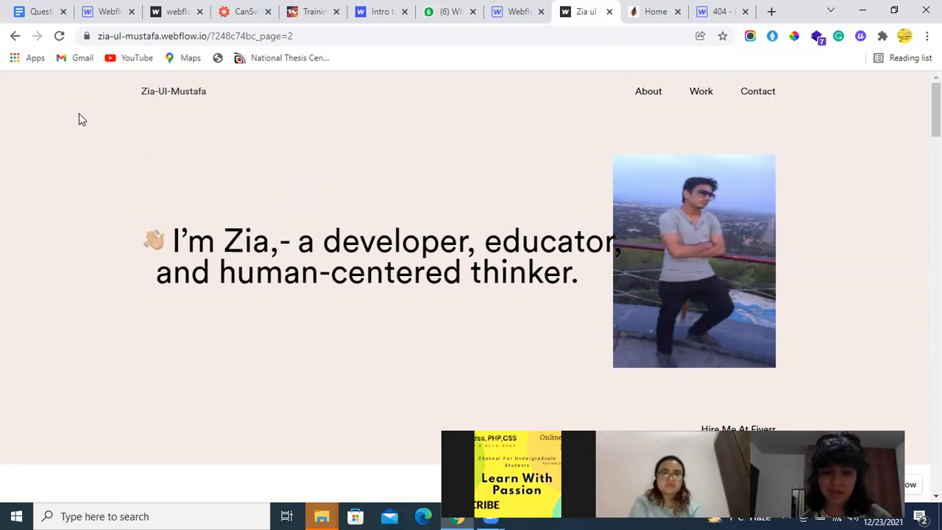
click(176, 102)
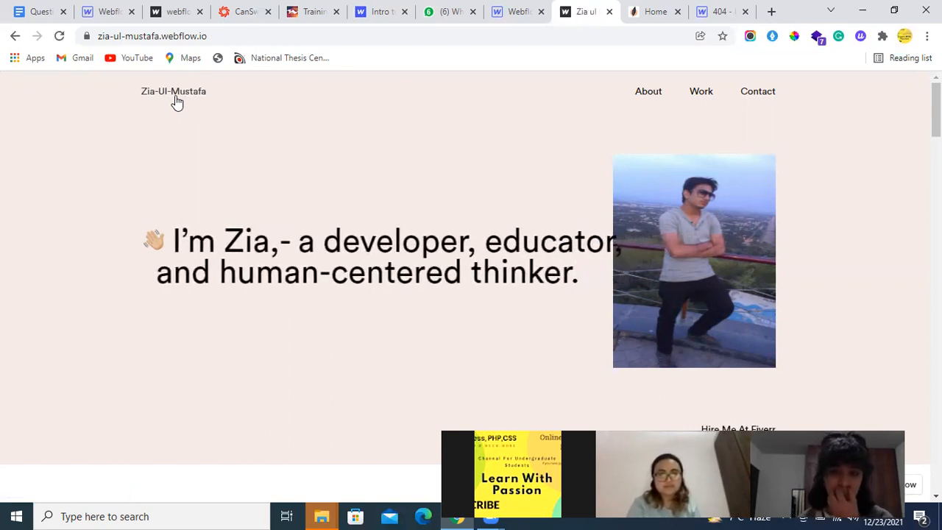
Step: Open the Hire Me At Fiverr link, look over the seller profile and its gigs, and return to the portfolio
click(714, 429)
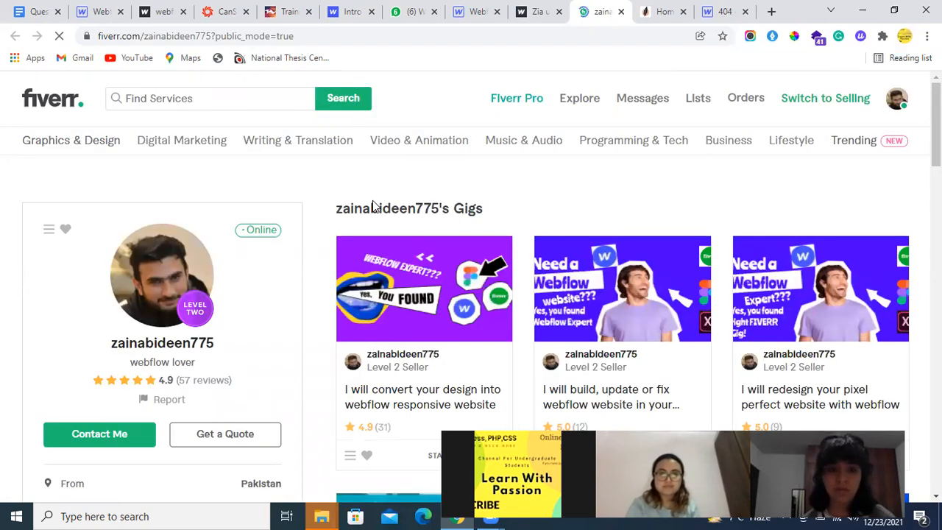
scroll(373, 204, down, 3)
scroll(383, 181, up, 3)
click(520, 9)
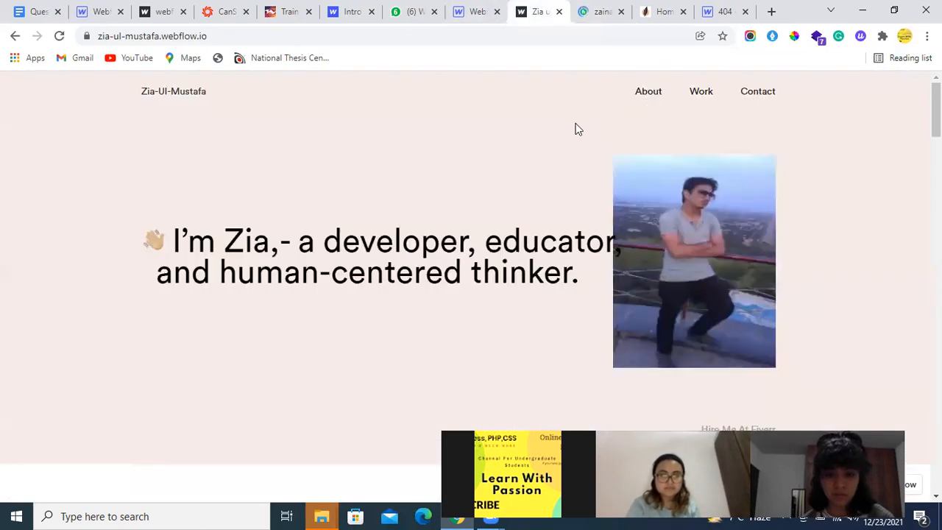